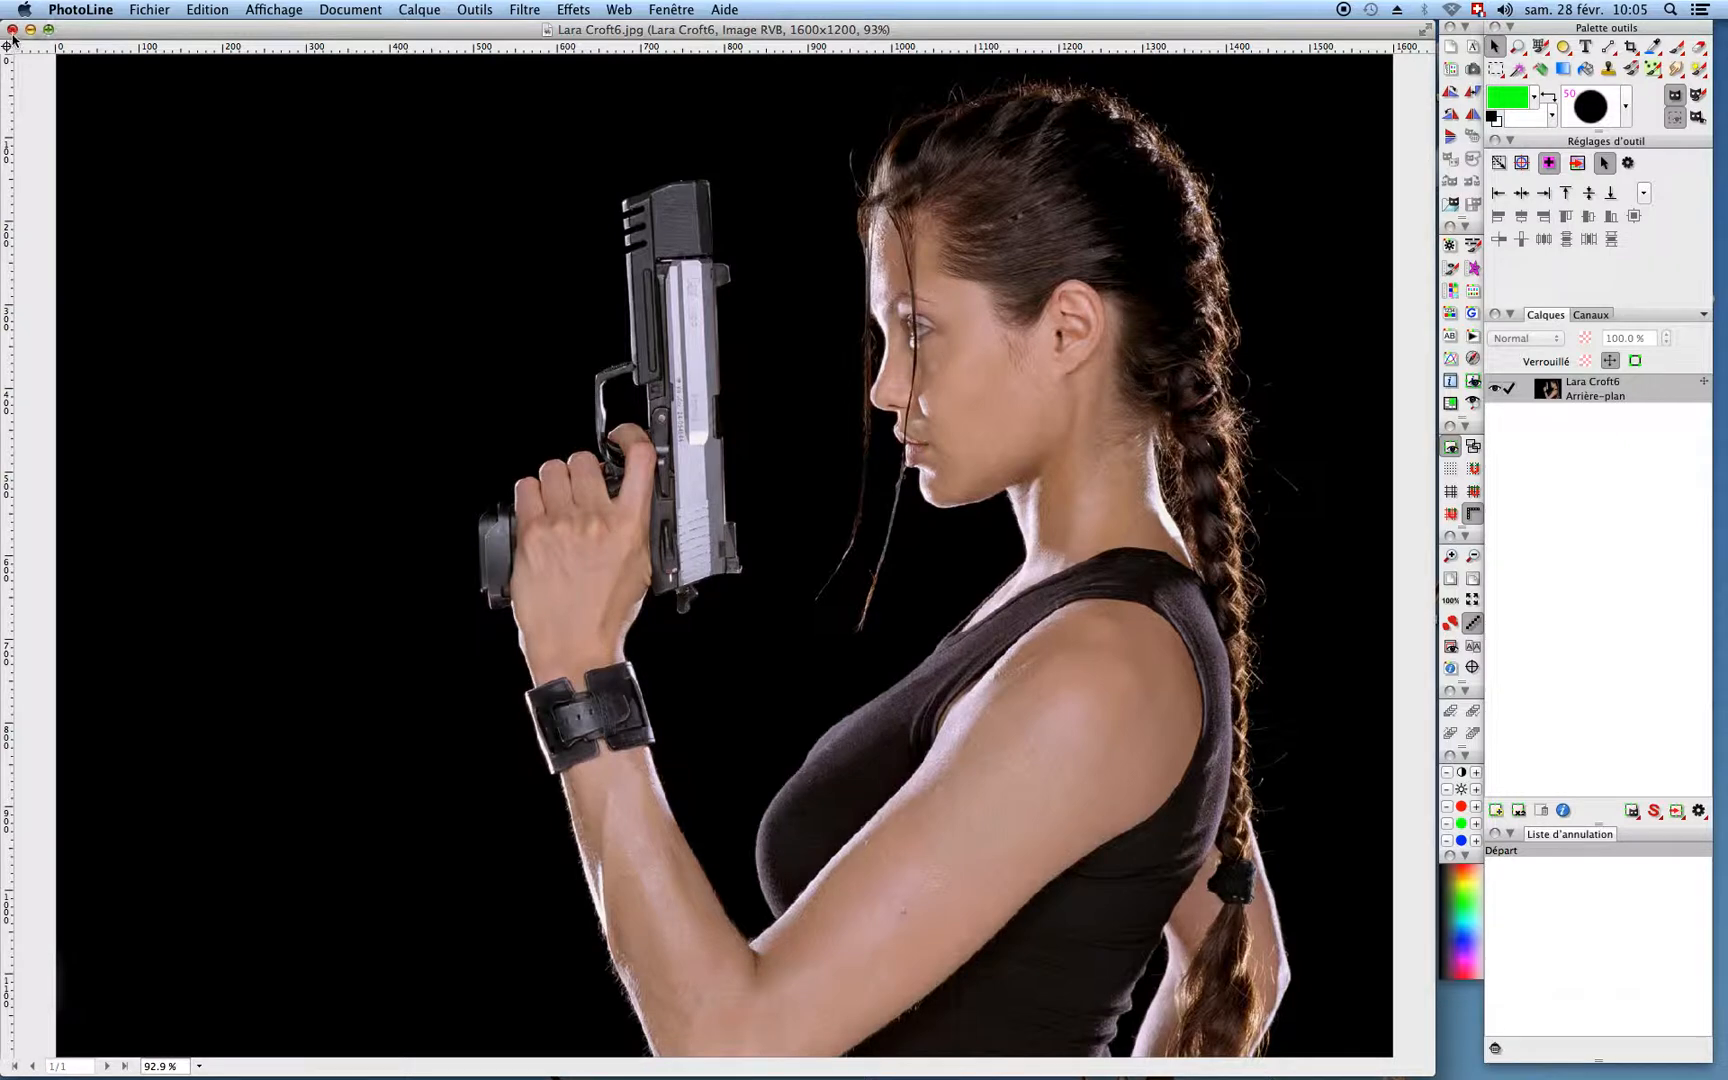
Step: Close the open Lara Croft6.jpg image and browse to the test Nikor 50mm favourite folder
{"action": "left_click", "coordinate": [12, 29]}
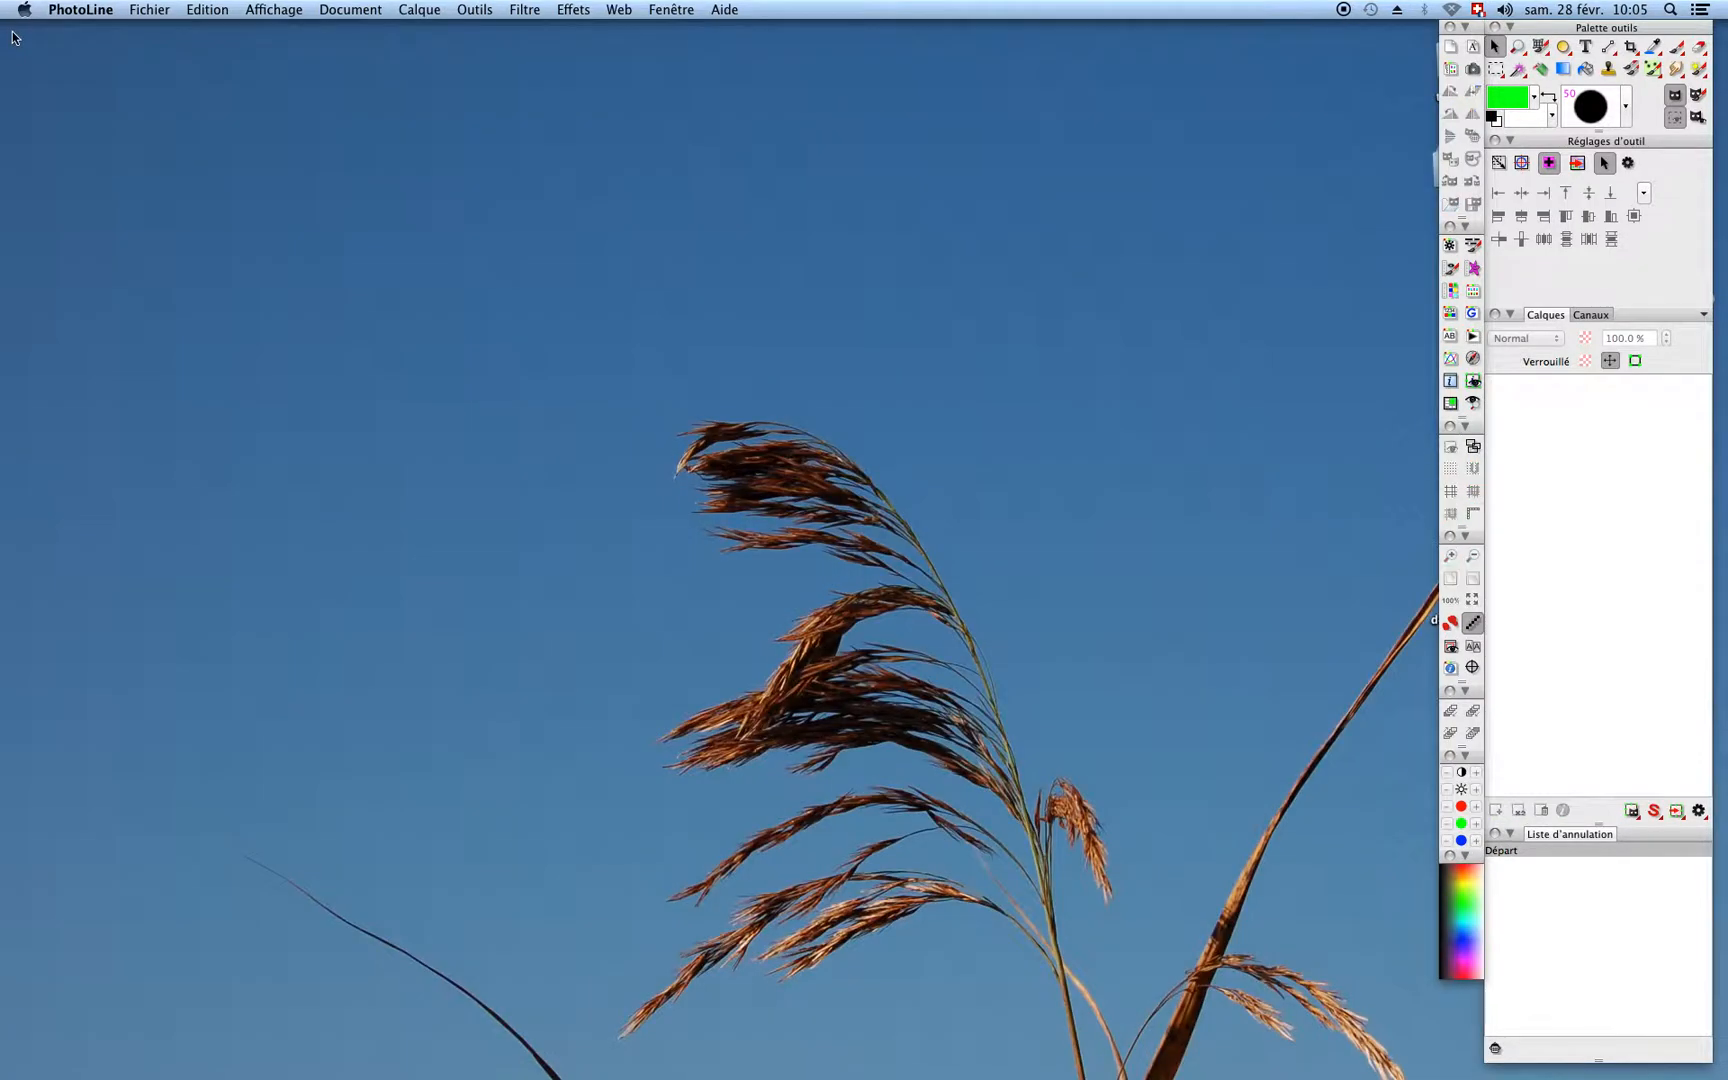
{"action": "left_click", "coordinate": [158, 17]}
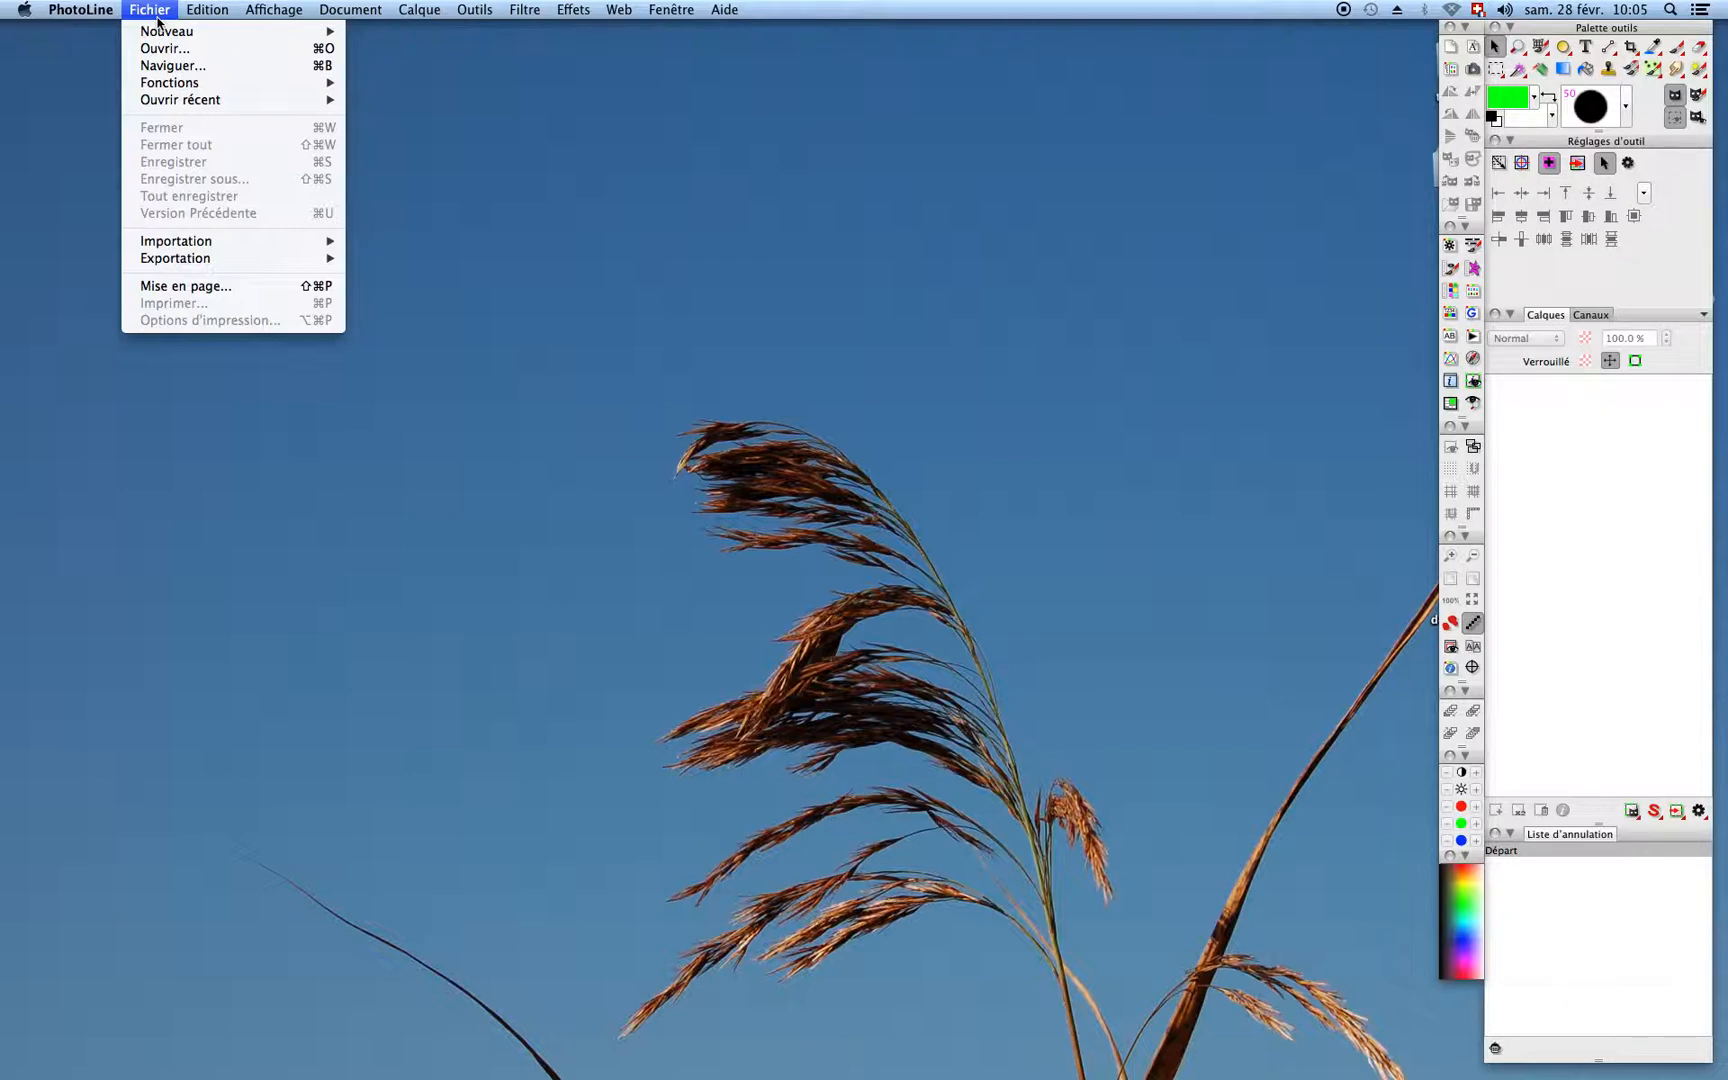
{"action": "left_click", "coordinate": [157, 66]}
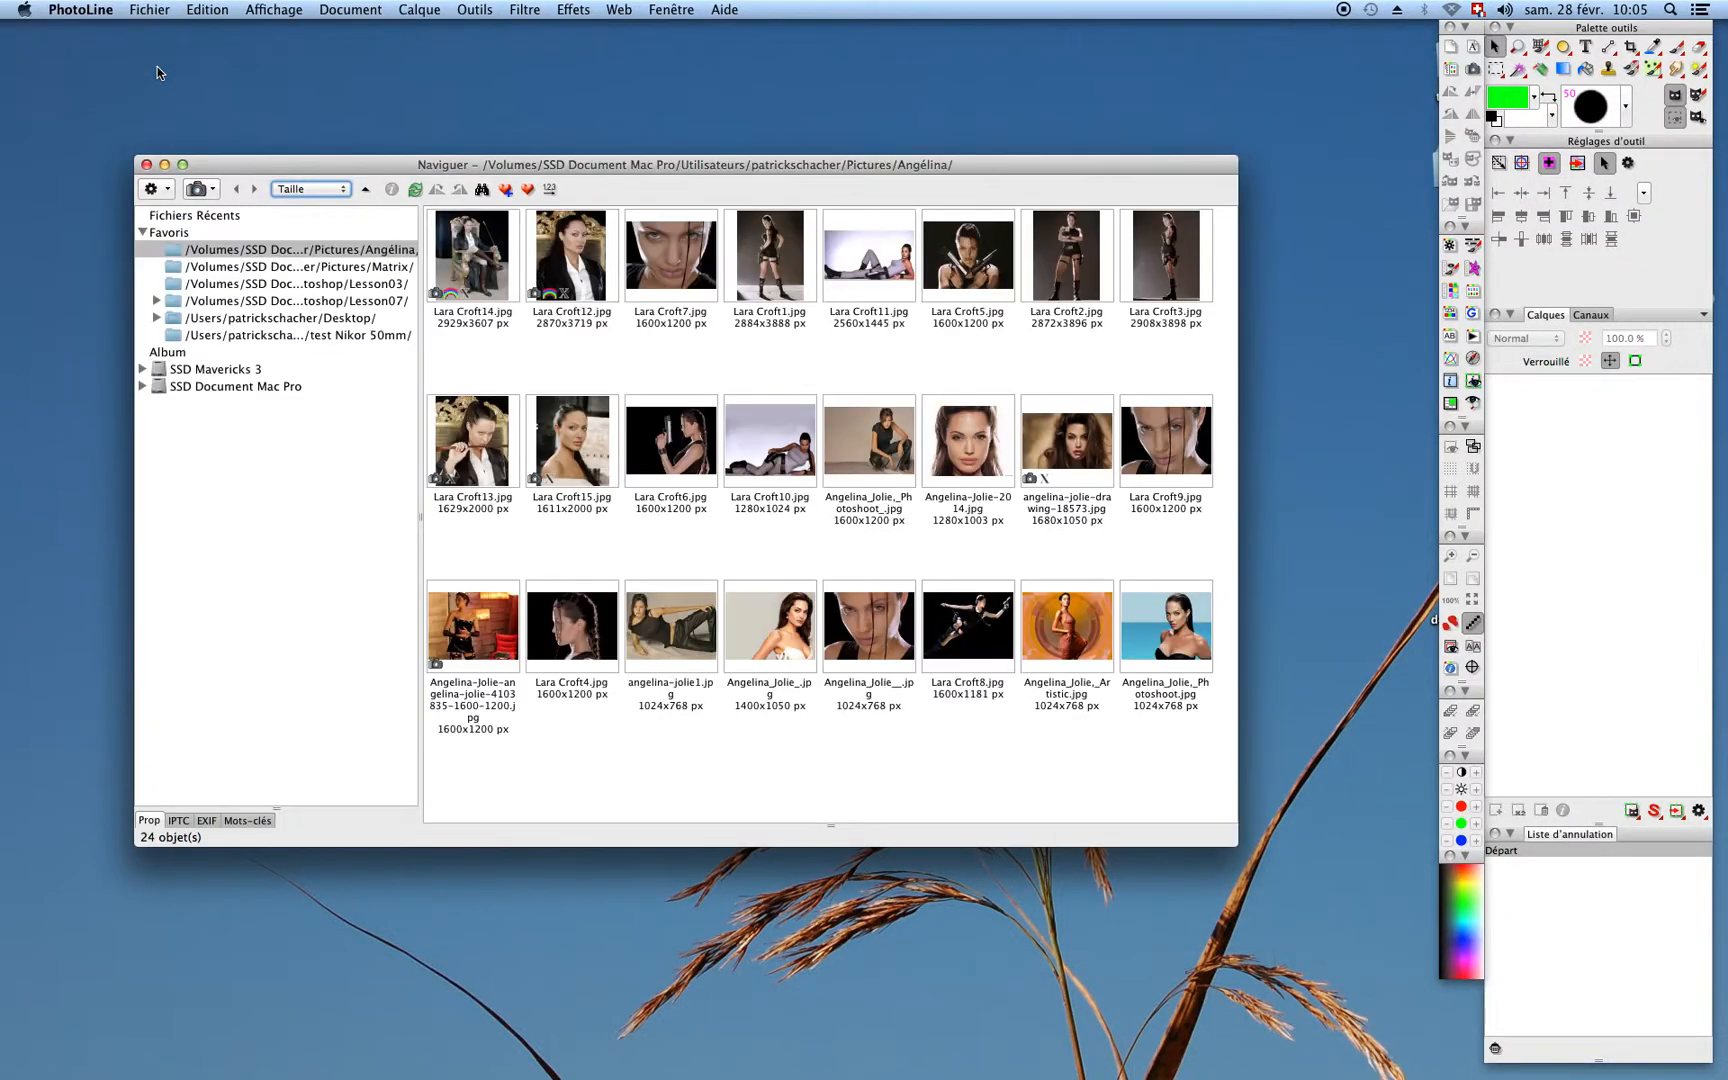
{"action": "left_click", "coordinate": [287, 338]}
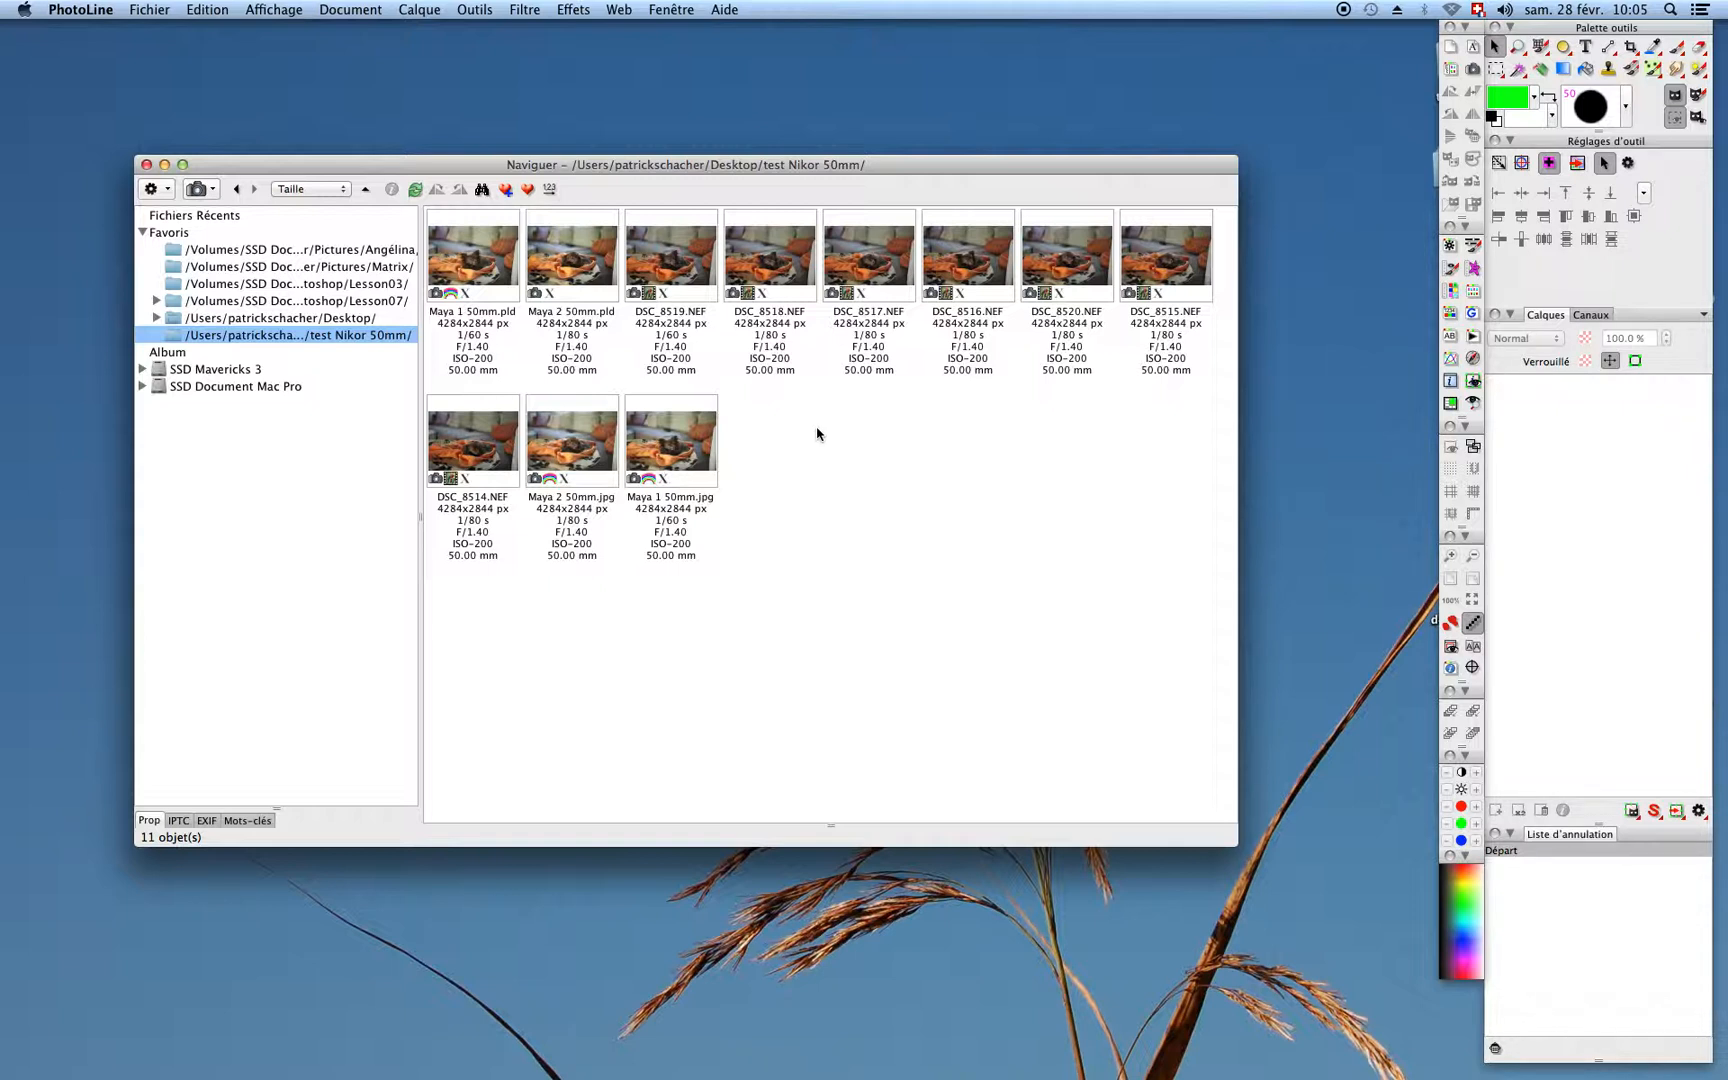
Step: Open DSC_8519.NEF, enlarge its window to fill the workspace and fit the whole page in it
{"action": "left_click", "coordinate": [674, 263]}
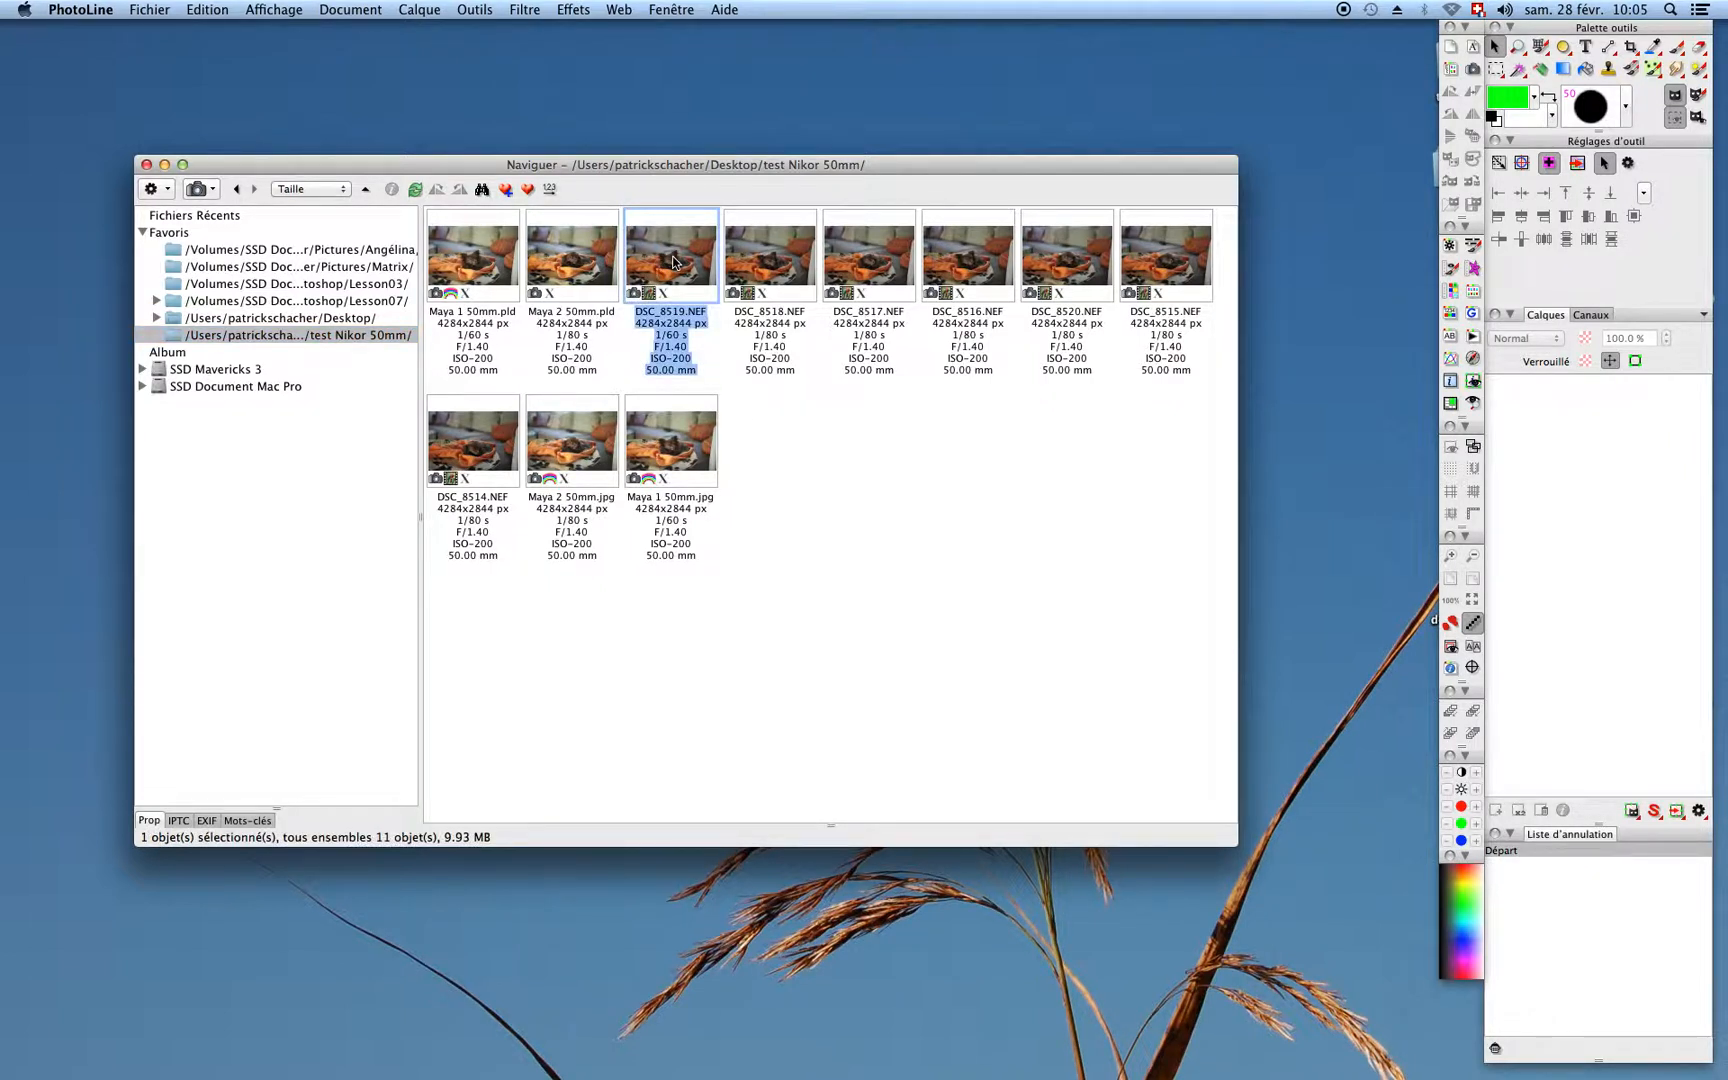
{"action": "double_click", "coordinate": [674, 263]}
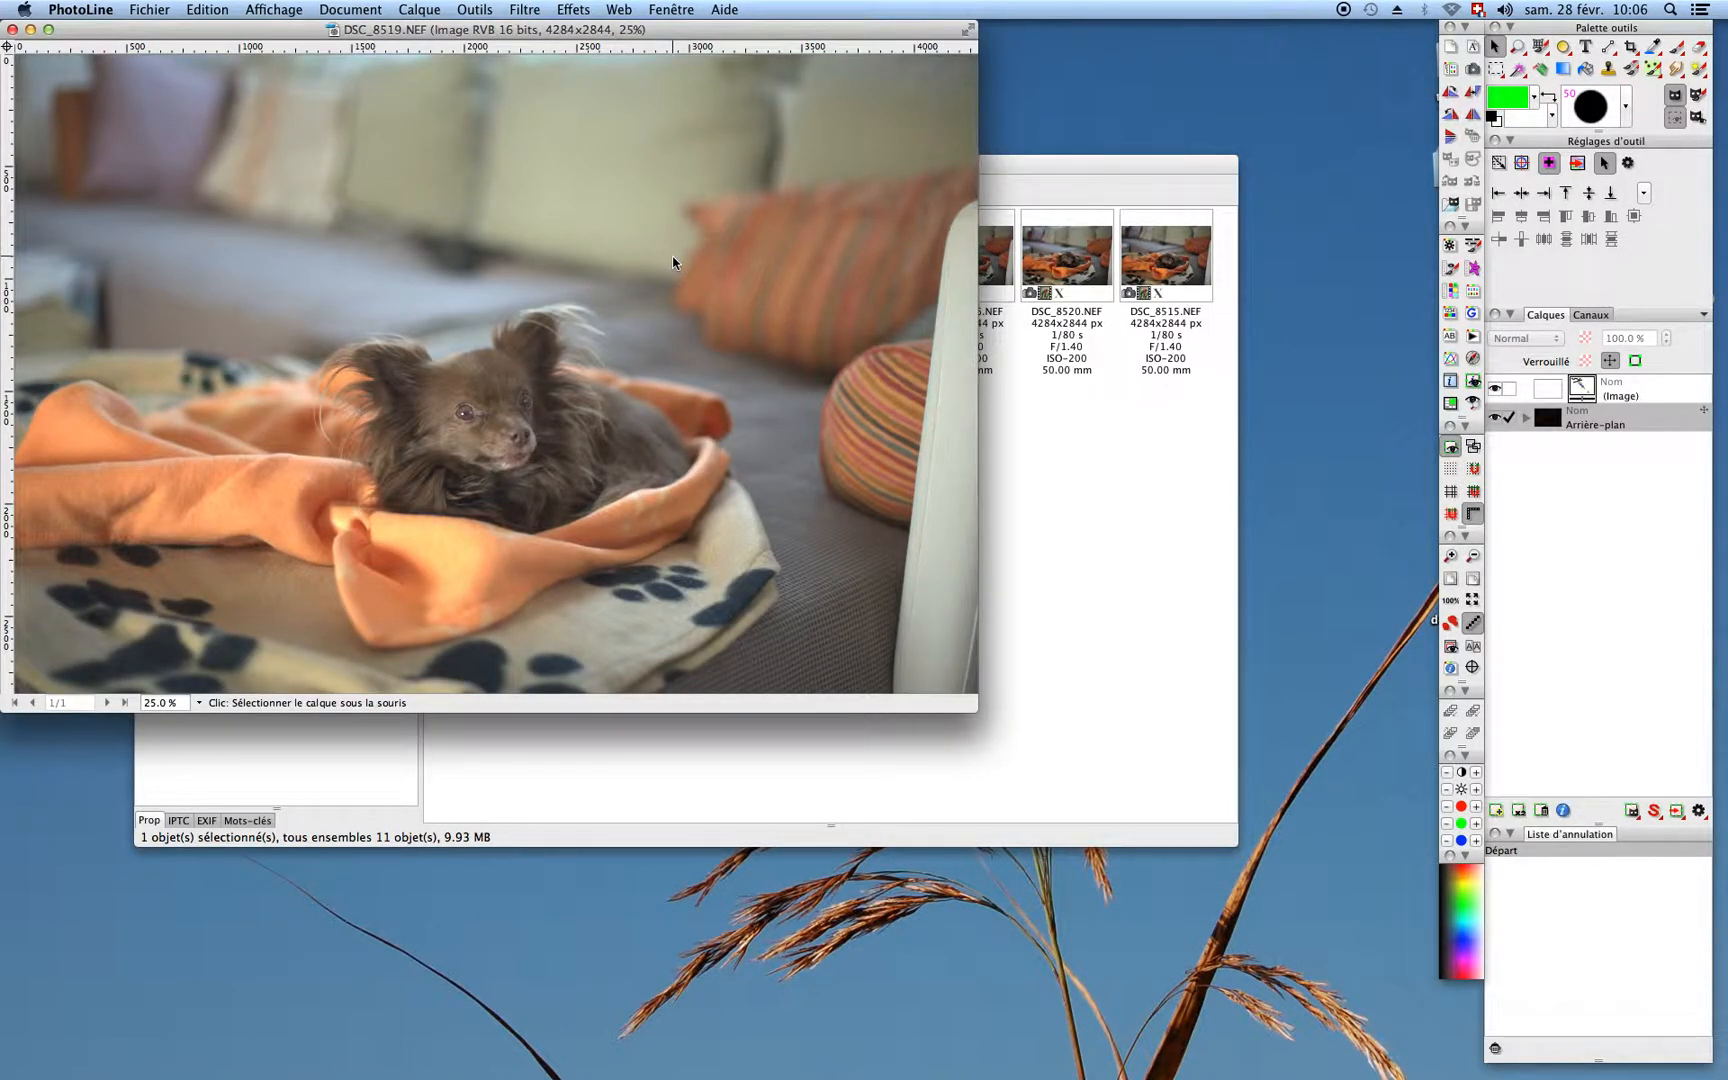
{"action": "left_click_drag", "start_coordinate": [973, 709], "coordinate": [1430, 1074]}
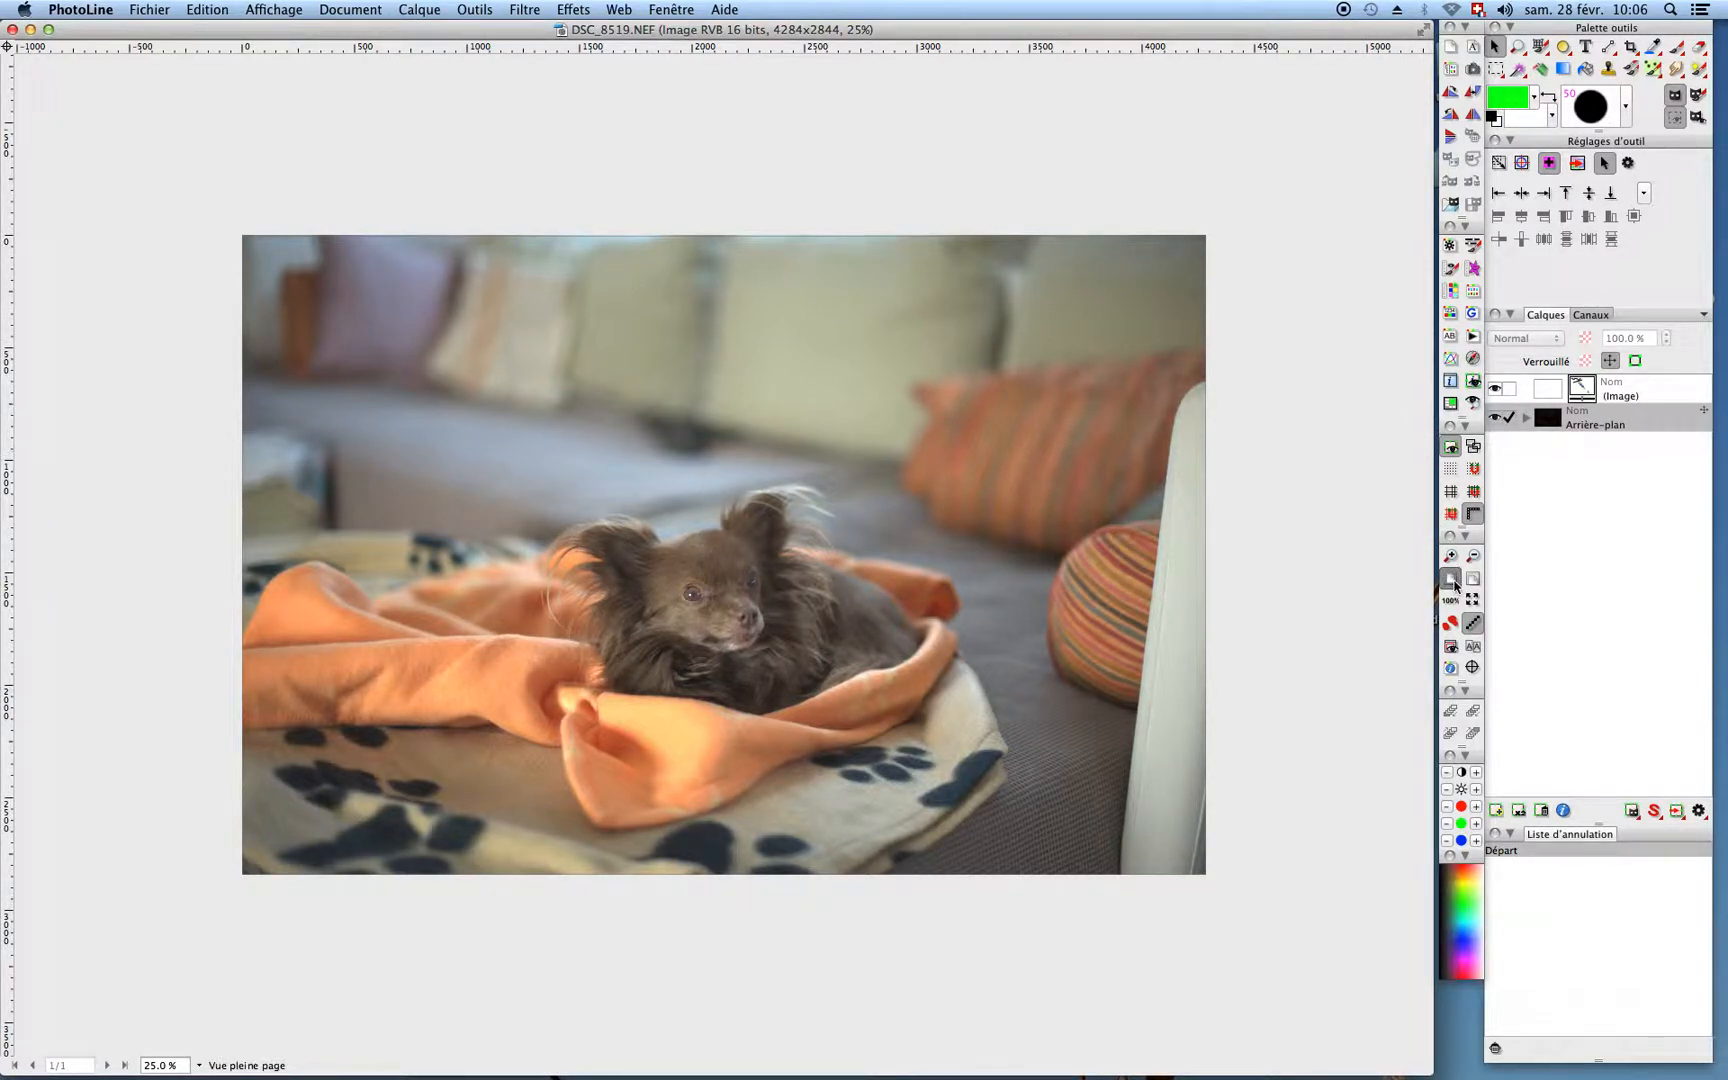
{"action": "left_click", "coordinate": [1453, 582]}
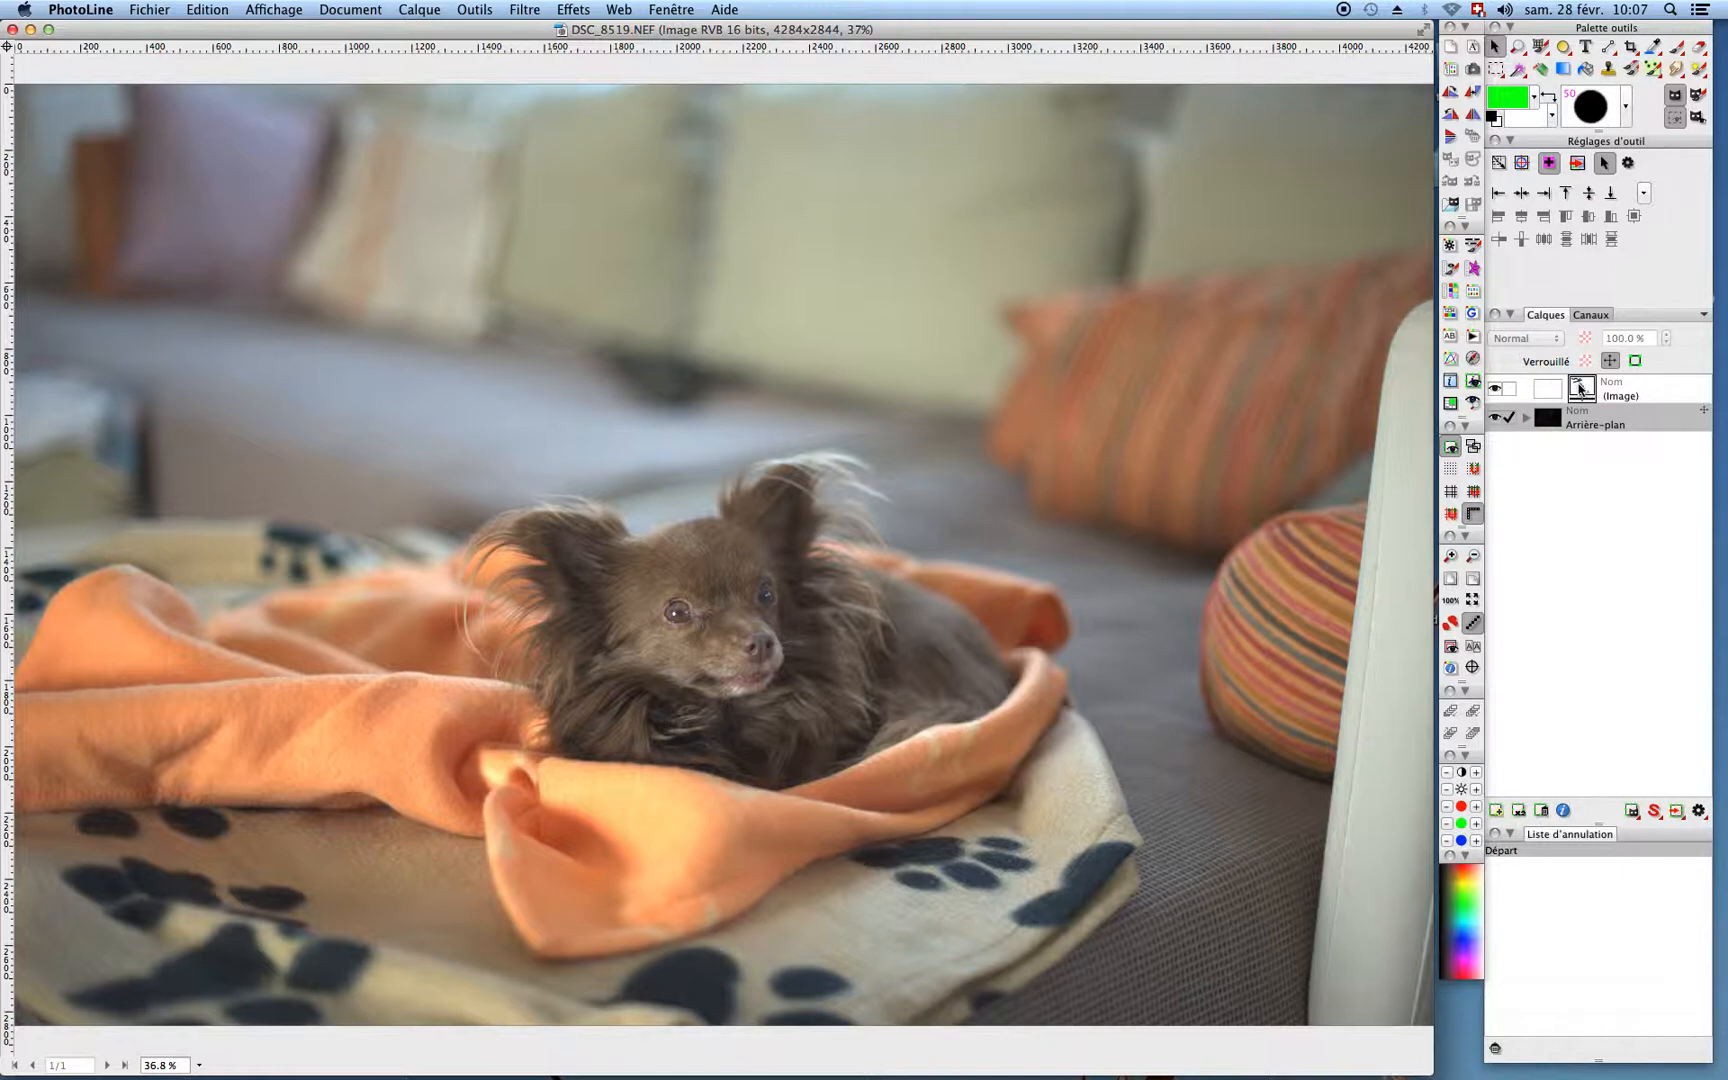
Step: Open the settings of the adjustment layer above the background and reset its histogram correction
{"action": "double_click", "coordinate": [1580, 390]}
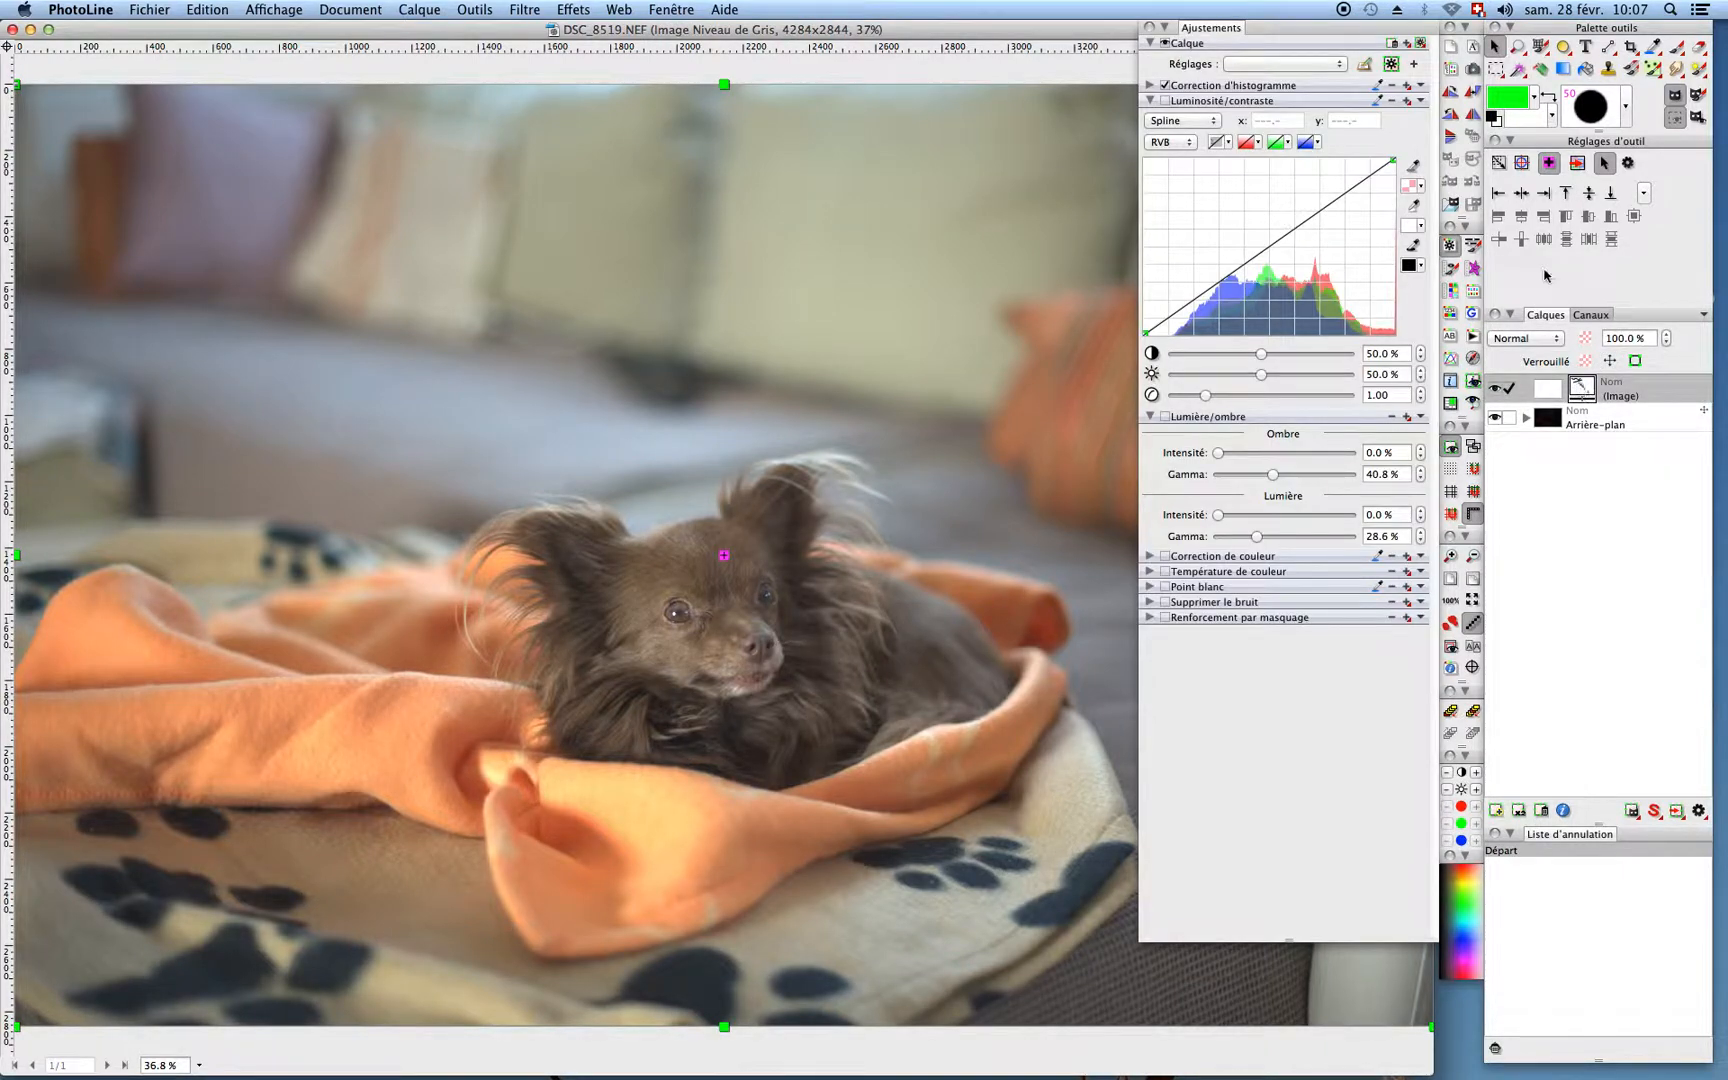
{"action": "left_click", "coordinate": [1150, 86]}
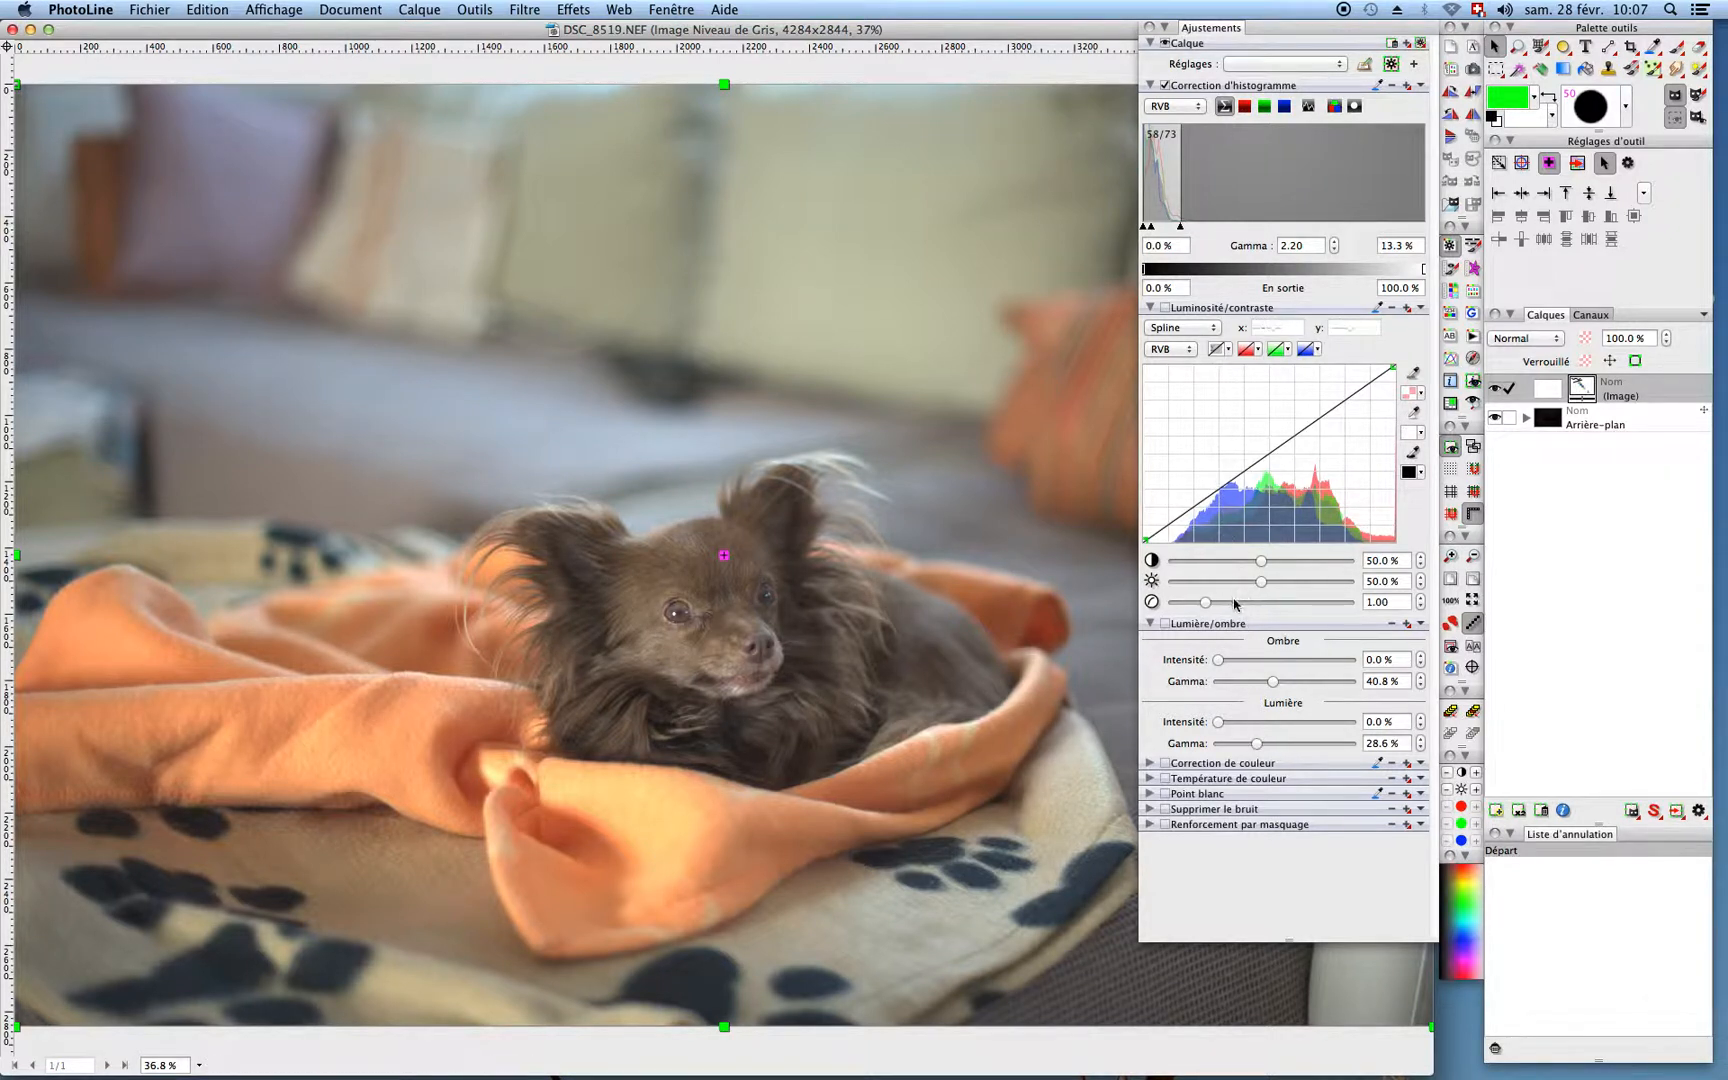
{"action": "left_click", "coordinate": [1150, 623]}
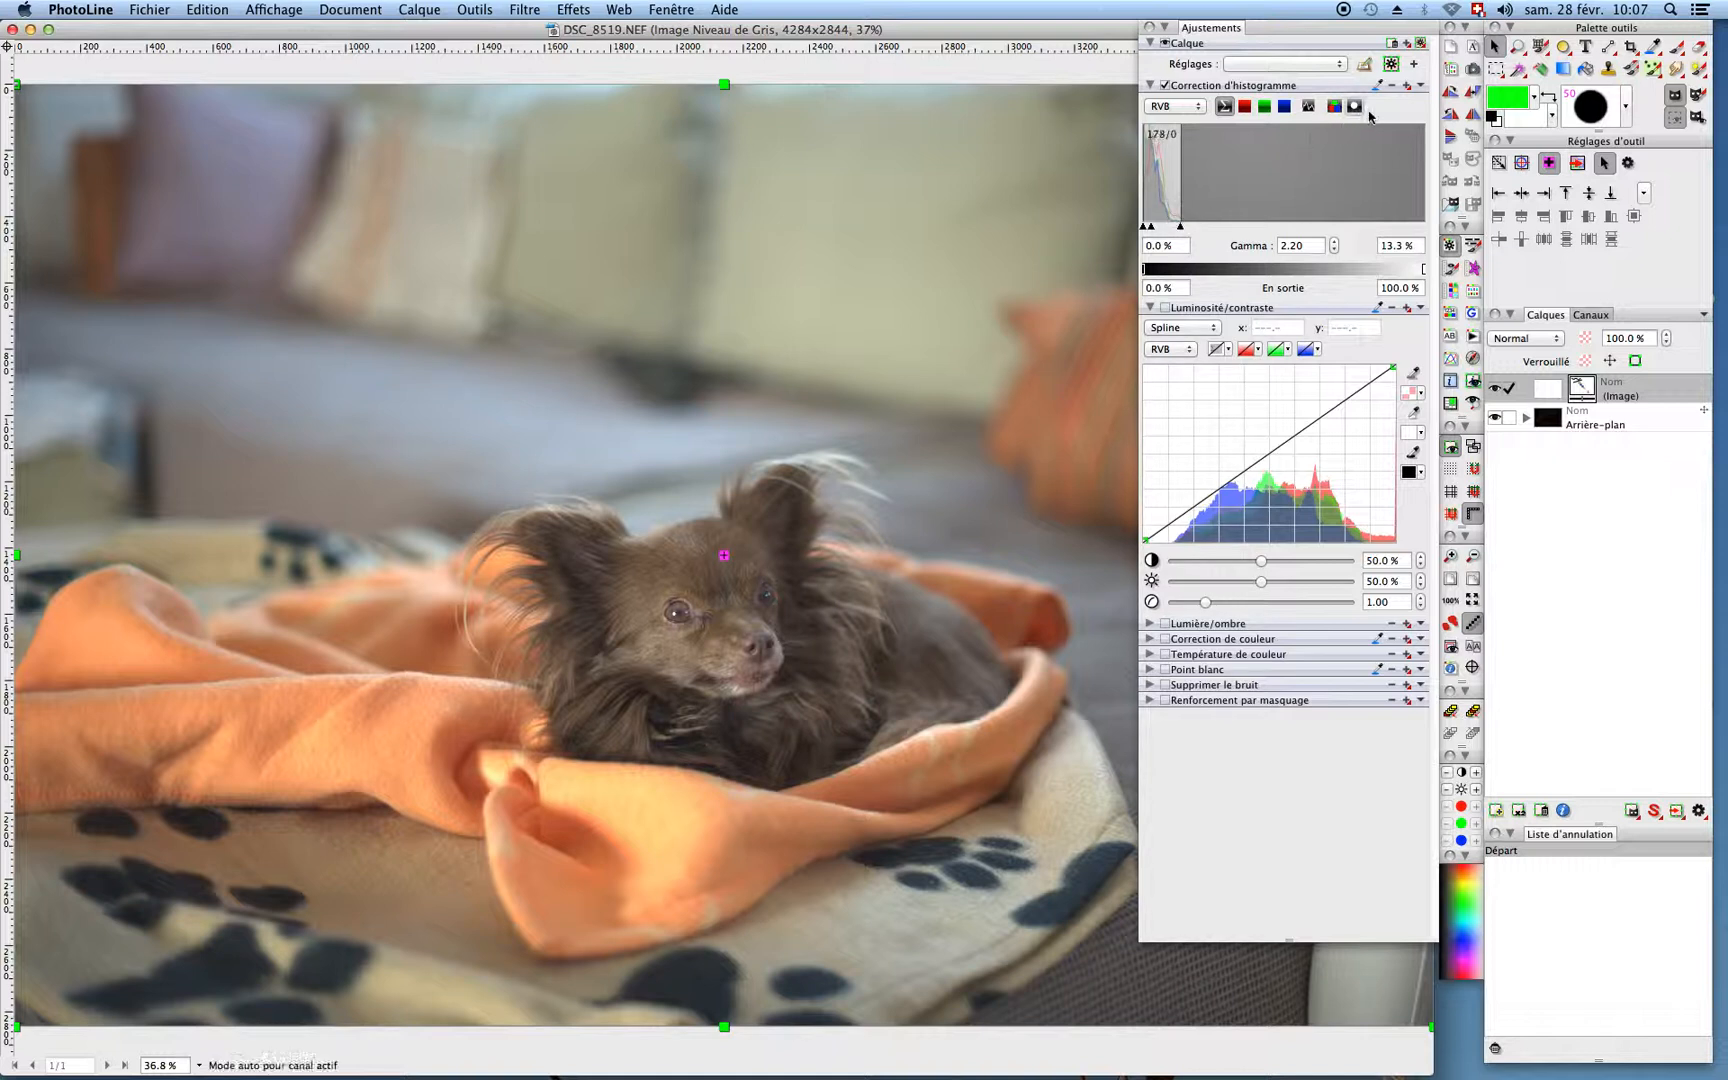
{"action": "left_click", "coordinate": [1422, 89]}
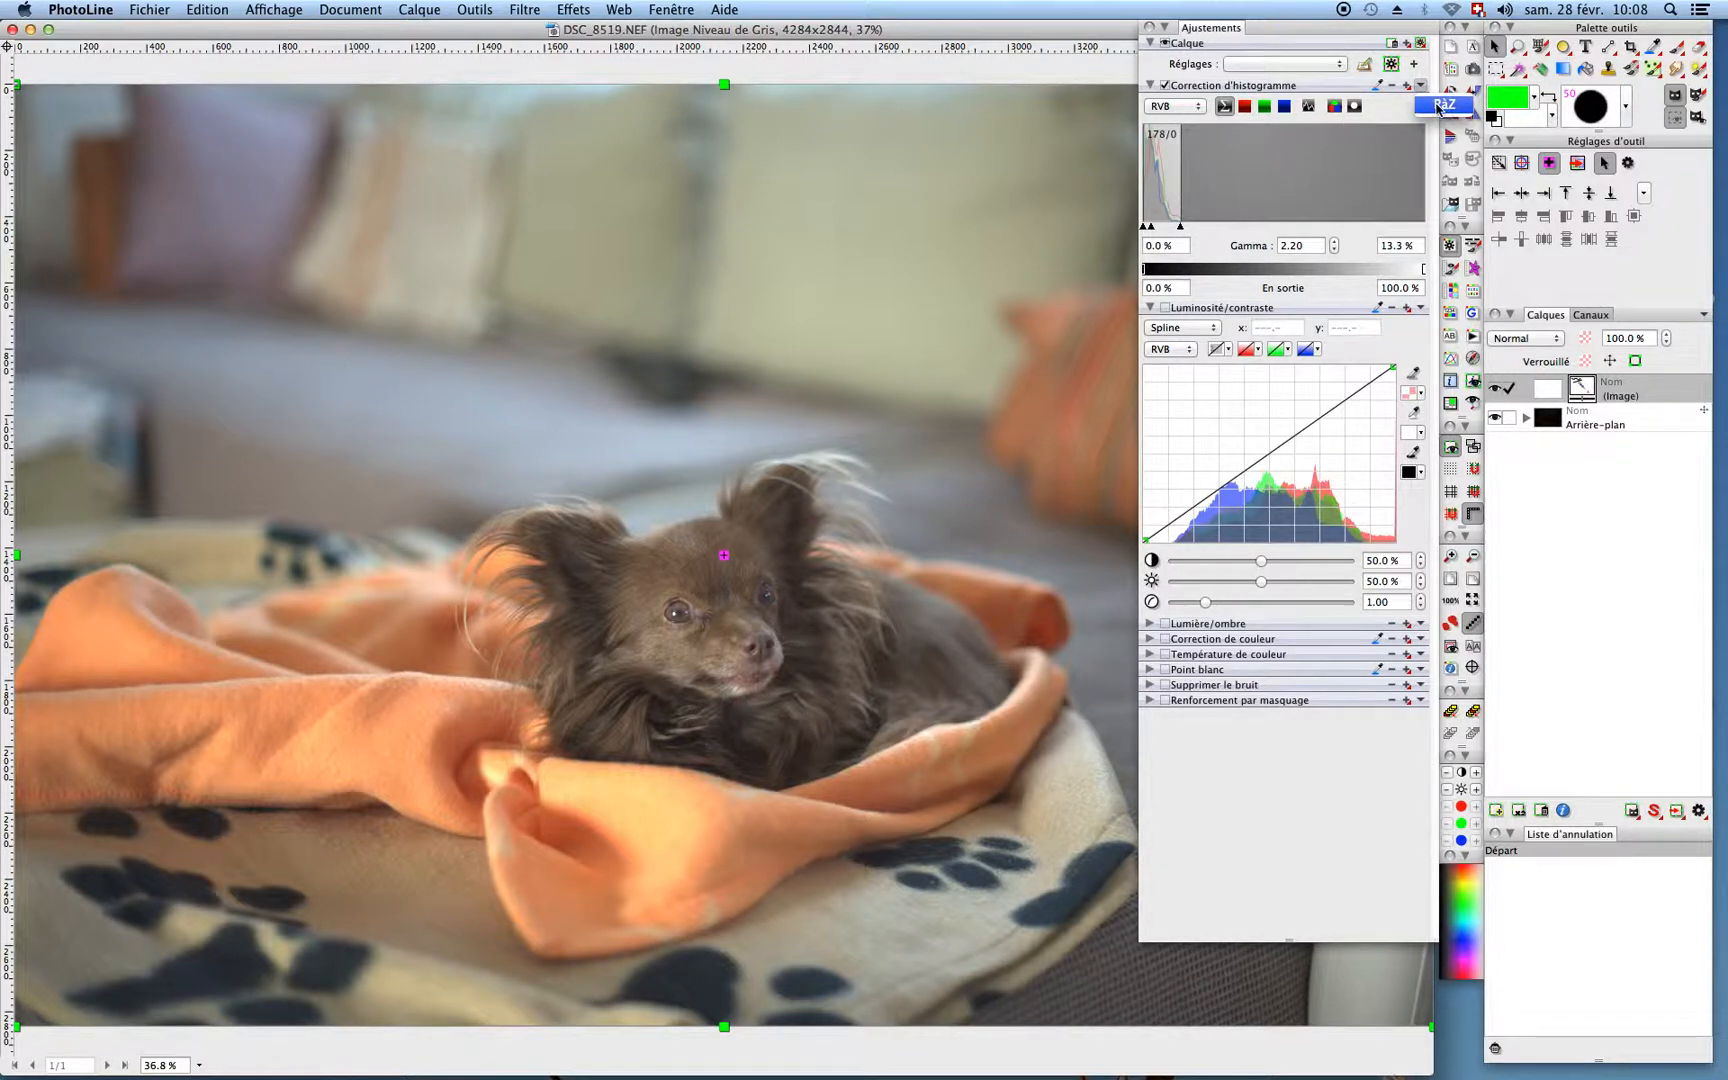
{"action": "left_click", "coordinate": [1440, 107]}
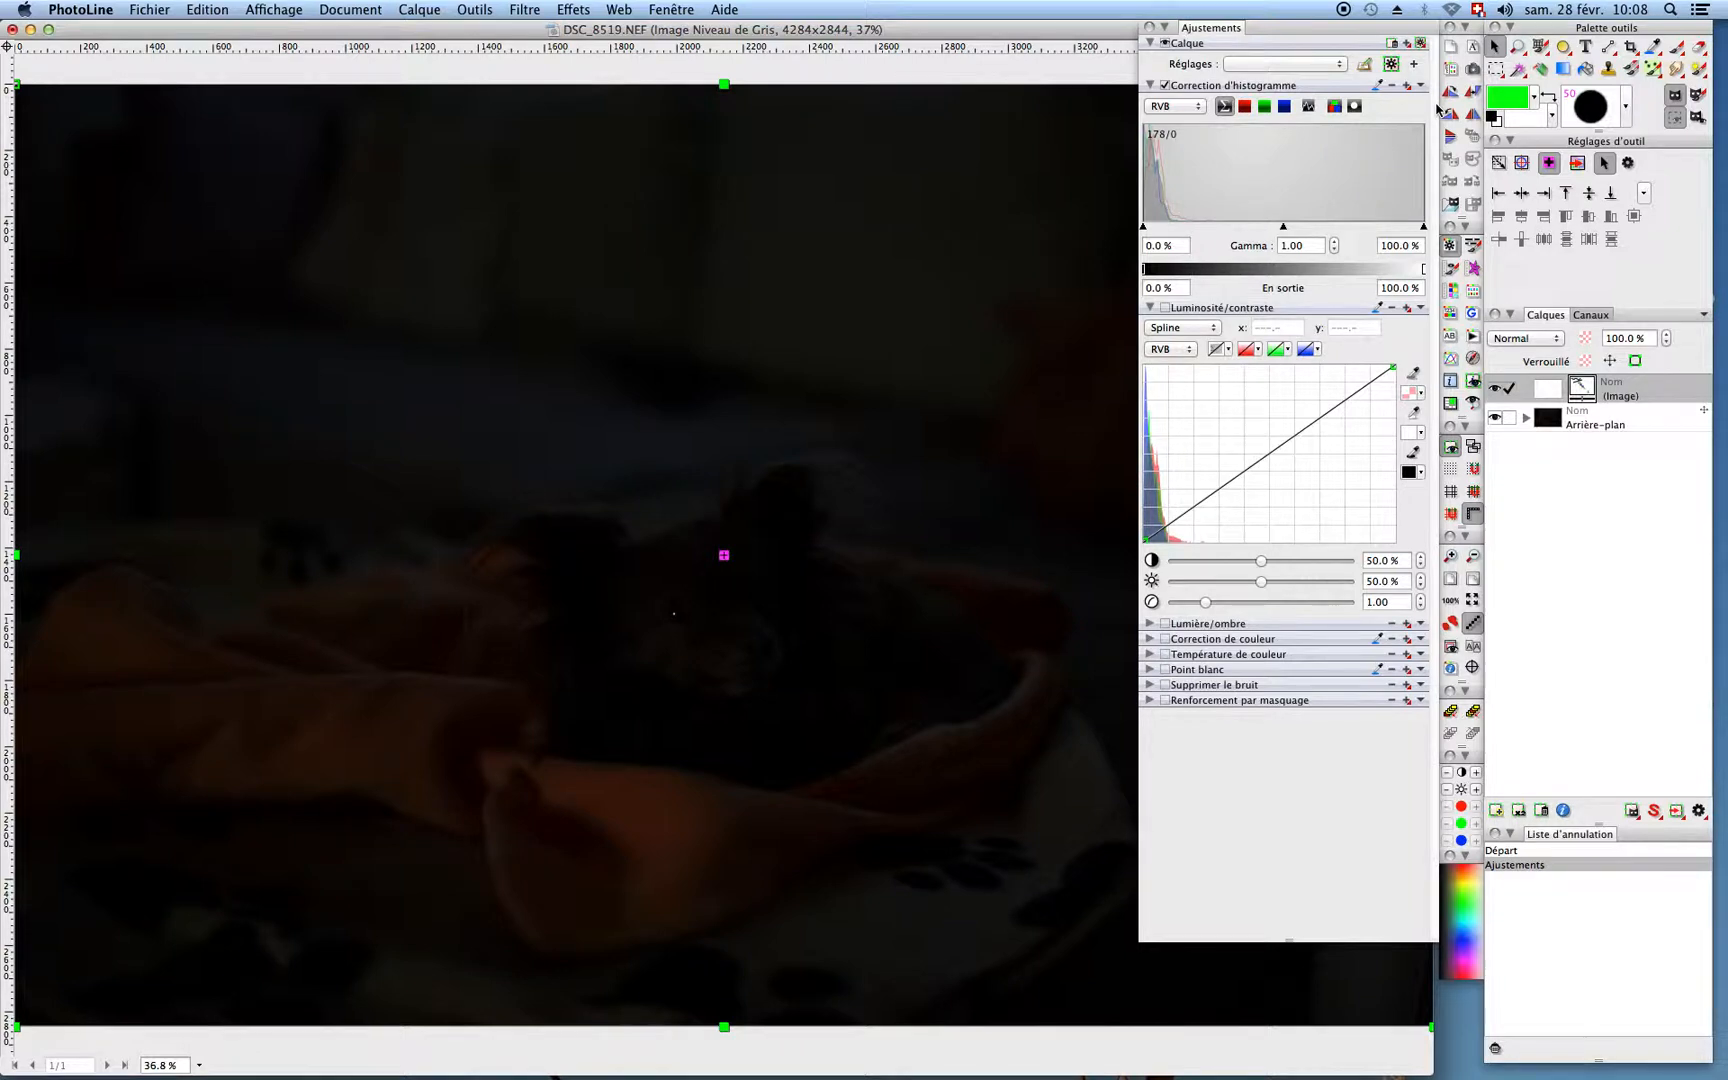
{"action": "left_click", "coordinate": [1340, 68]}
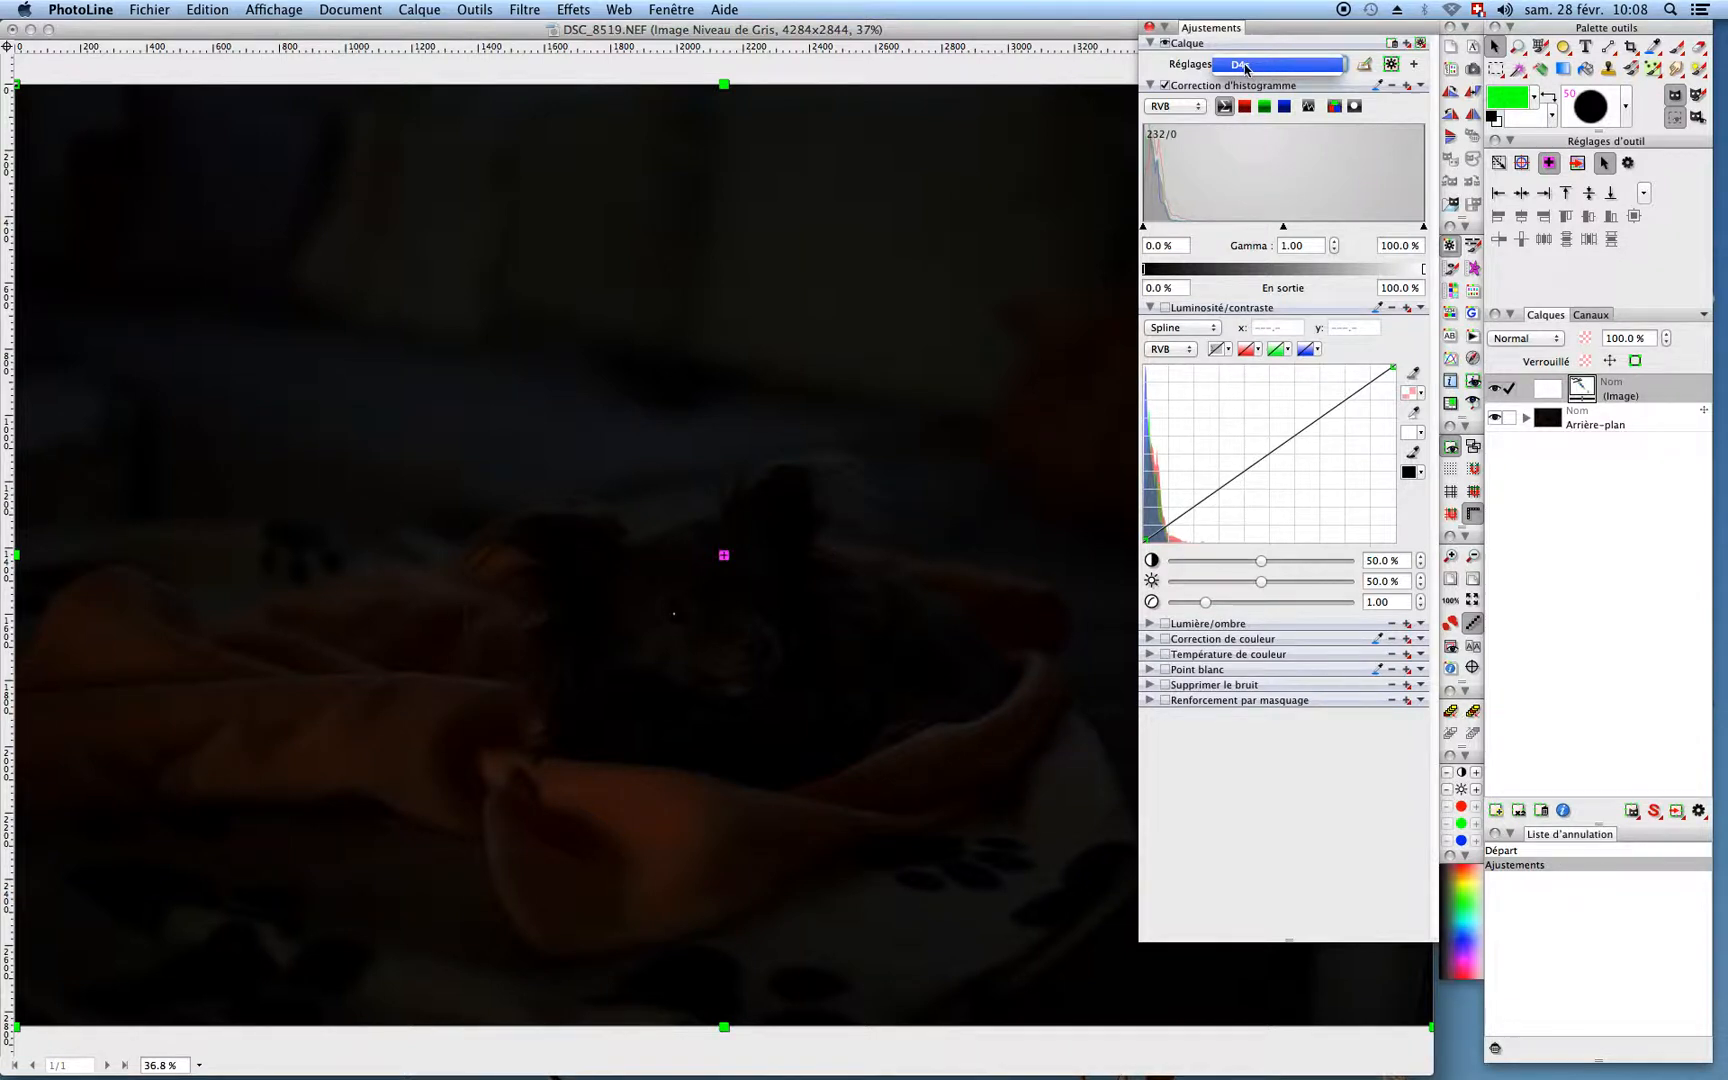
{"action": "left_click", "coordinate": [1340, 70]}
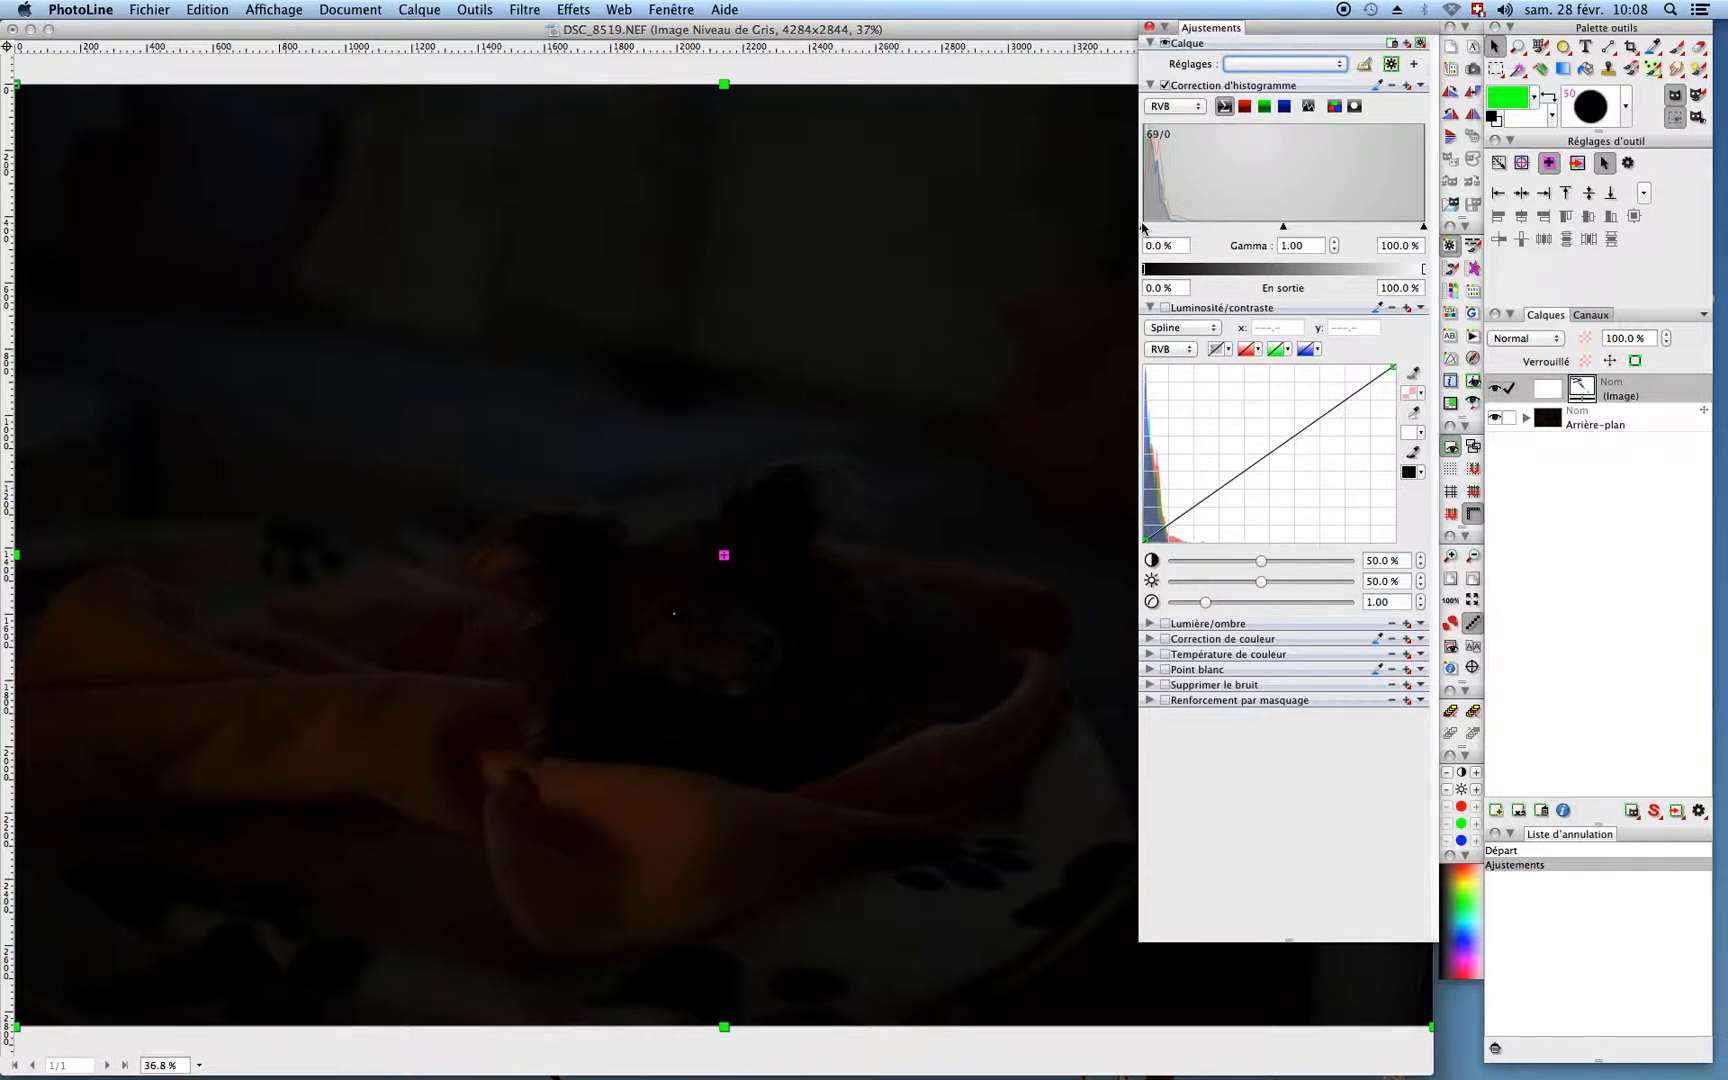
Step: Lower the RGB white input point of the histogram correction to 24.4 %
{"action": "left_click_drag", "start_coordinate": [1418, 229], "coordinate": [1213, 228]}
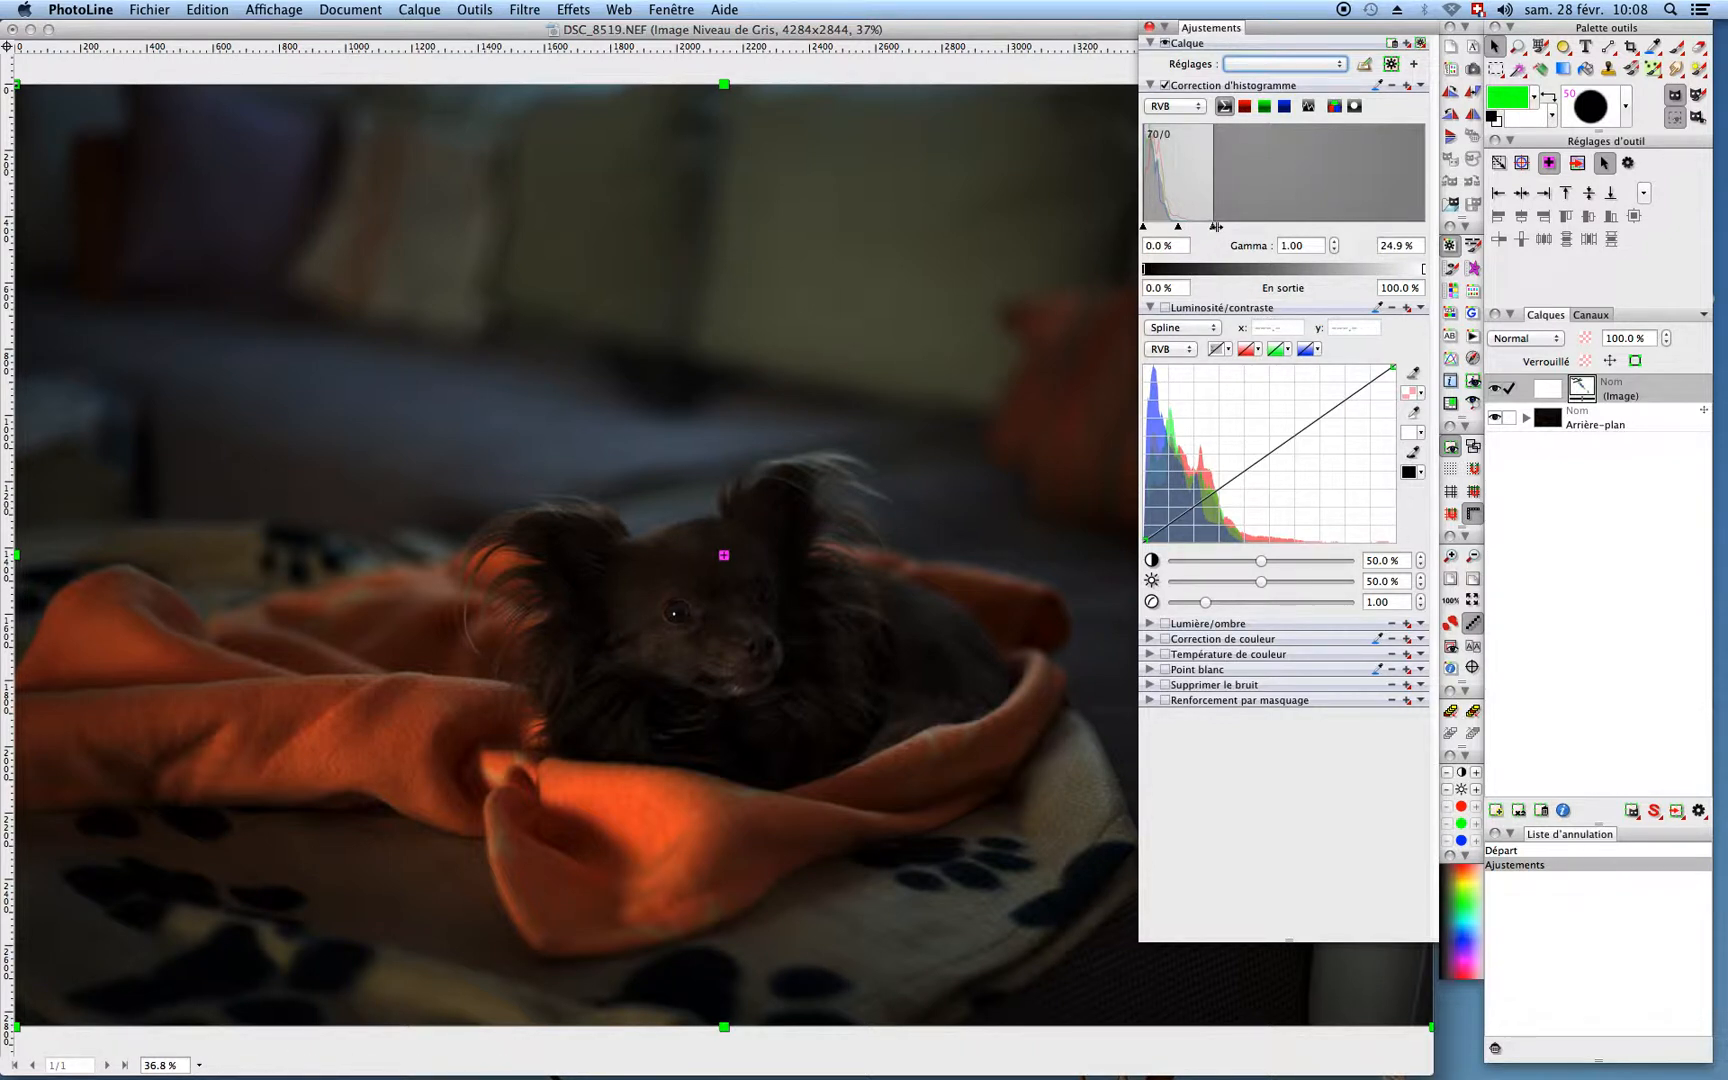
{"action": "left_click_drag", "start_coordinate": [1214, 228], "coordinate": [1212, 228]}
{"action": "left_click_drag", "start_coordinate": [1212, 228], "coordinate": [1212, 228]}
Step: Raise the gamma of the histogram correction to 2.19
{"action": "left_click", "coordinate": [1334, 242]}
{"action": "left_click", "coordinate": [1334, 242]}
{"action": "left_click", "coordinate": [1334, 242]}
{"action": "left_click", "coordinate": [1334, 242]}
{"action": "left_click", "coordinate": [1334, 242]}
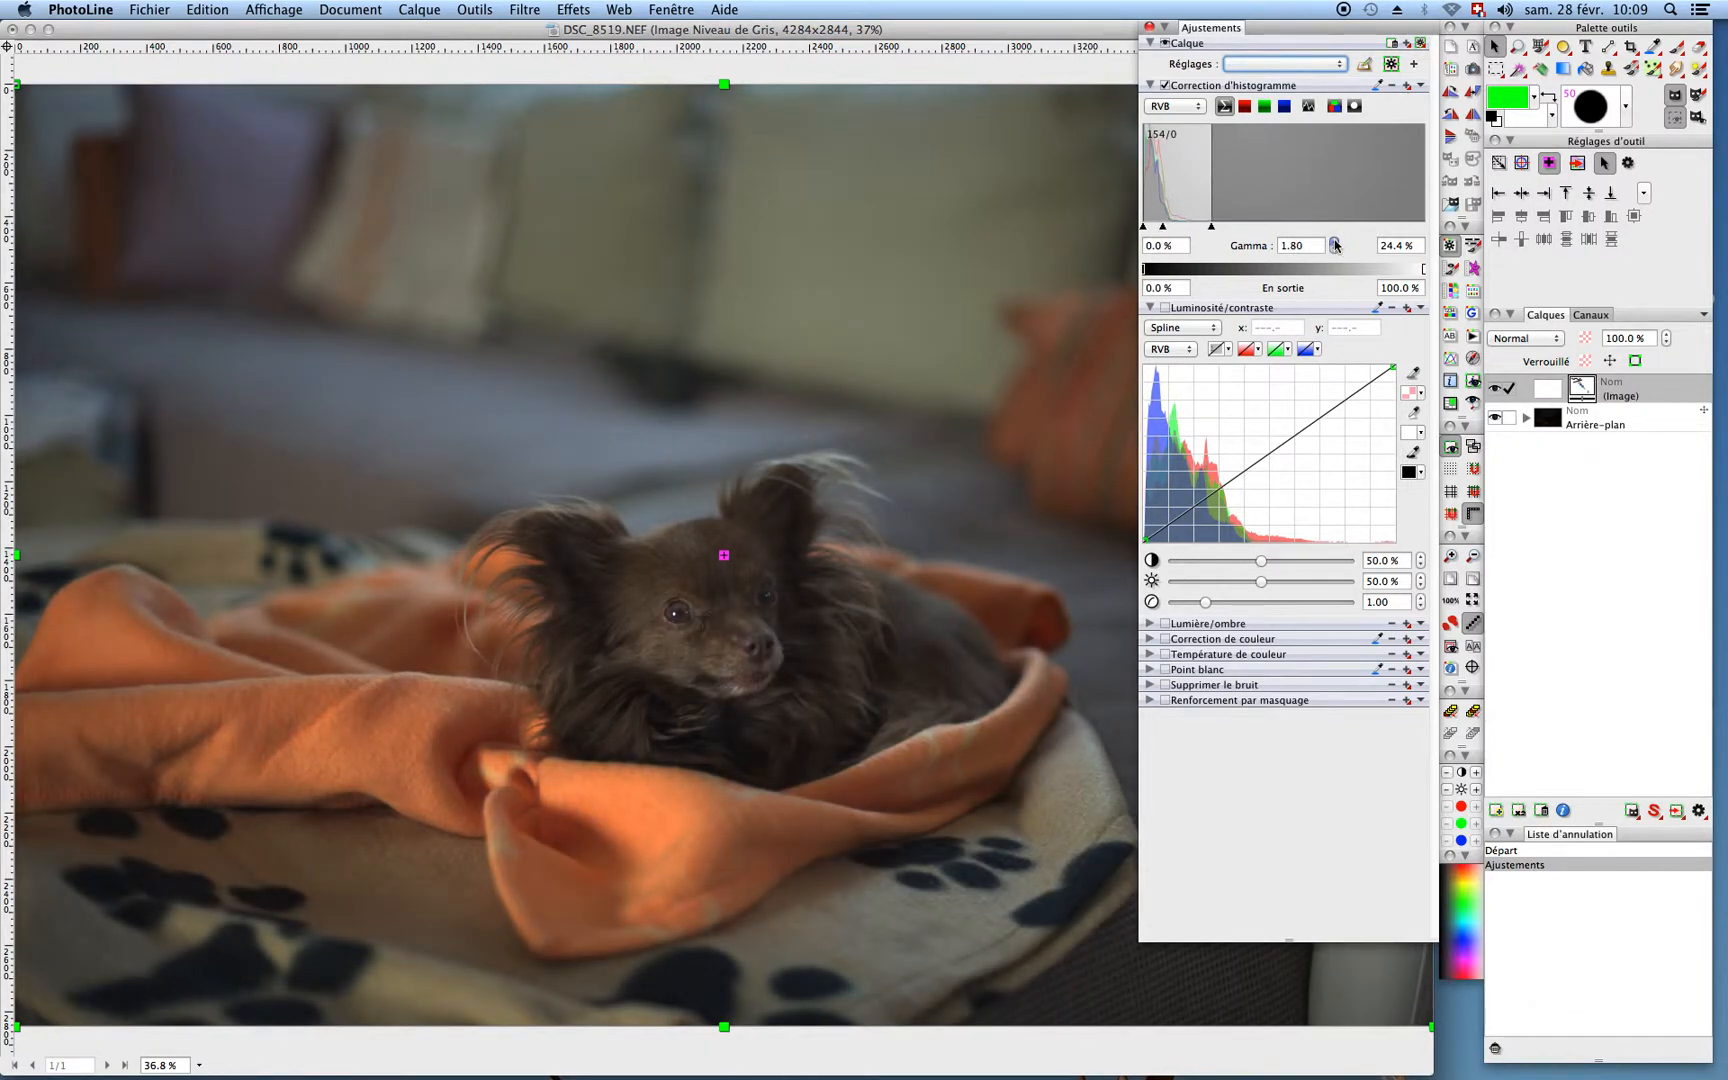
{"action": "left_click_drag", "start_coordinate": [1164, 227], "coordinate": [1158, 227]}
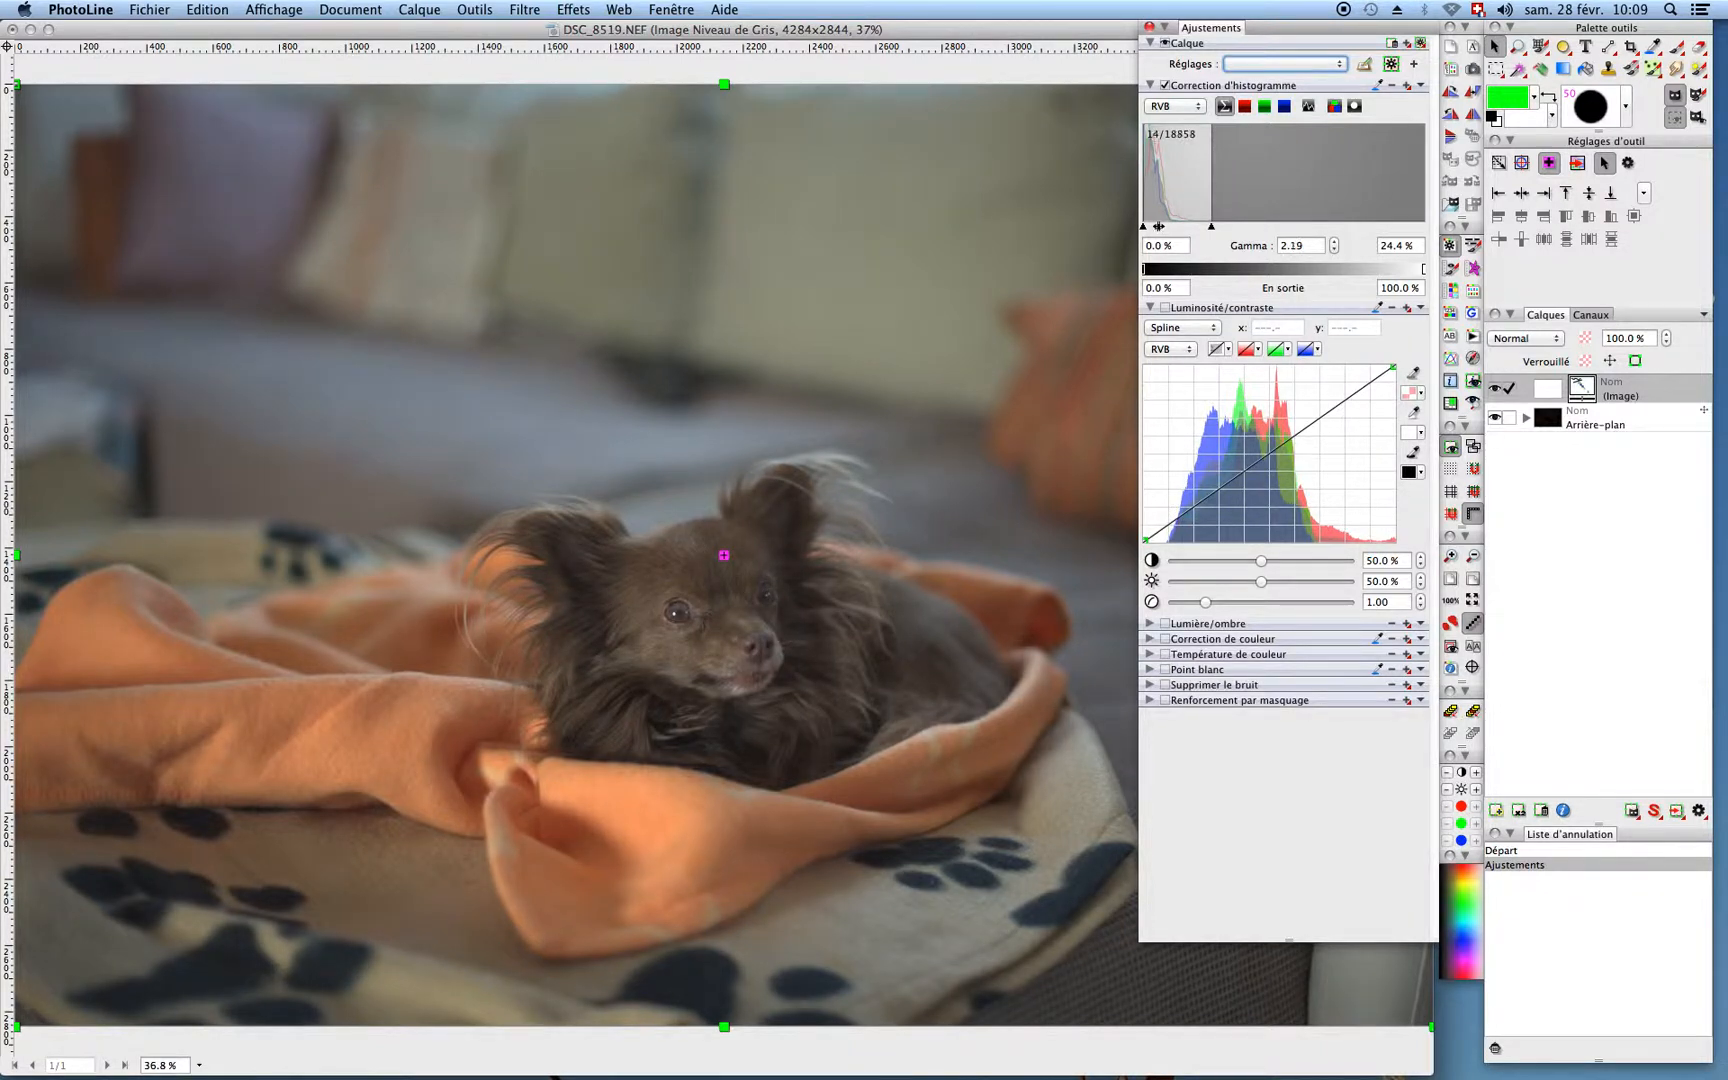
{"action": "left_click", "coordinate": [1334, 242]}
{"action": "left_click", "coordinate": [1334, 248]}
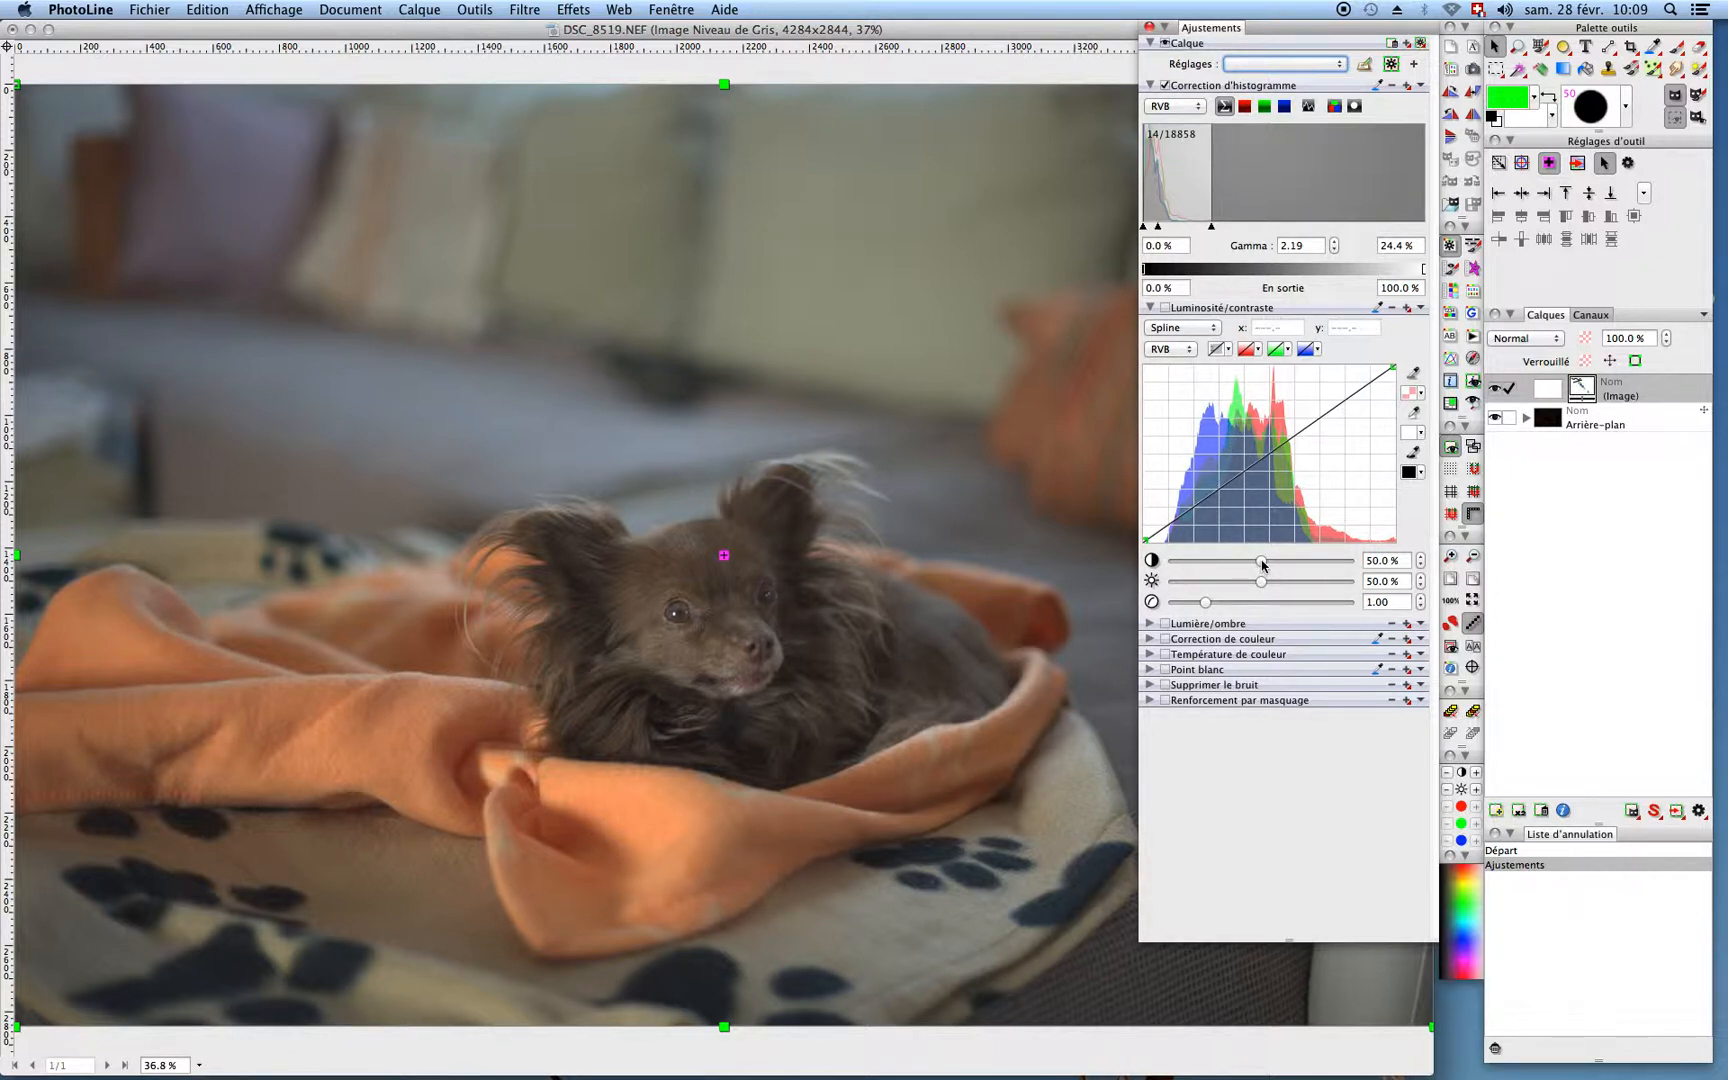
Step: Set the contrast to 64 % and the brightness to 59 % in the Luminosité/contraste adjustment
{"action": "mouse_move", "coordinate": [1262, 563]}
{"action": "left_mouse_down"}
{"action": "mouse_move", "coordinate": [1307, 569]}
{"action": "mouse_move", "coordinate": [1271, 588]}
{"action": "left_mouse_up"}
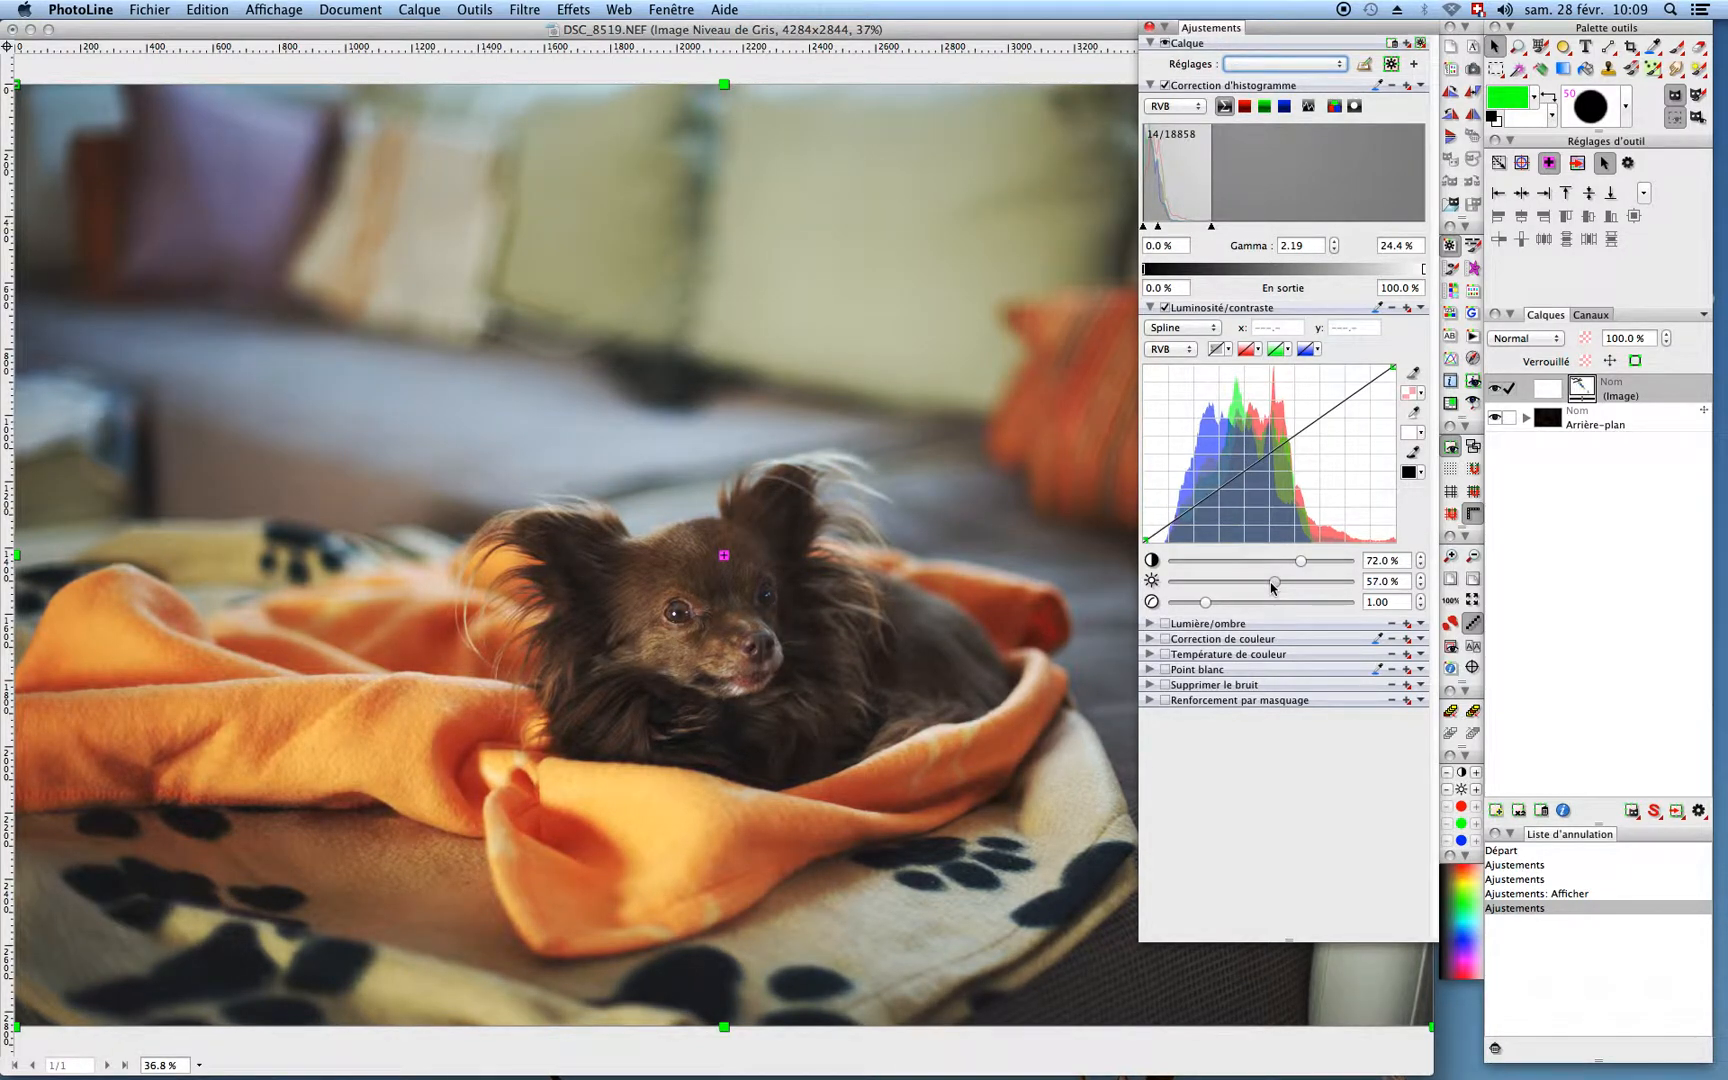
{"action": "left_click_drag", "start_coordinate": [1300, 561], "coordinate": [1285, 568]}
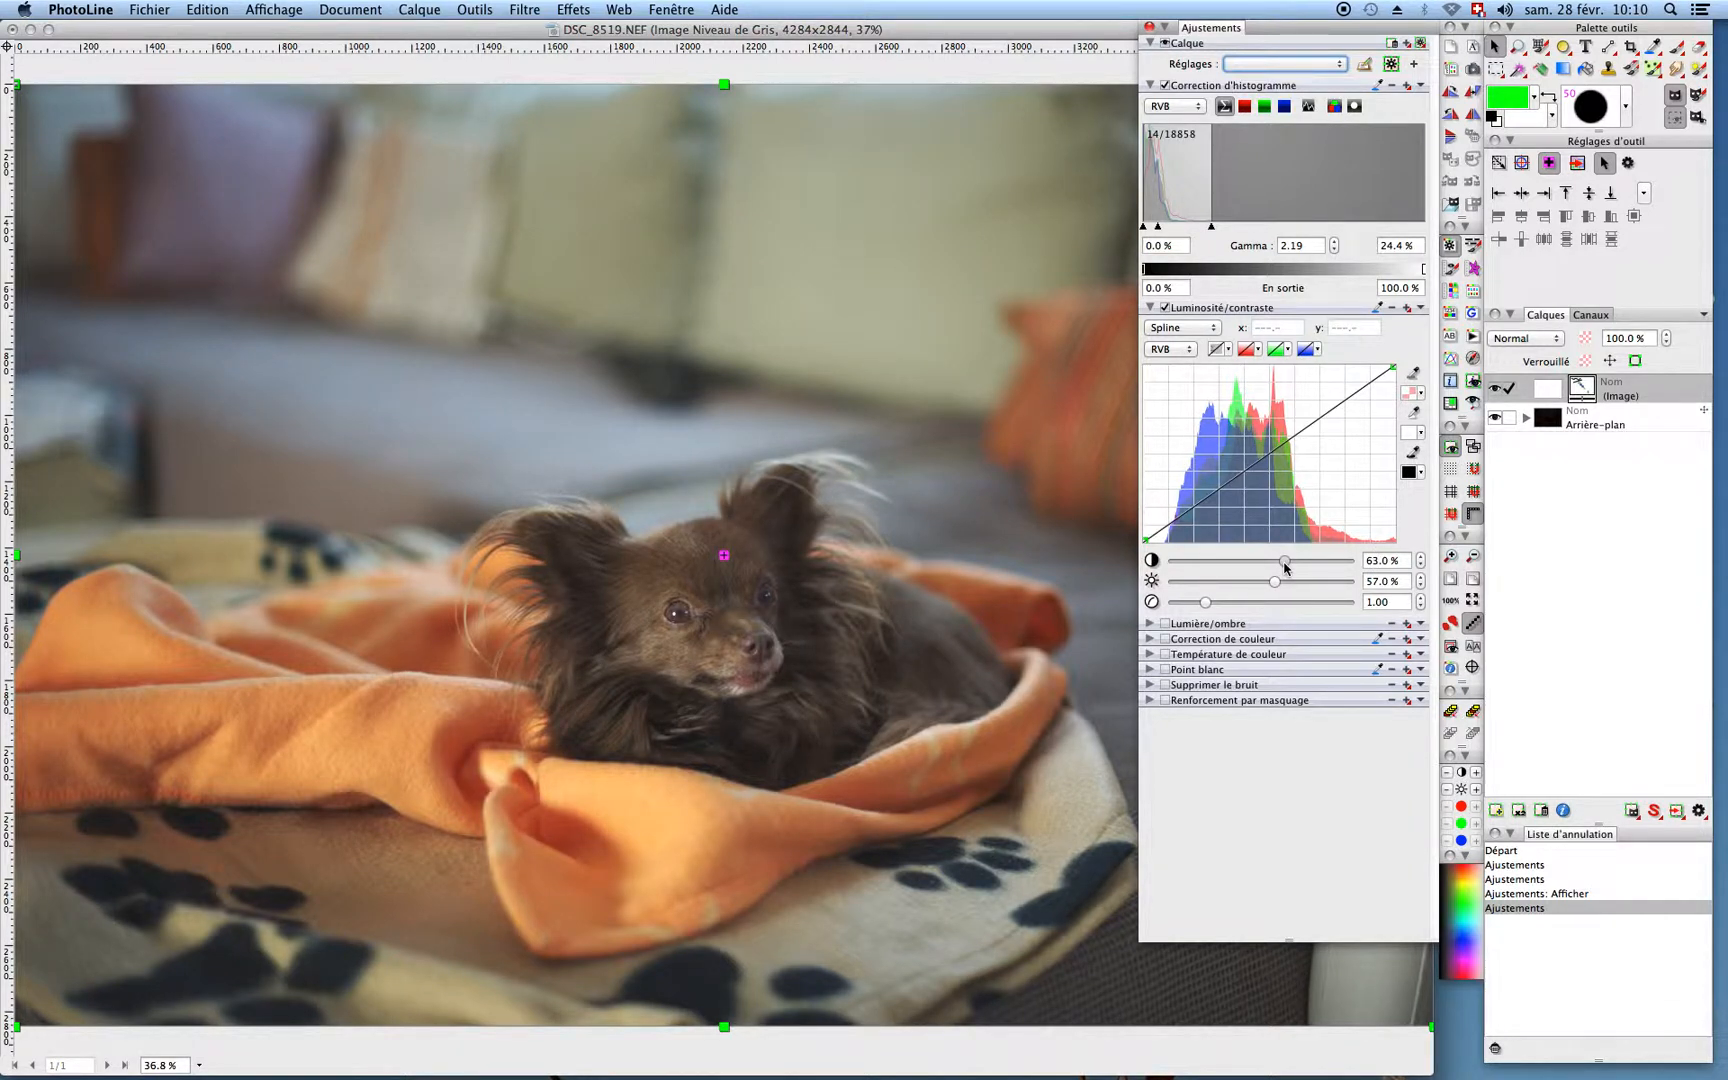
{"action": "left_click_drag", "start_coordinate": [1285, 566], "coordinate": [1287, 566]}
{"action": "left_click_drag", "start_coordinate": [1275, 586], "coordinate": [1279, 588]}
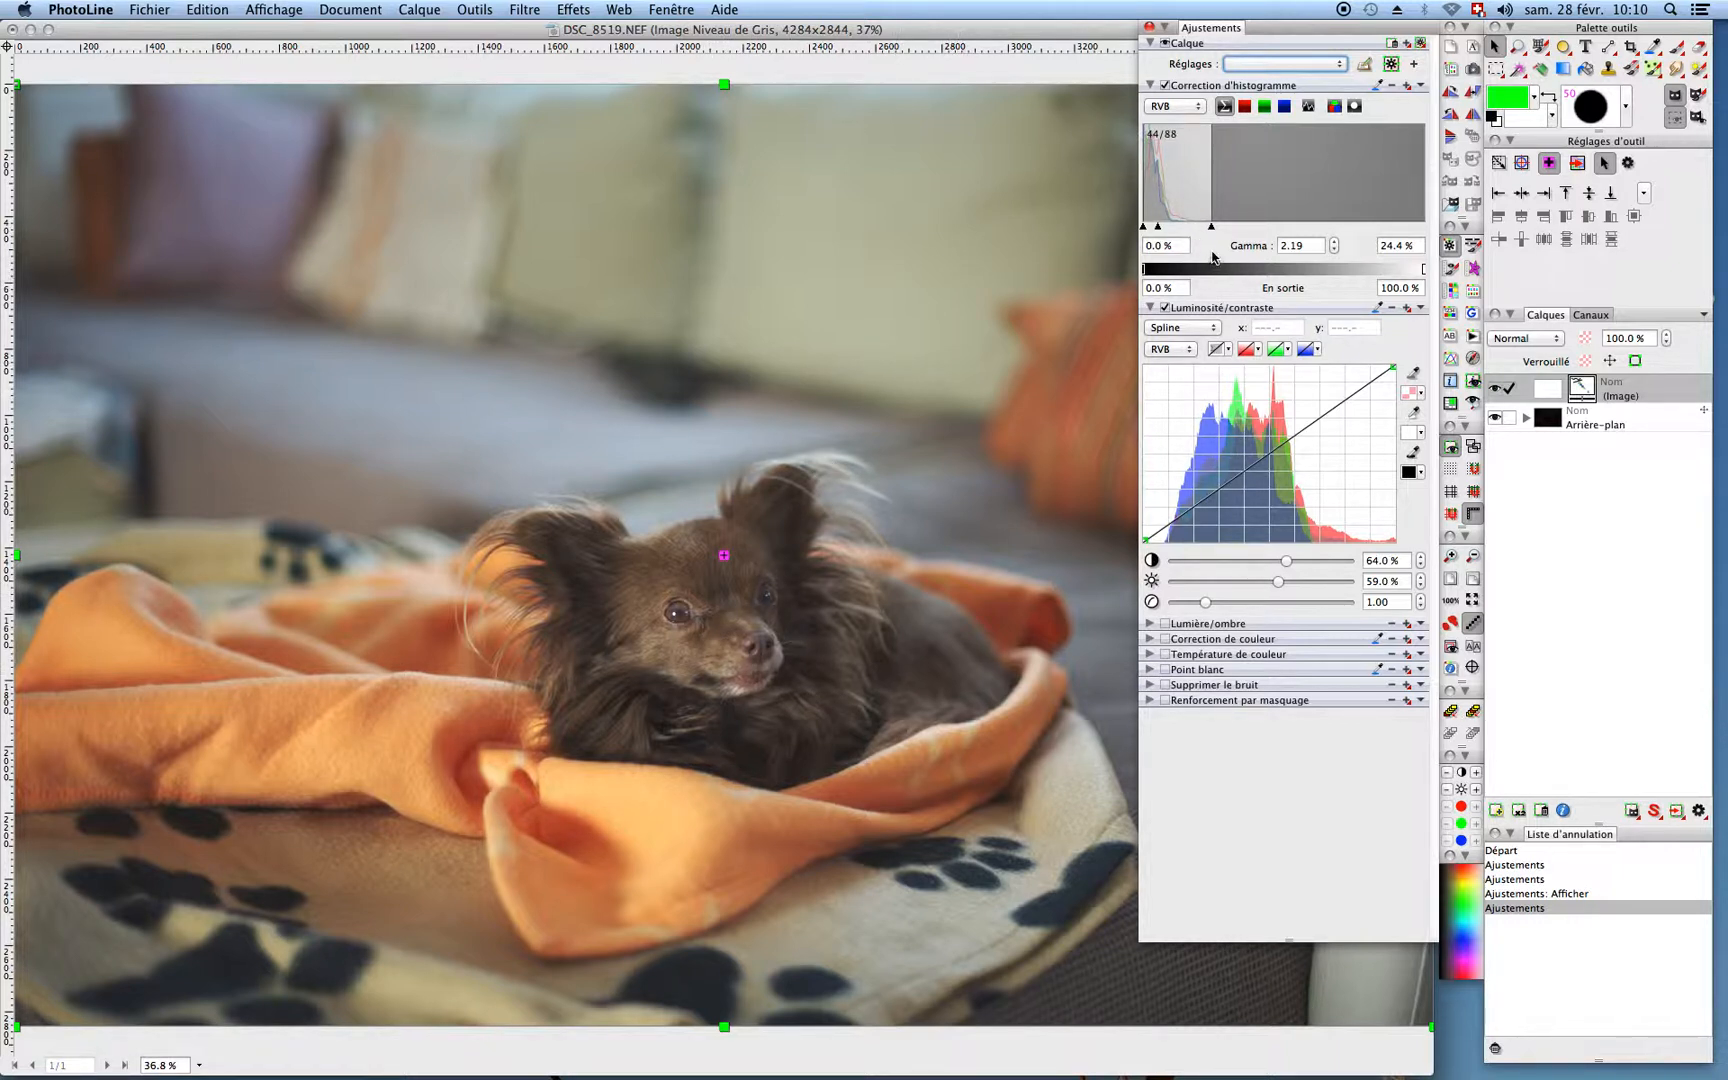
Step: Refine the histogram correction to a white input point of 25.4 % and a gamma of 2.20
{"action": "mouse_move", "coordinate": [1212, 227]}
{"action": "left_mouse_down"}
{"action": "mouse_move", "coordinate": [1198, 228]}
{"action": "mouse_move", "coordinate": [1214, 229]}
{"action": "left_mouse_up"}
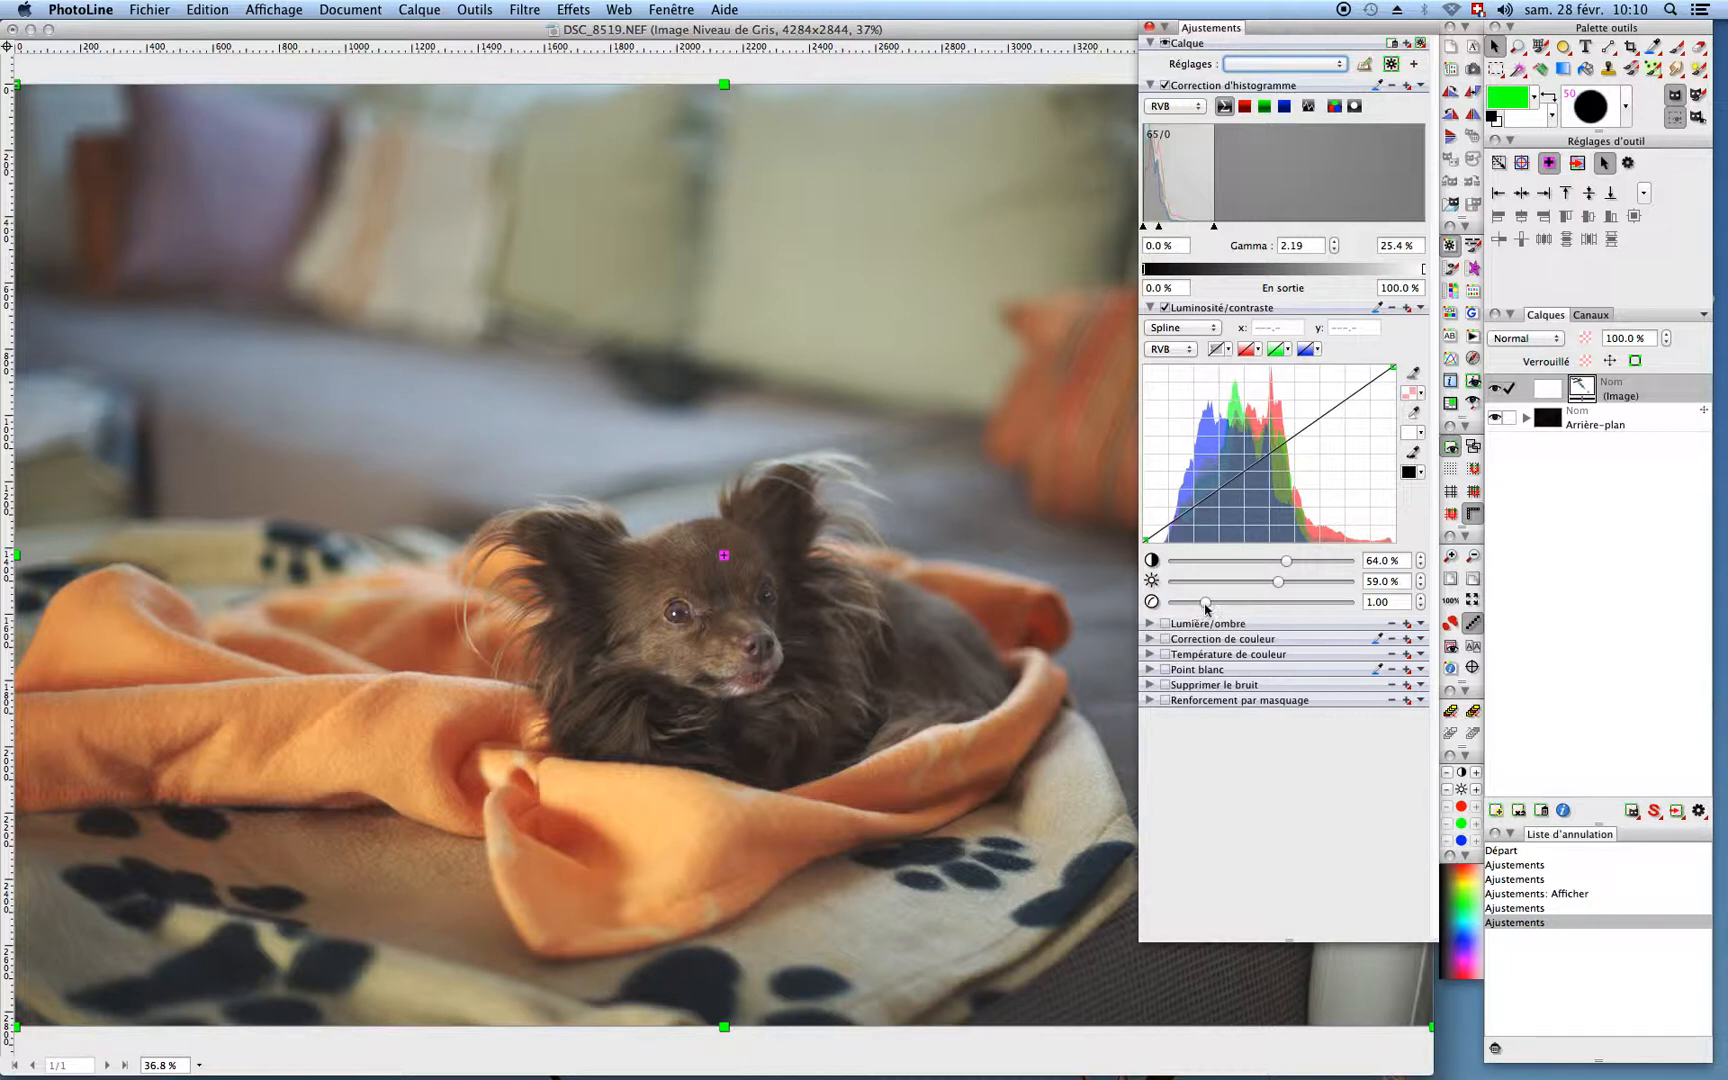
{"action": "mouse_move", "coordinate": [1207, 606]}
{"action": "left_mouse_down"}
{"action": "mouse_move", "coordinate": [1222, 606]}
{"action": "mouse_move", "coordinate": [1207, 607]}
{"action": "left_mouse_up"}
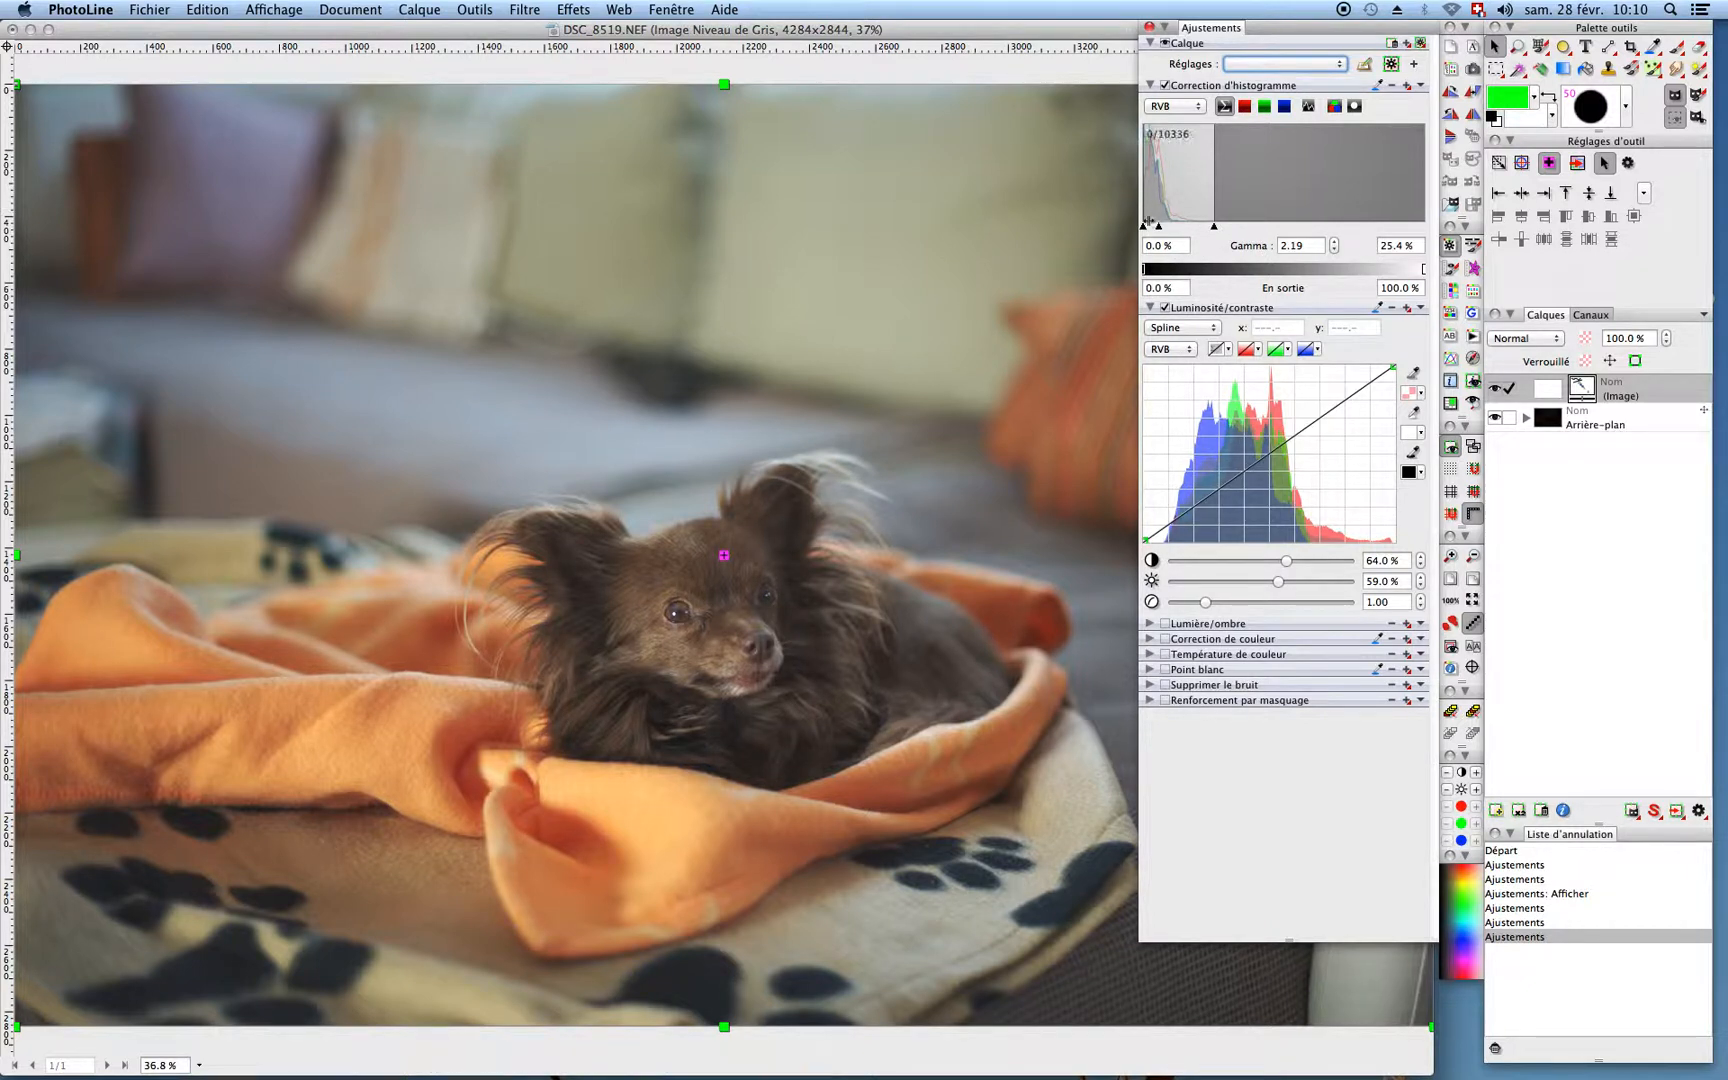
{"action": "left_click_drag", "start_coordinate": [1158, 226], "coordinate": [1157, 227]}
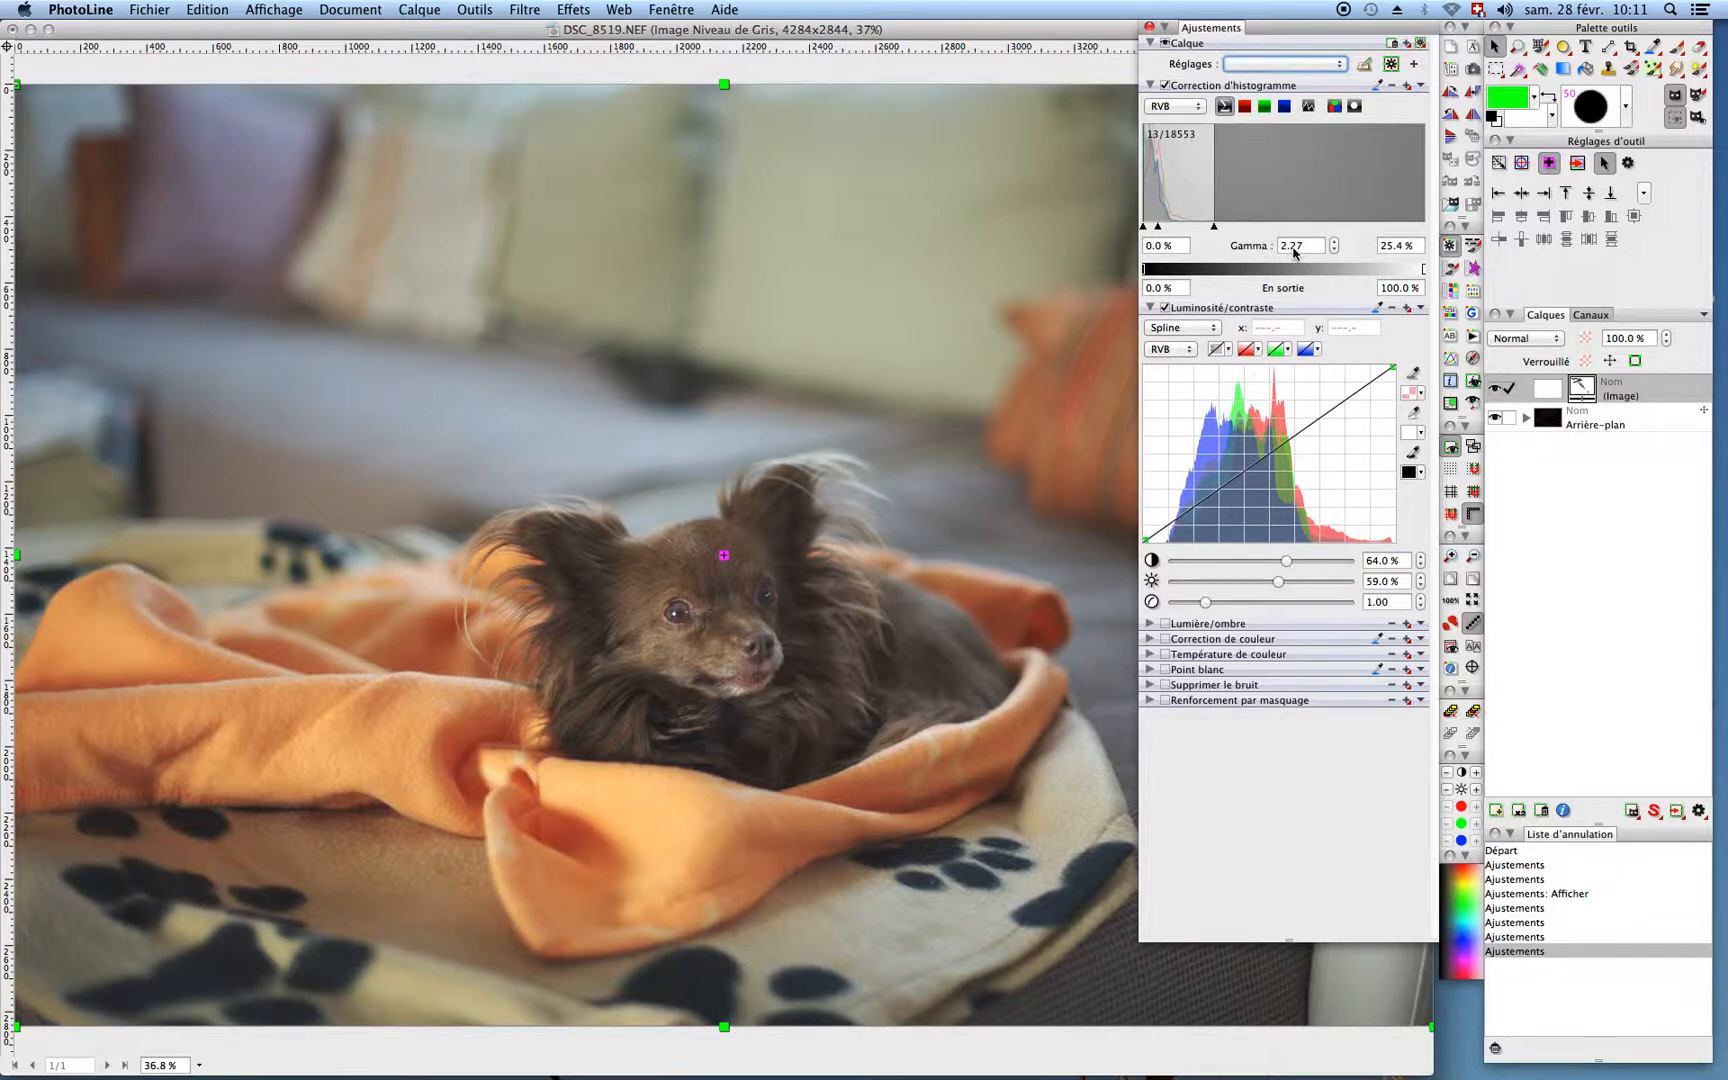
{"action": "key", "text": "shift"}
{"action": "scroll", "coordinate": [1298, 251], "scroll_direction": "down", "scroll_amount": 1}
{"action": "scroll", "coordinate": [1298, 251], "scroll_direction": "down", "scroll_amount": 1}
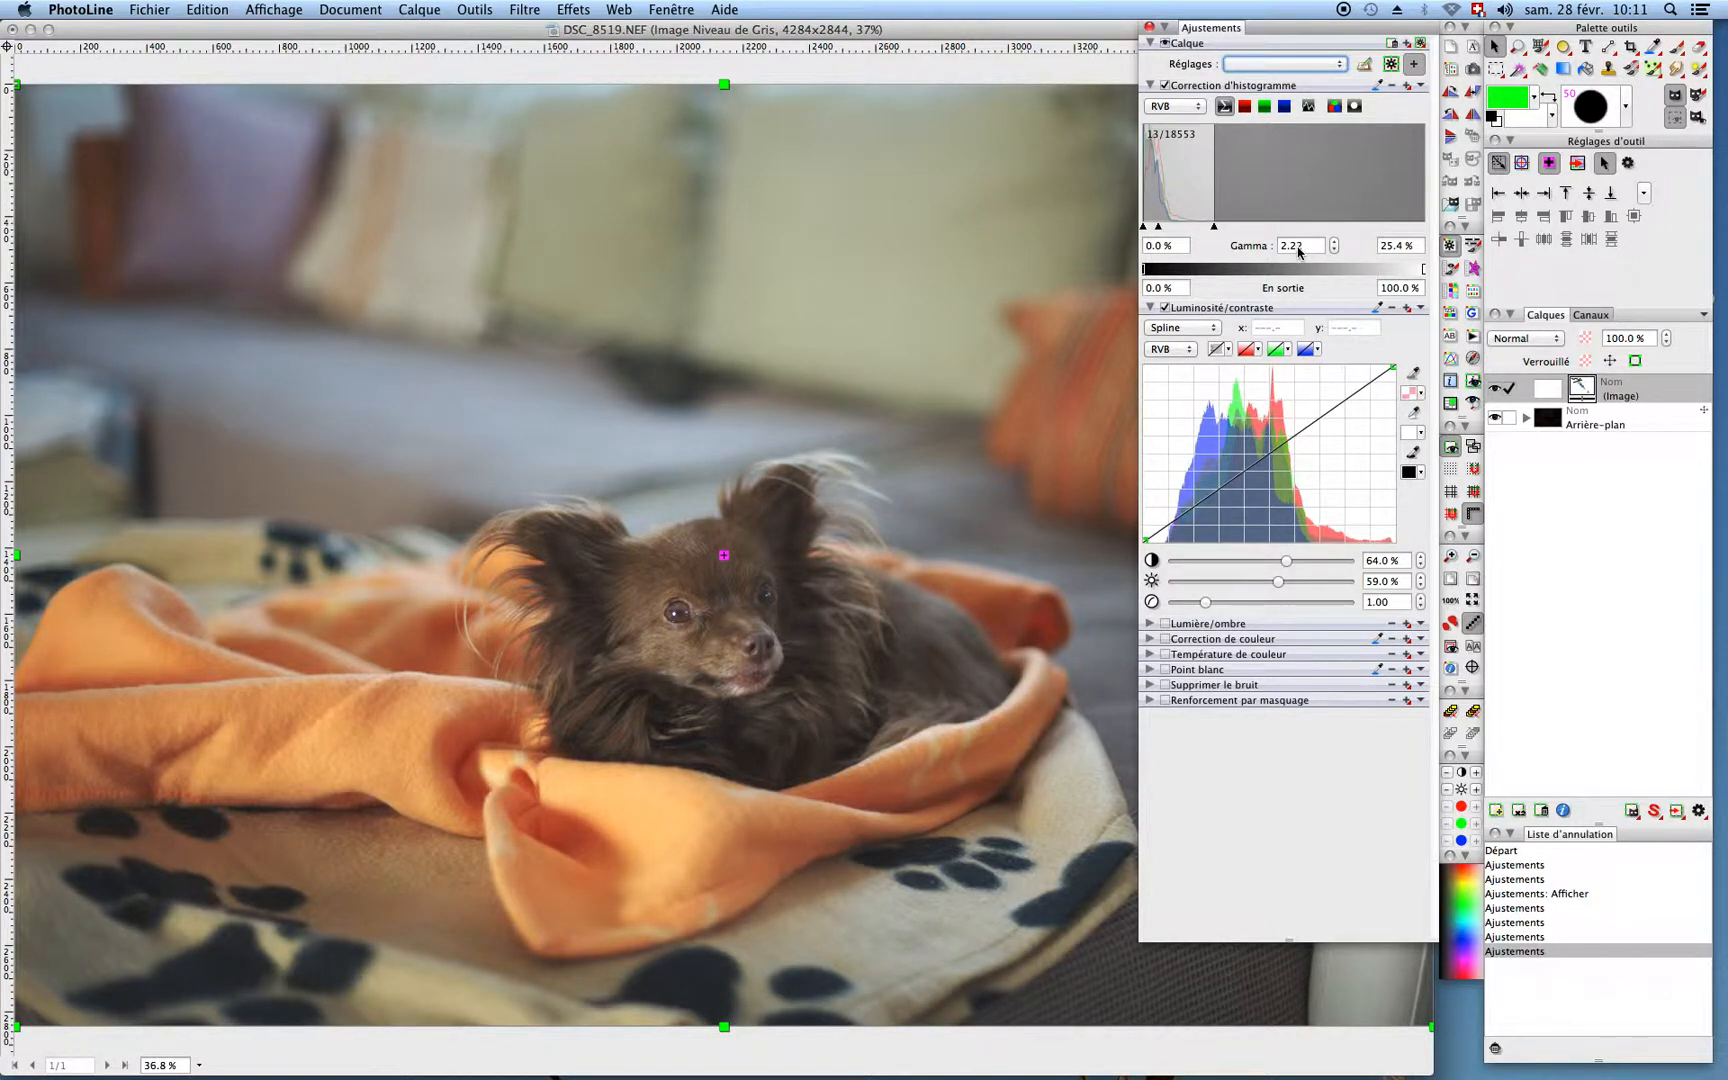
{"action": "scroll", "coordinate": [1298, 251], "scroll_direction": "down", "scroll_amount": 1}
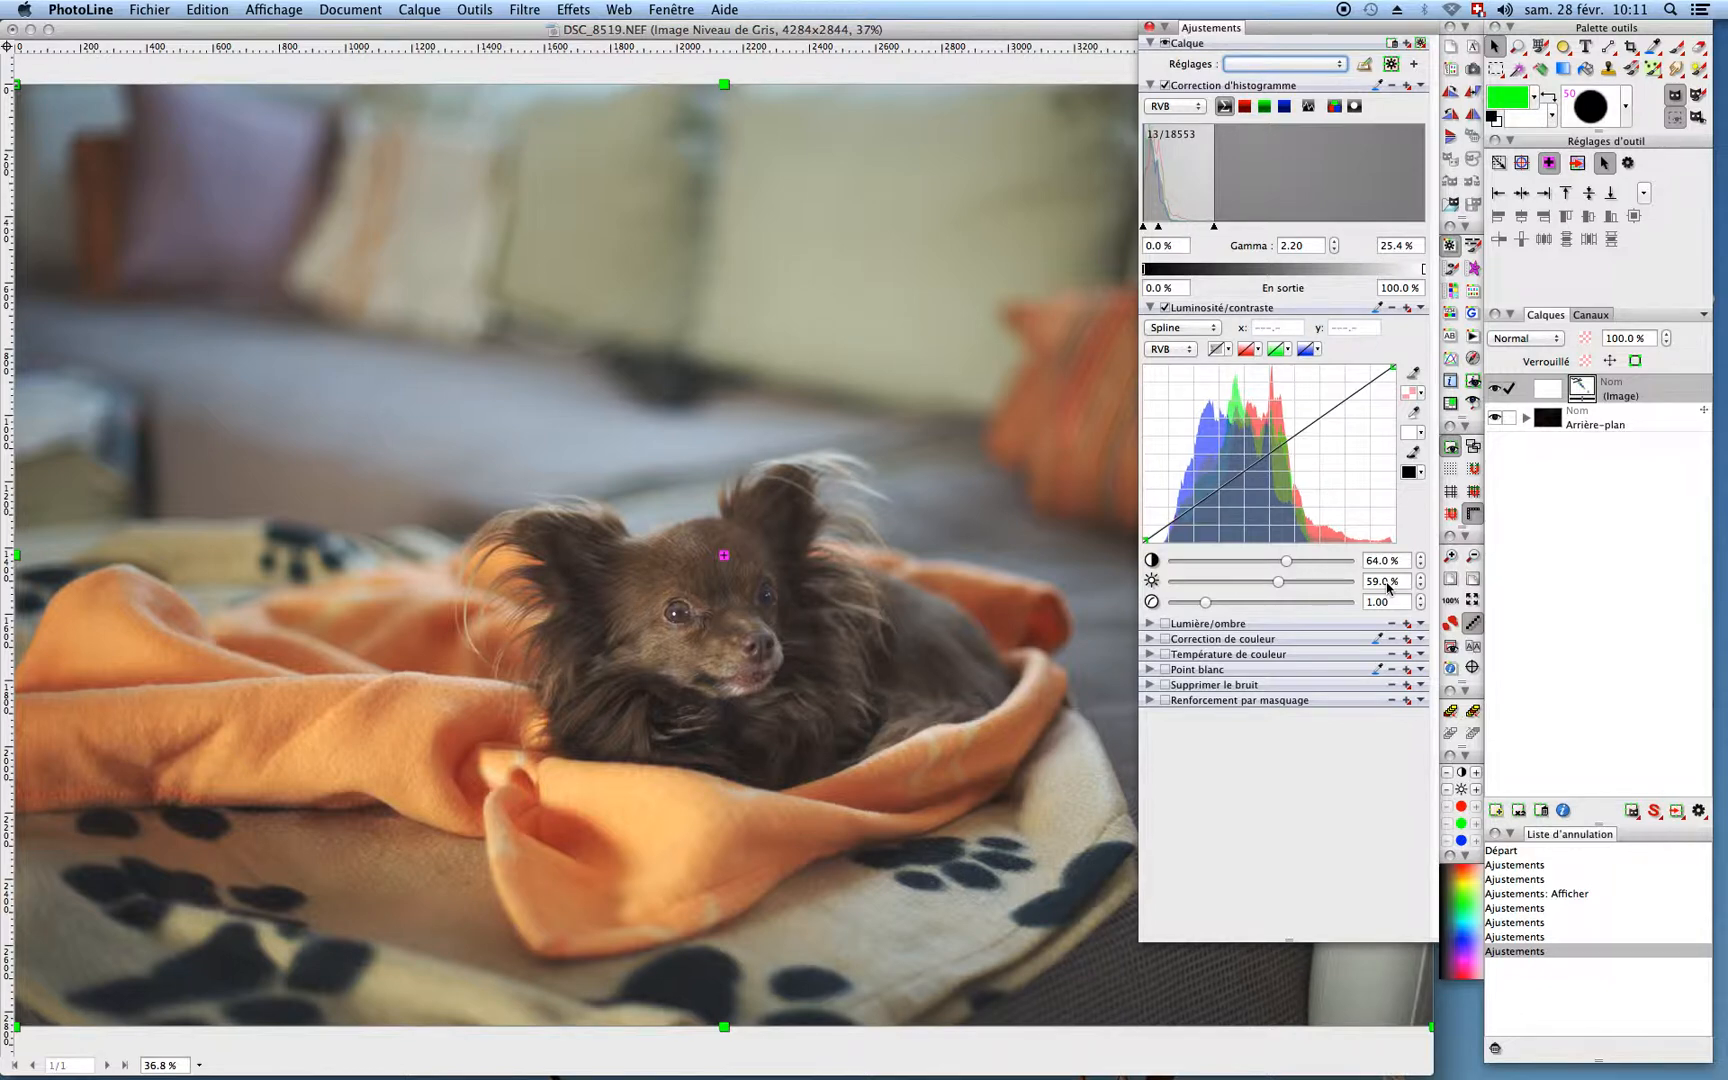
Step: Fine-tune the brightness to 60 % and the contrast to 70 %
{"action": "scroll", "coordinate": [1387, 588], "scroll_direction": "down", "scroll_amount": 1}
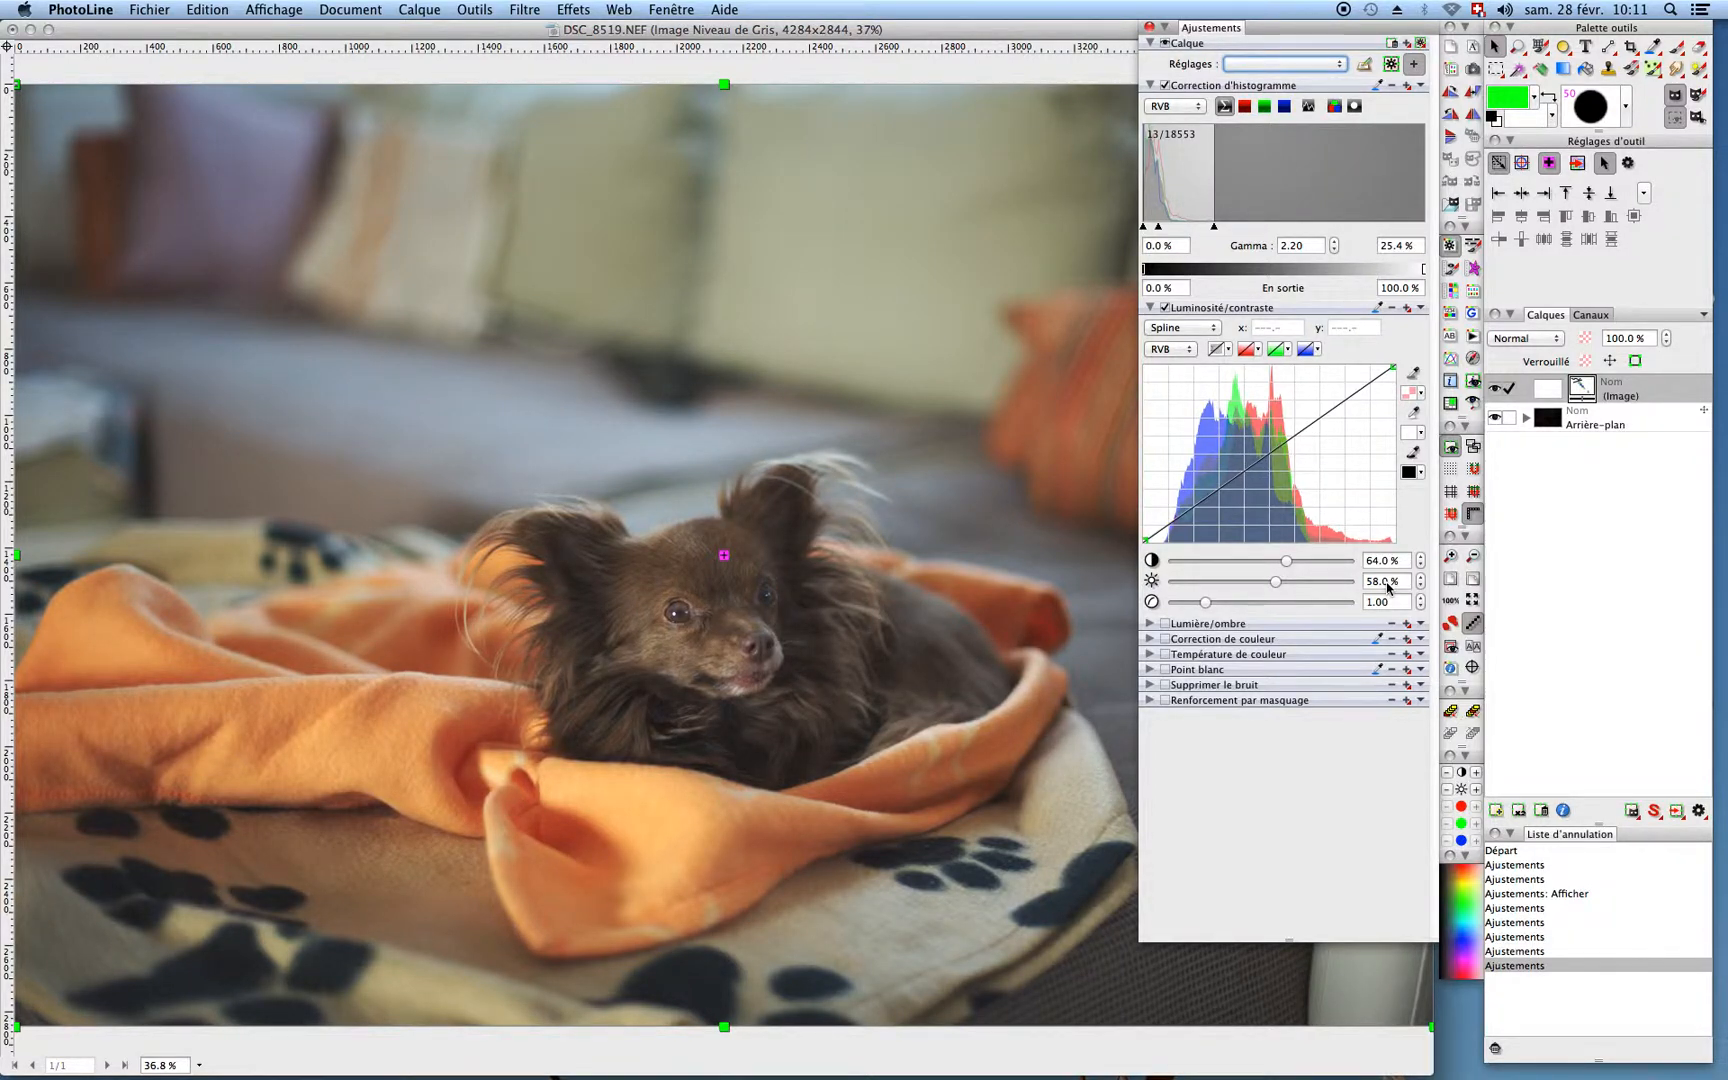
{"action": "scroll", "coordinate": [1387, 588], "scroll_direction": "up", "scroll_amount": 2}
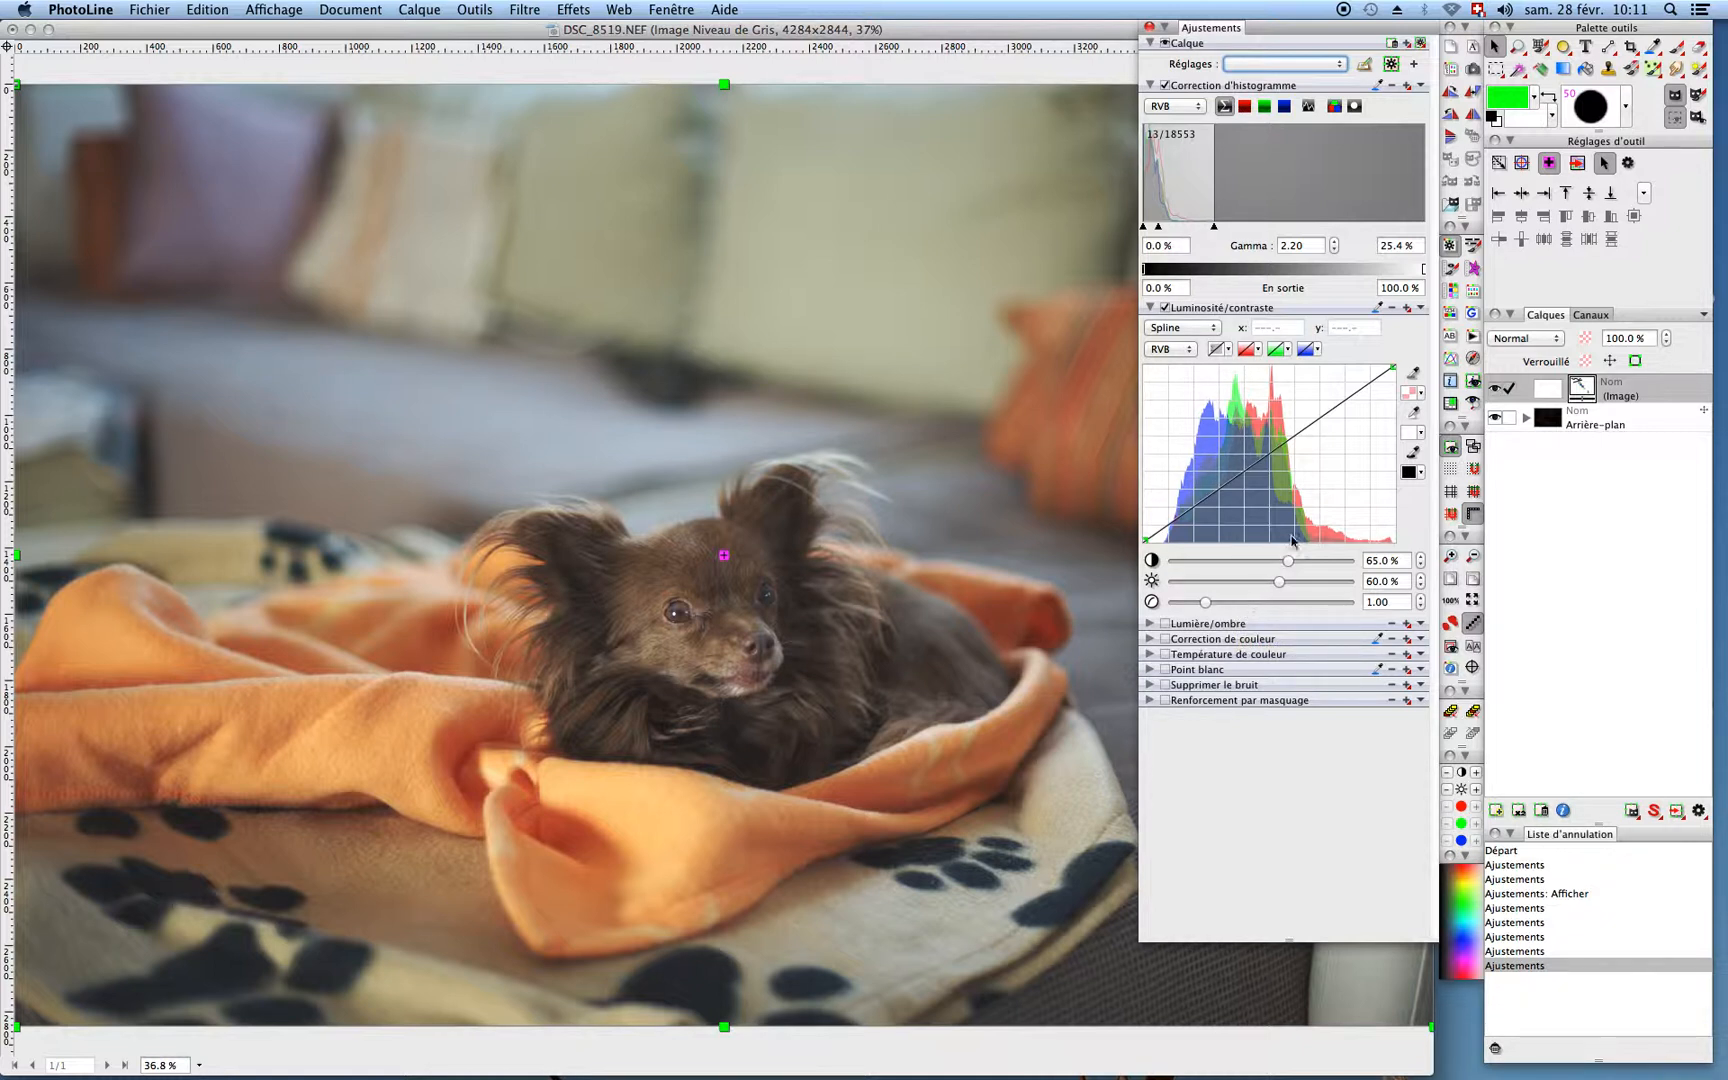
{"action": "left_click_drag", "start_coordinate": [1292, 565], "coordinate": [1299, 566]}
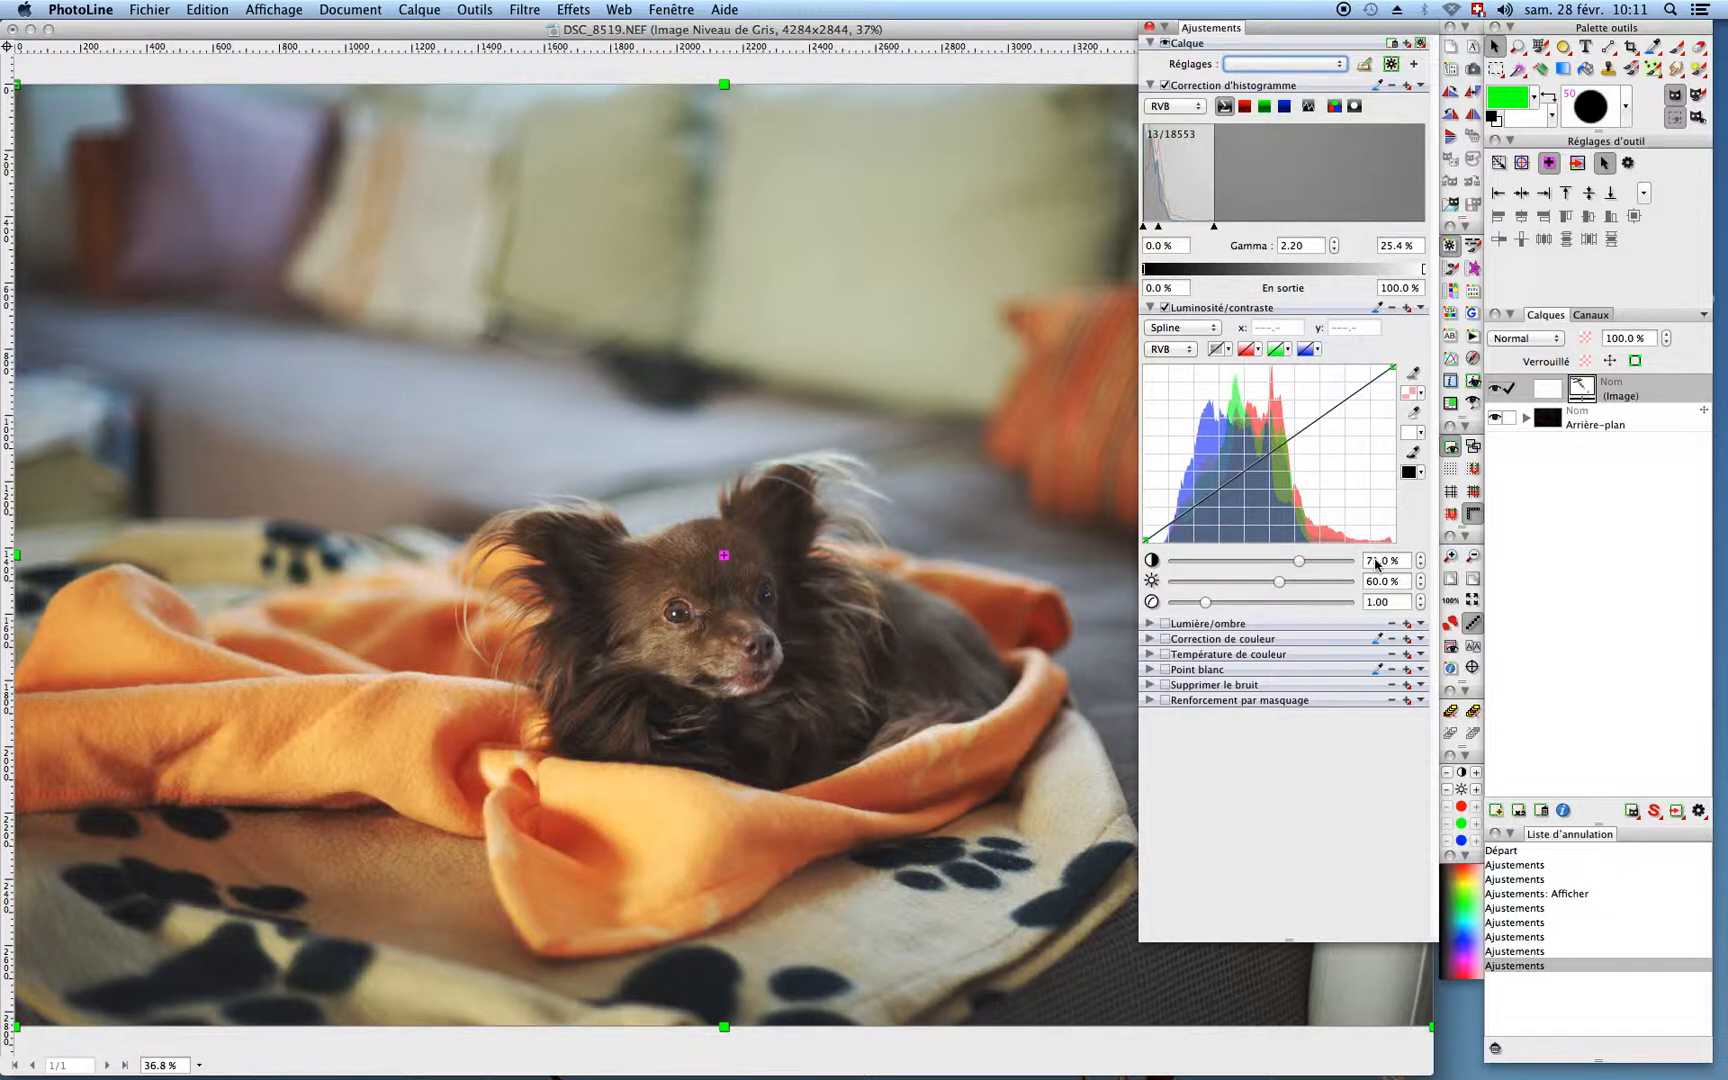
{"action": "key", "text": "super"}
Step: Try the Supprimer le bruit noise reduction on the photo, then collapse its settings
{"action": "left_click", "coordinate": [1152, 686]}
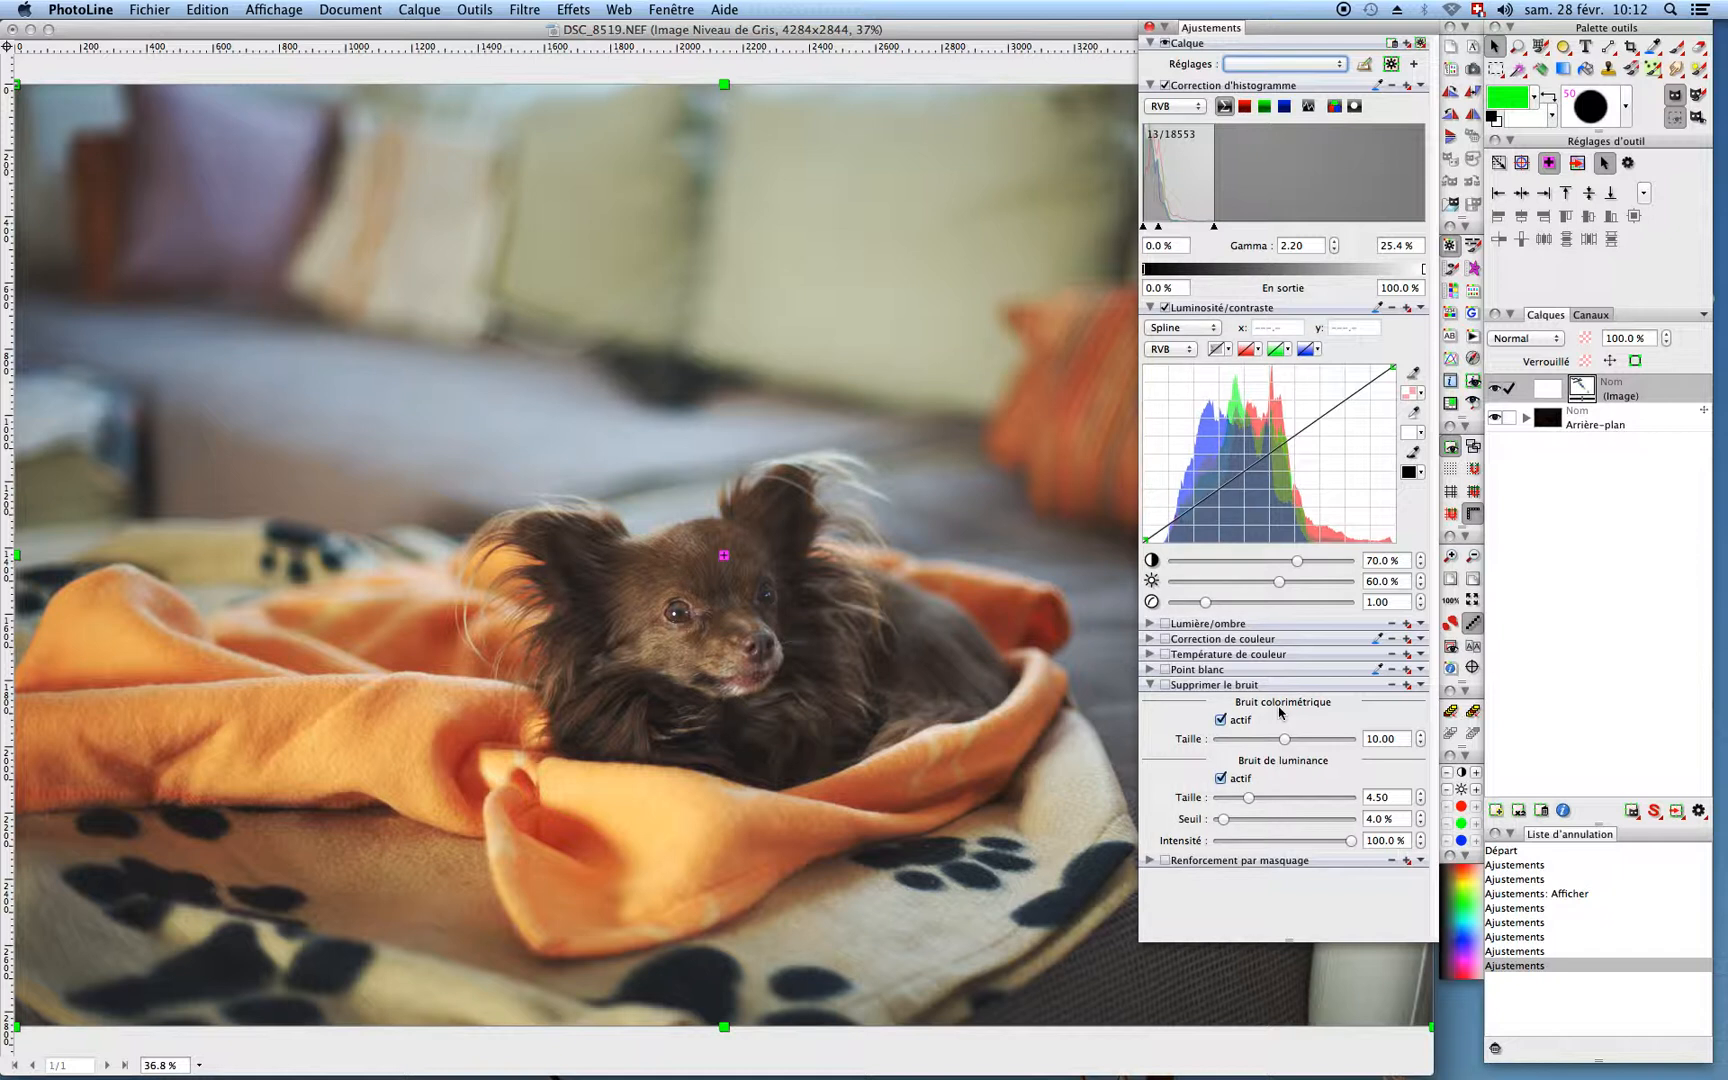
{"action": "left_click", "coordinate": [1165, 685]}
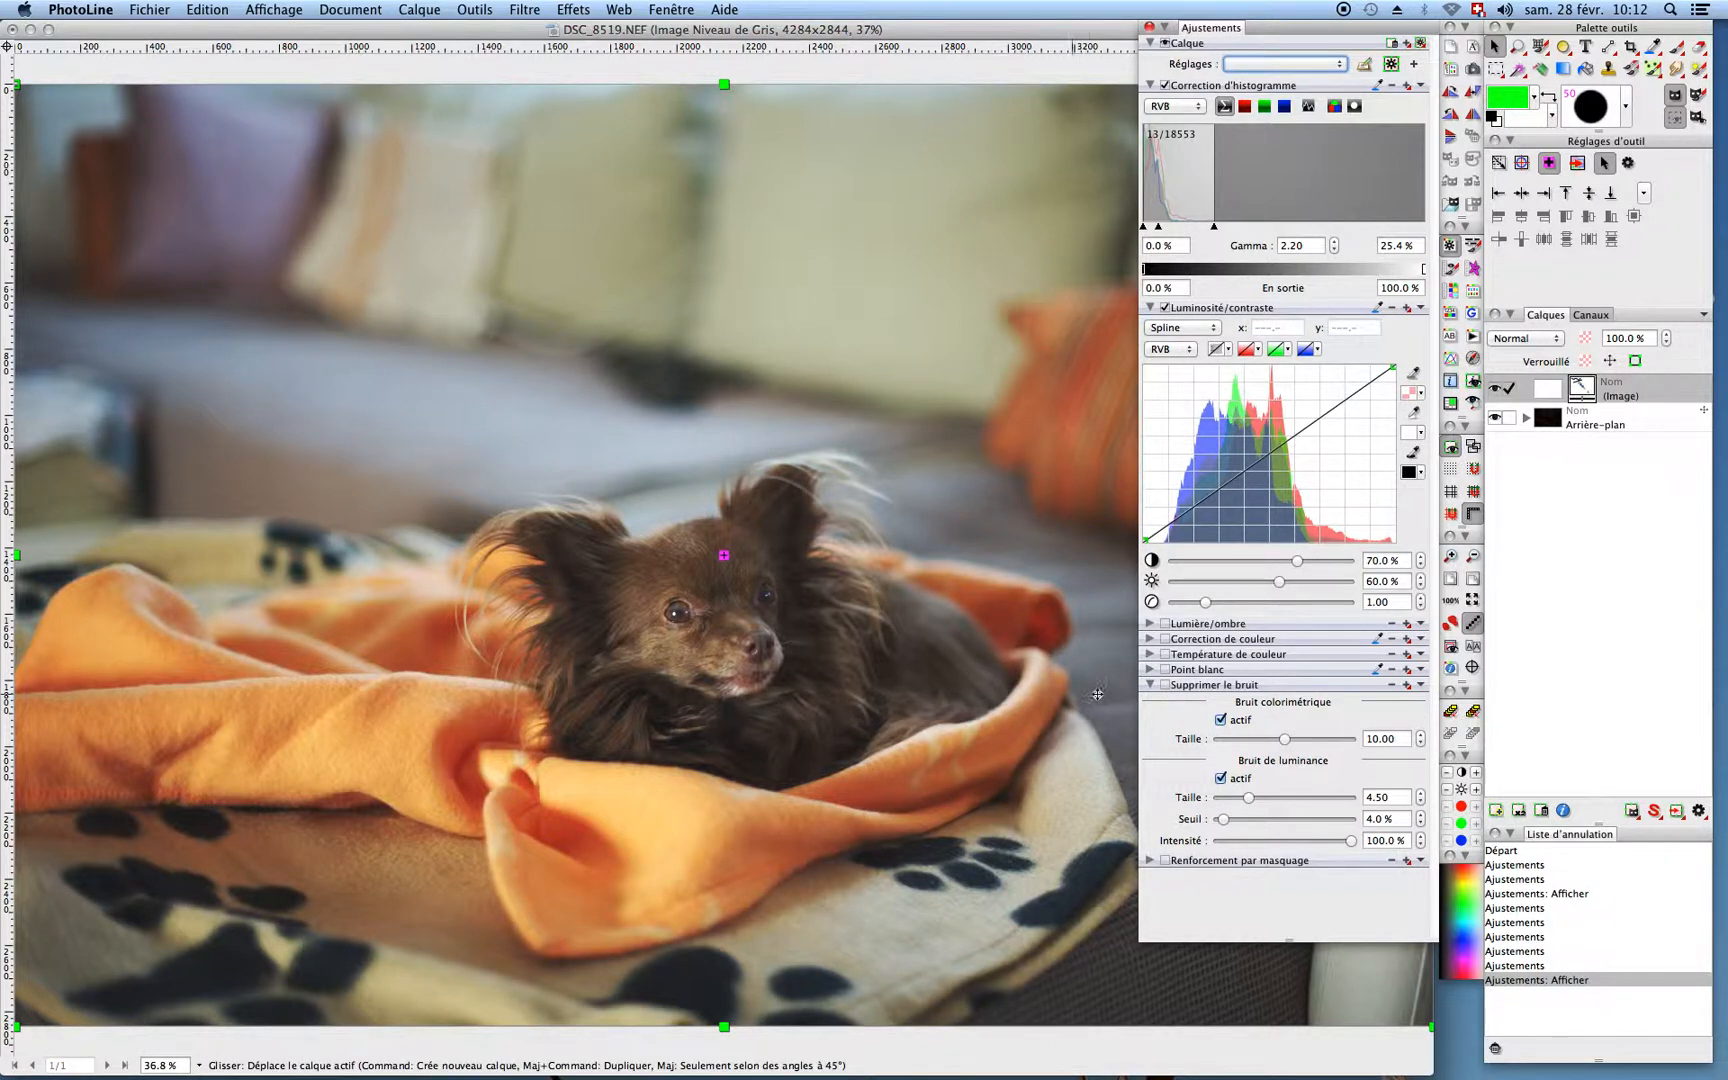
{"action": "left_click", "coordinate": [1150, 686]}
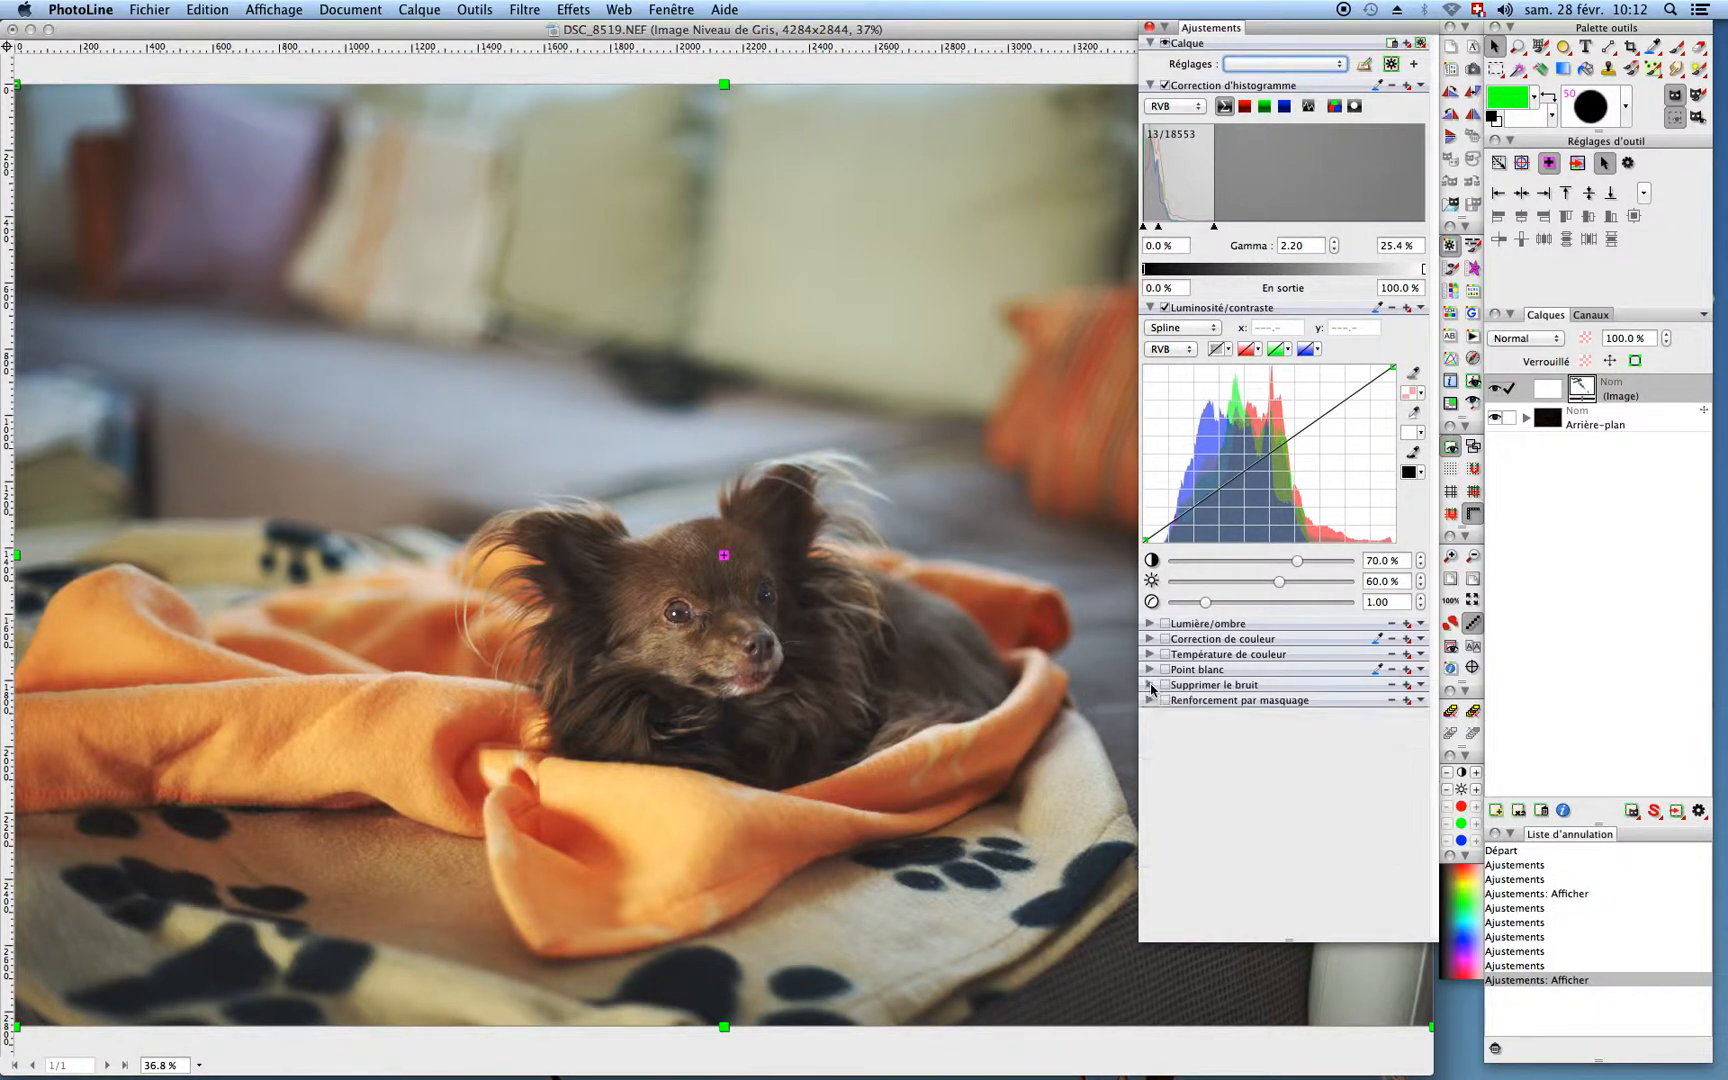
Step: Expand the Renforcement par masquage settings and enable this sharpening adjustment
{"action": "left_click", "coordinate": [1150, 700]}
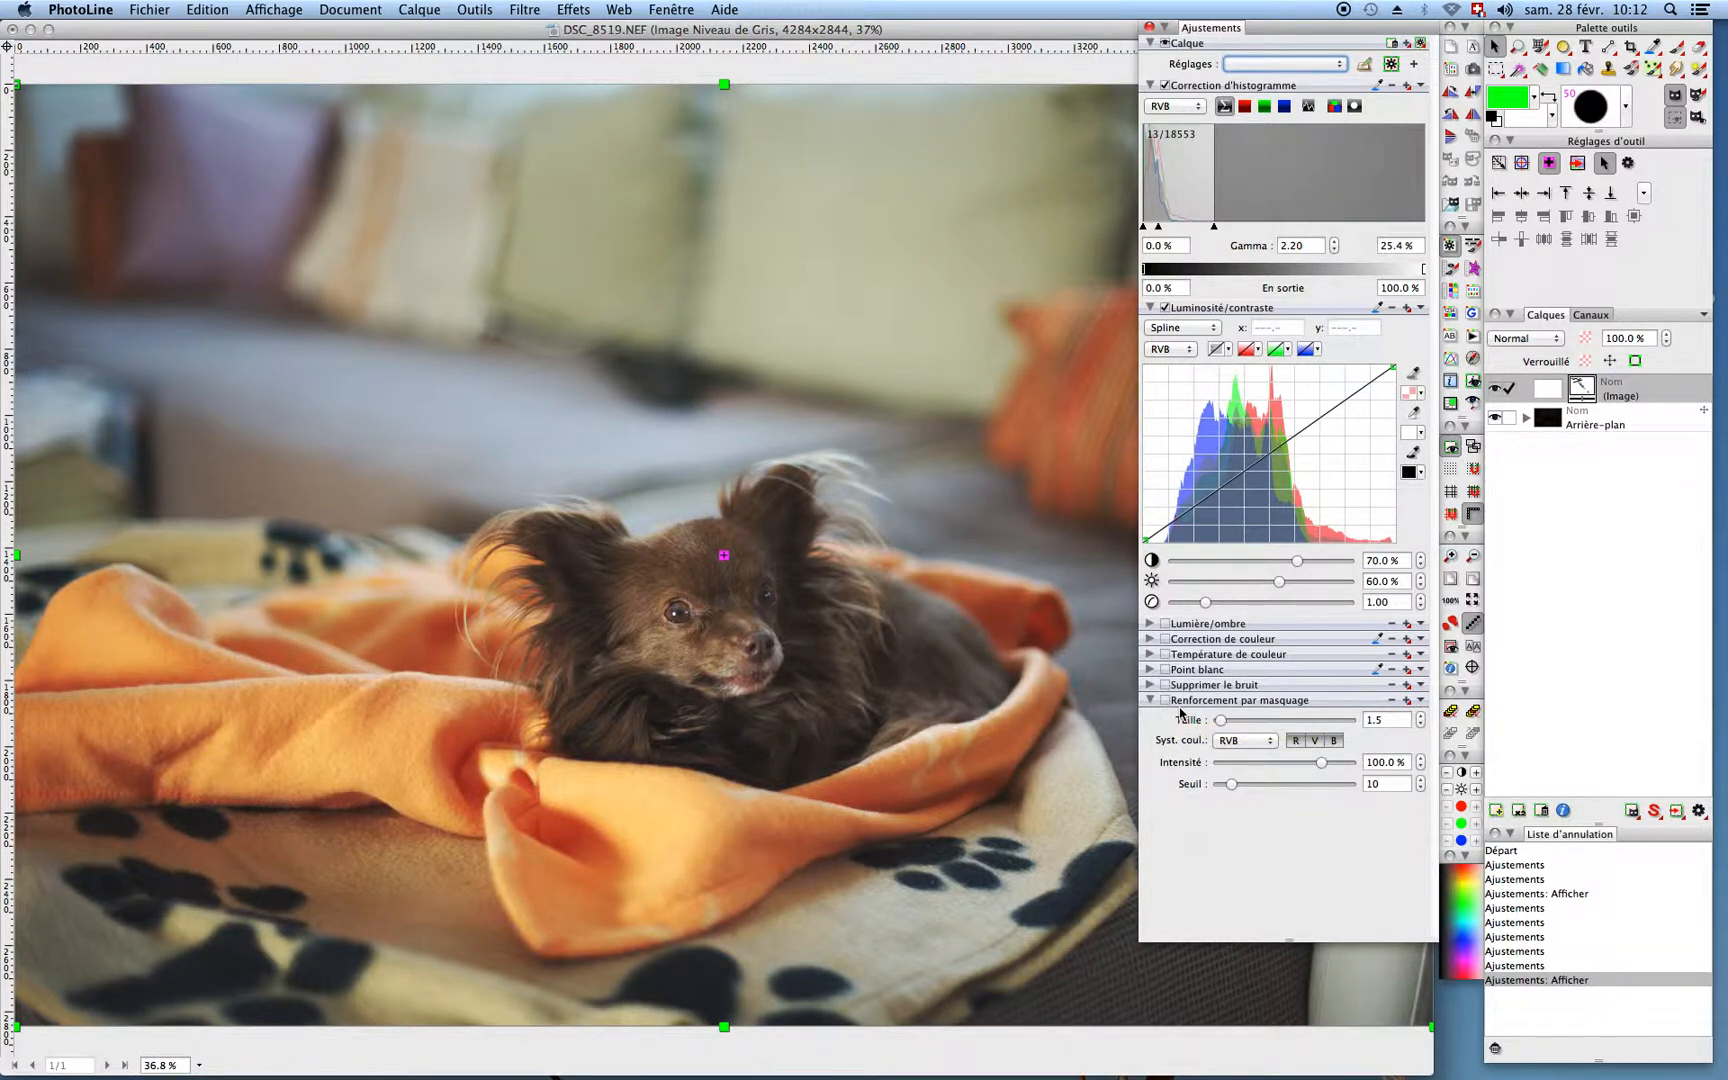
{"action": "left_click", "coordinate": [1165, 701]}
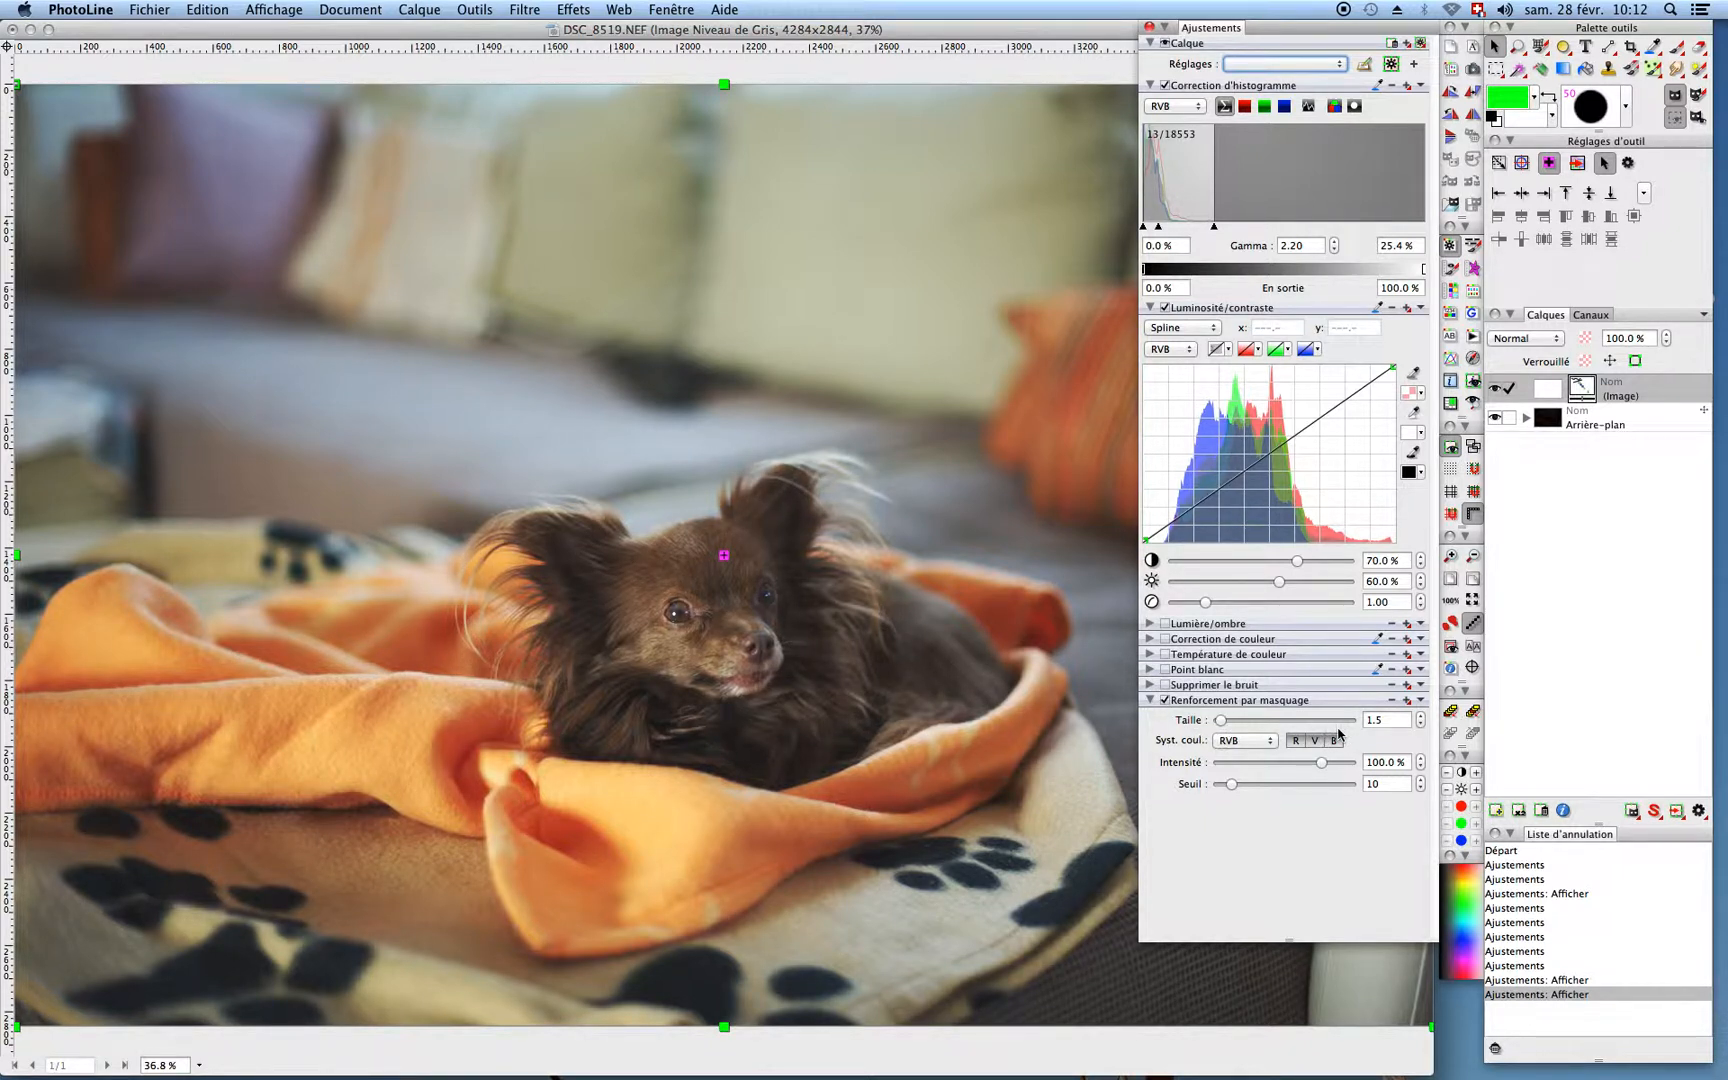
Step: Set the Renforcement par masquage sharpening to a size of 3.5 and a threshold of 8, and keep it enabled
{"action": "left_click_drag", "start_coordinate": [1222, 725], "coordinate": [1227, 727]}
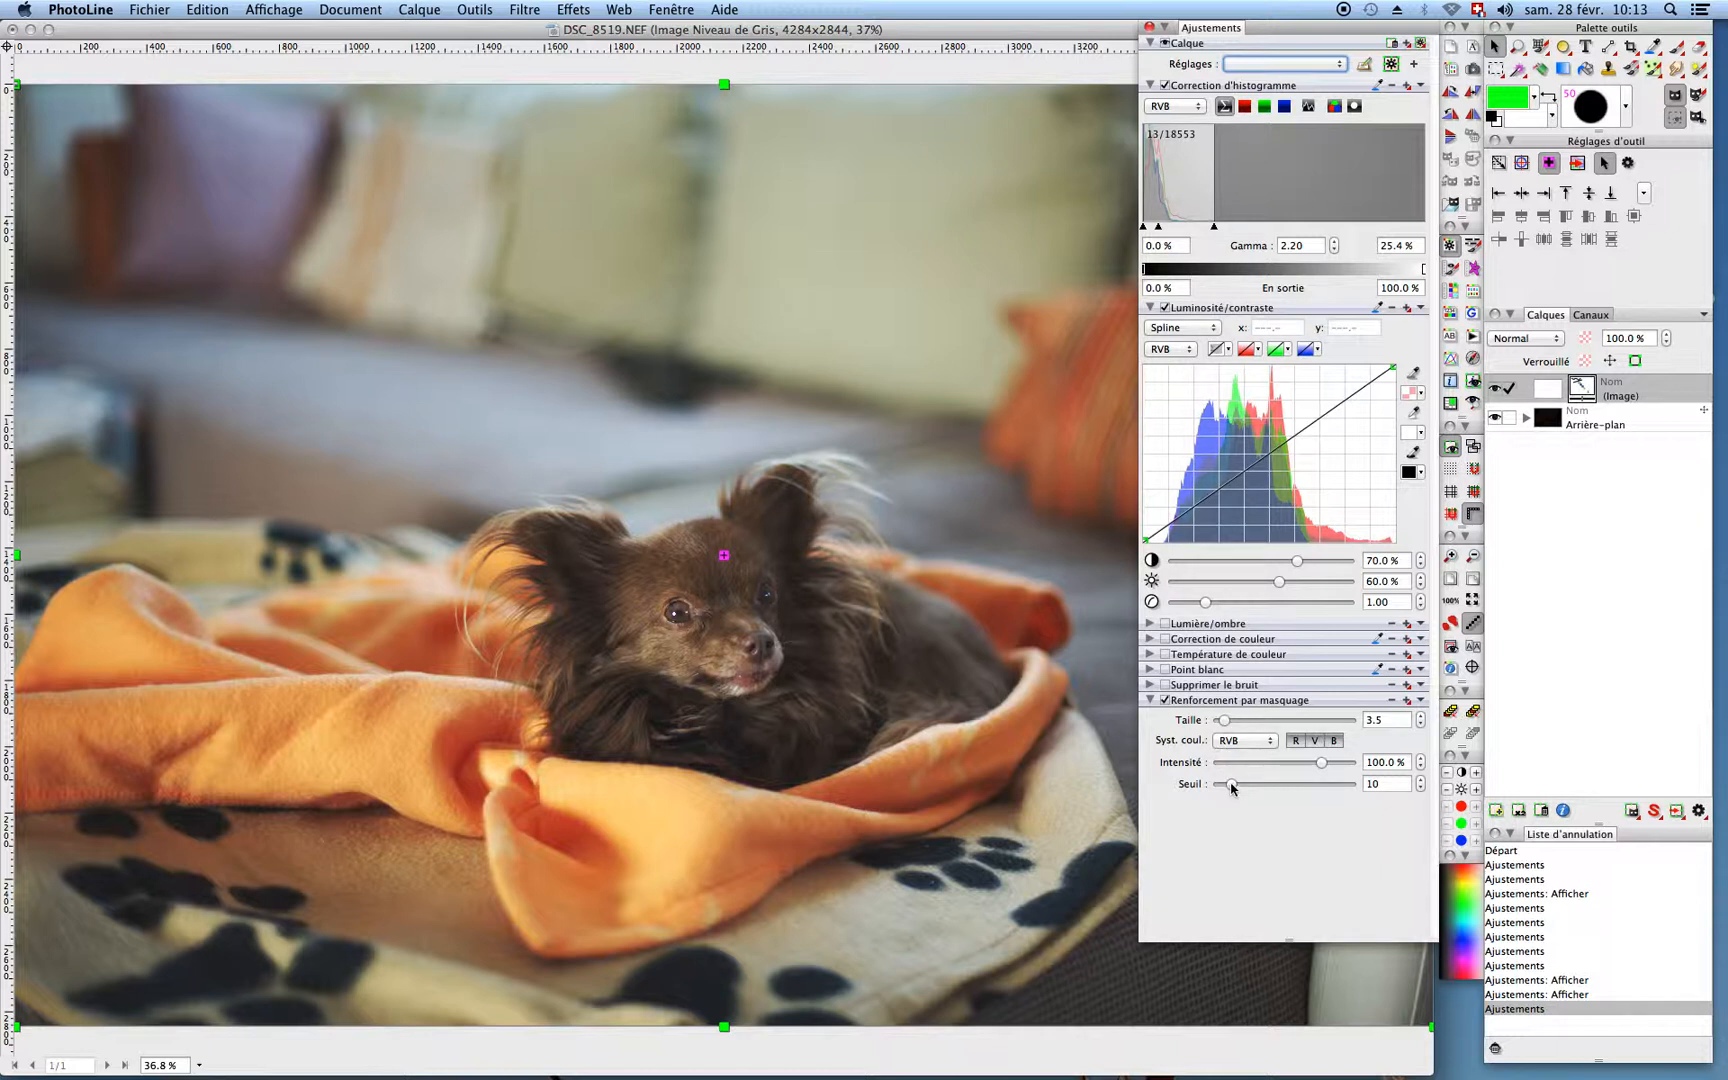
{"action": "left_click_drag", "start_coordinate": [1229, 784], "coordinate": [1227, 785]}
{"action": "left_click", "coordinate": [1165, 701]}
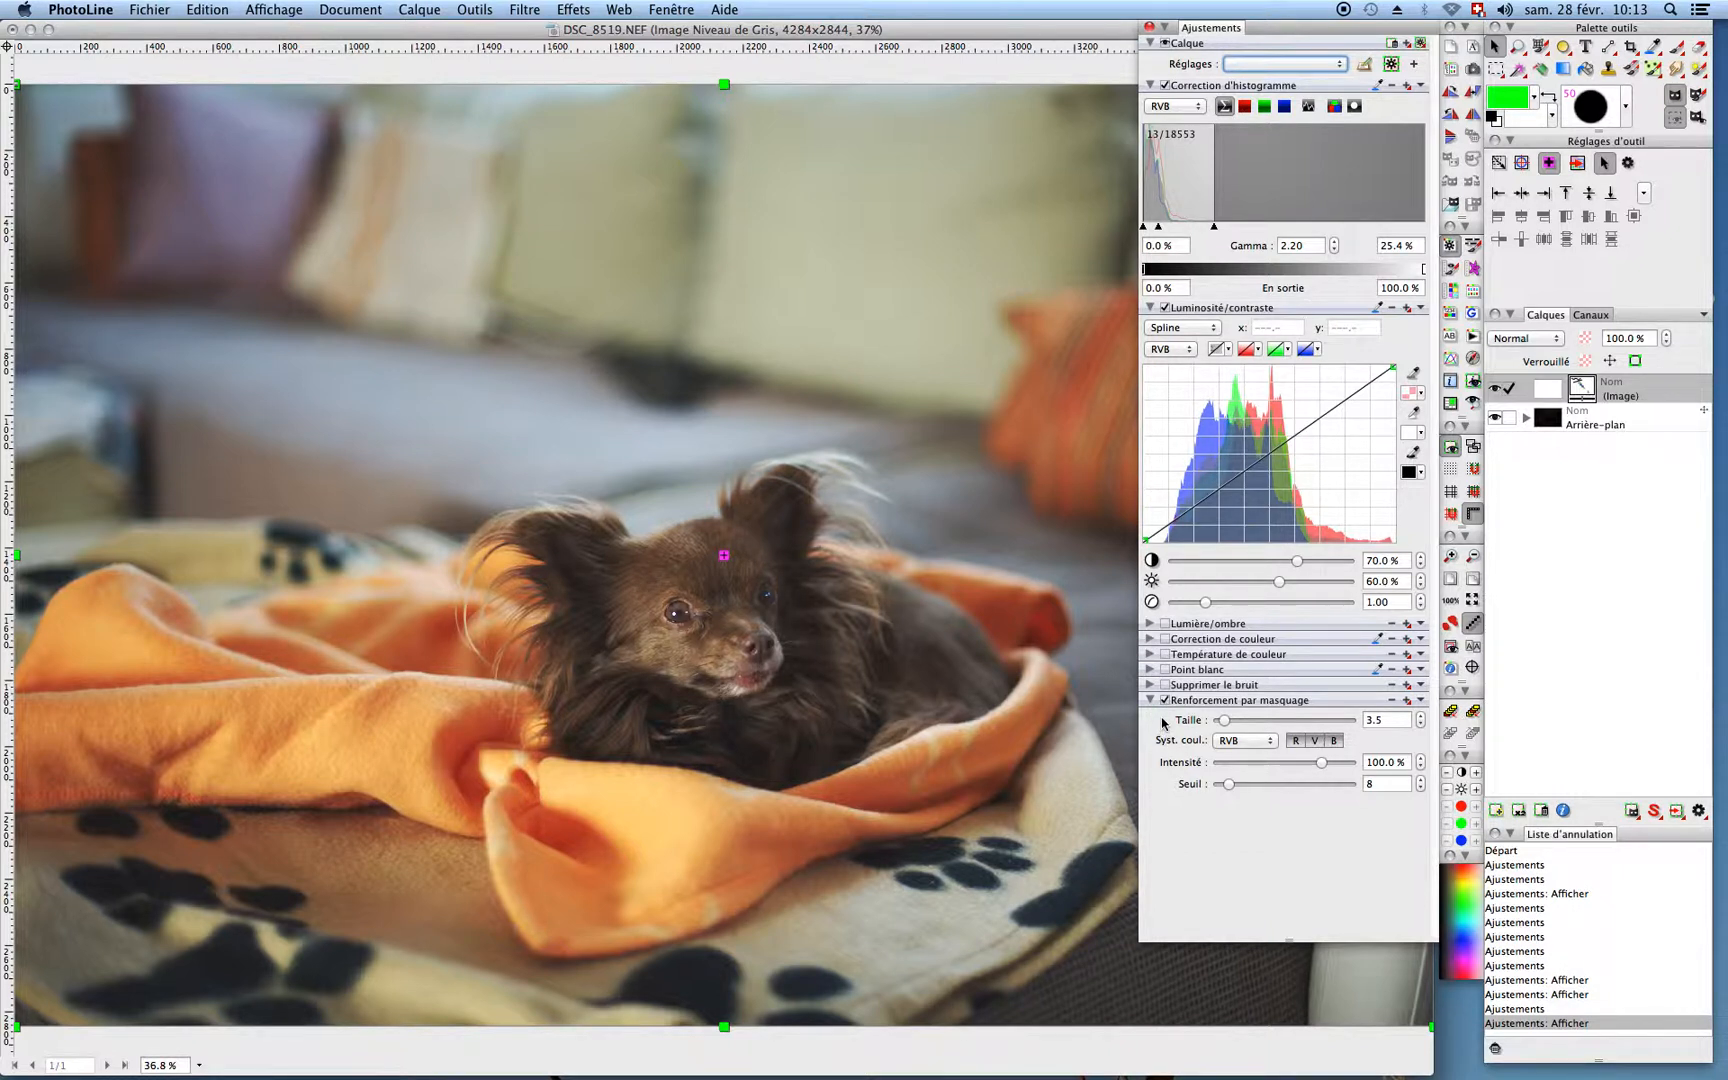
Step: Save the adjustment layer's current settings as a new preset named D700
{"action": "left_click", "coordinate": [1364, 66]}
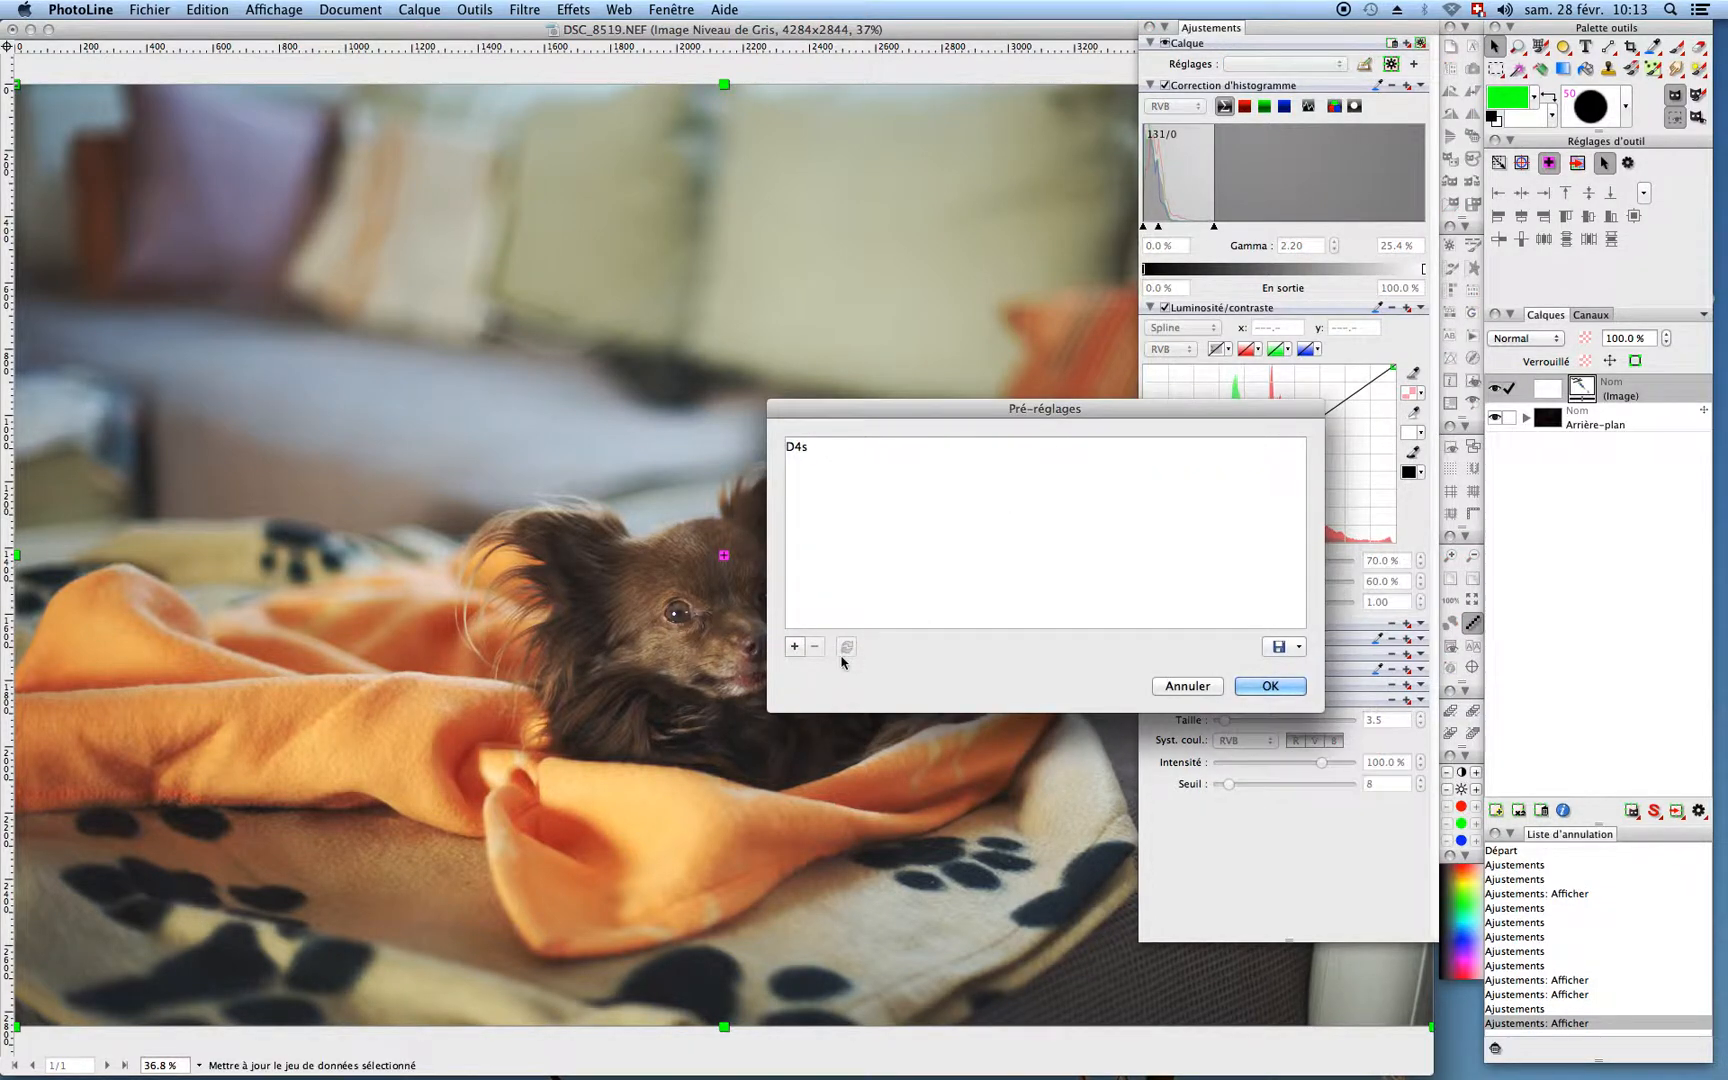
{"action": "left_click", "coordinate": [794, 647]}
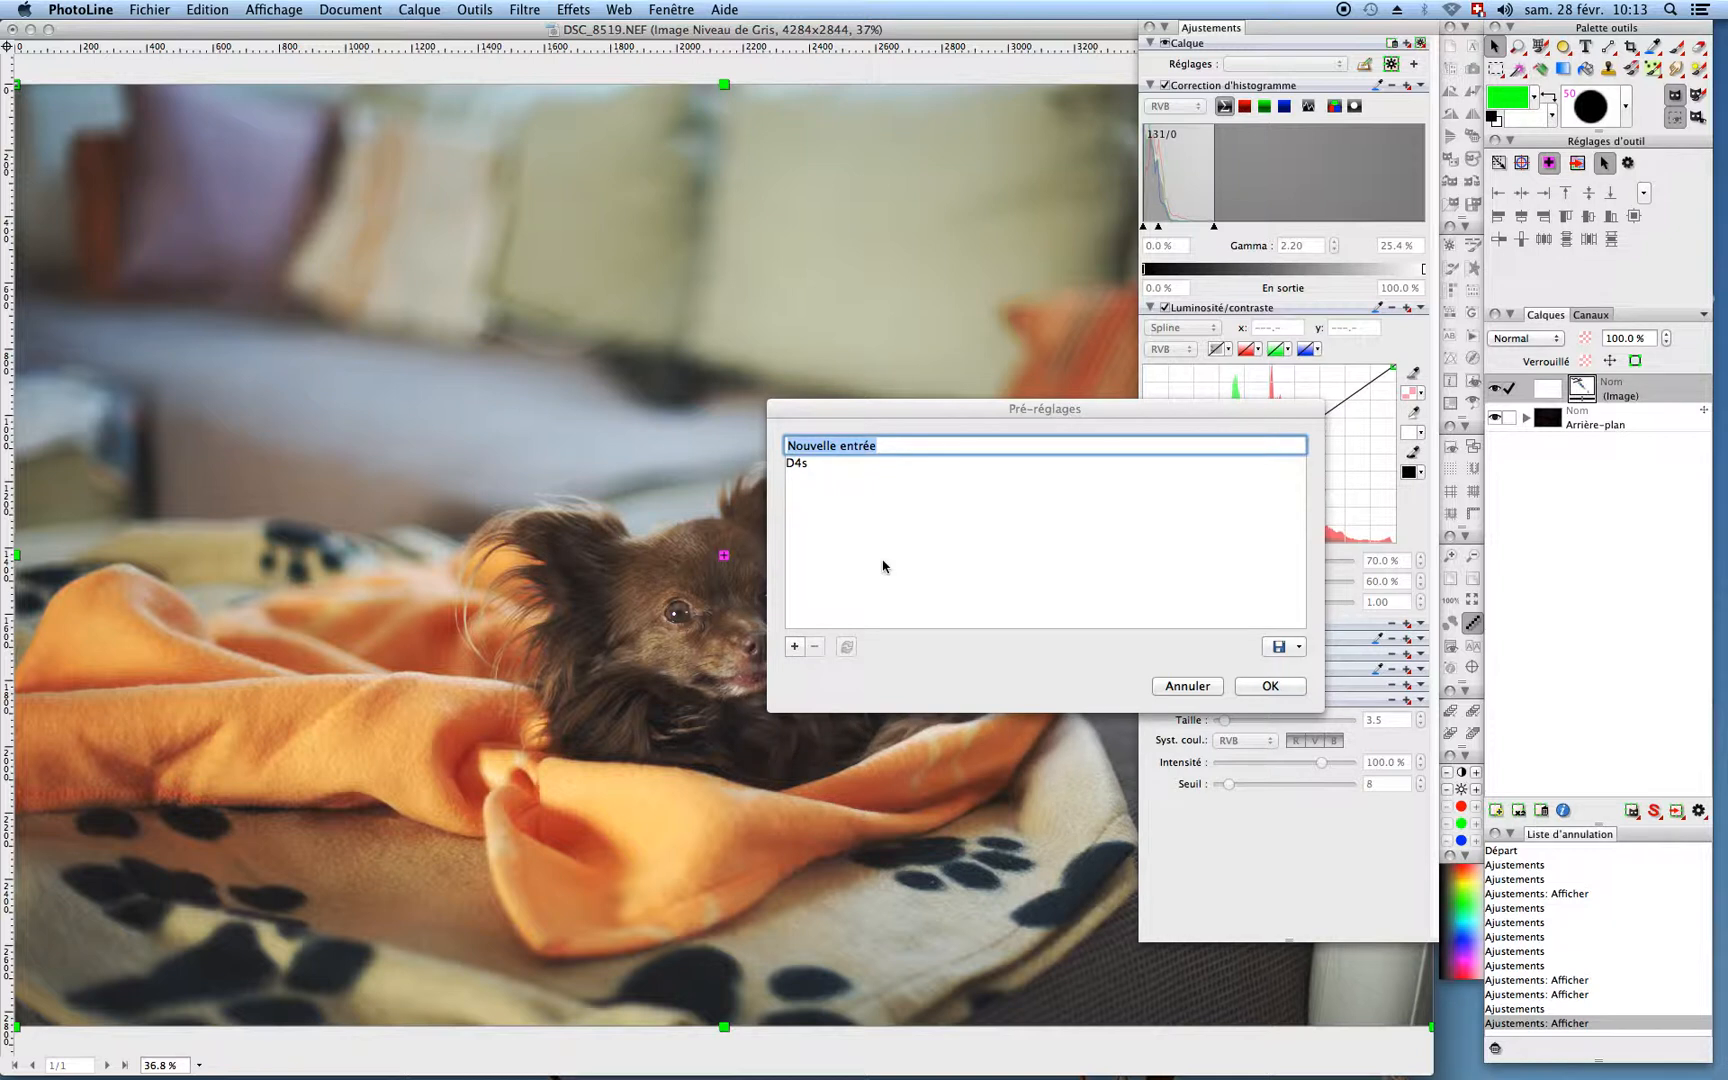
{"action": "type", "text": "D700"}
{"action": "left_click", "coordinate": [1270, 686]}
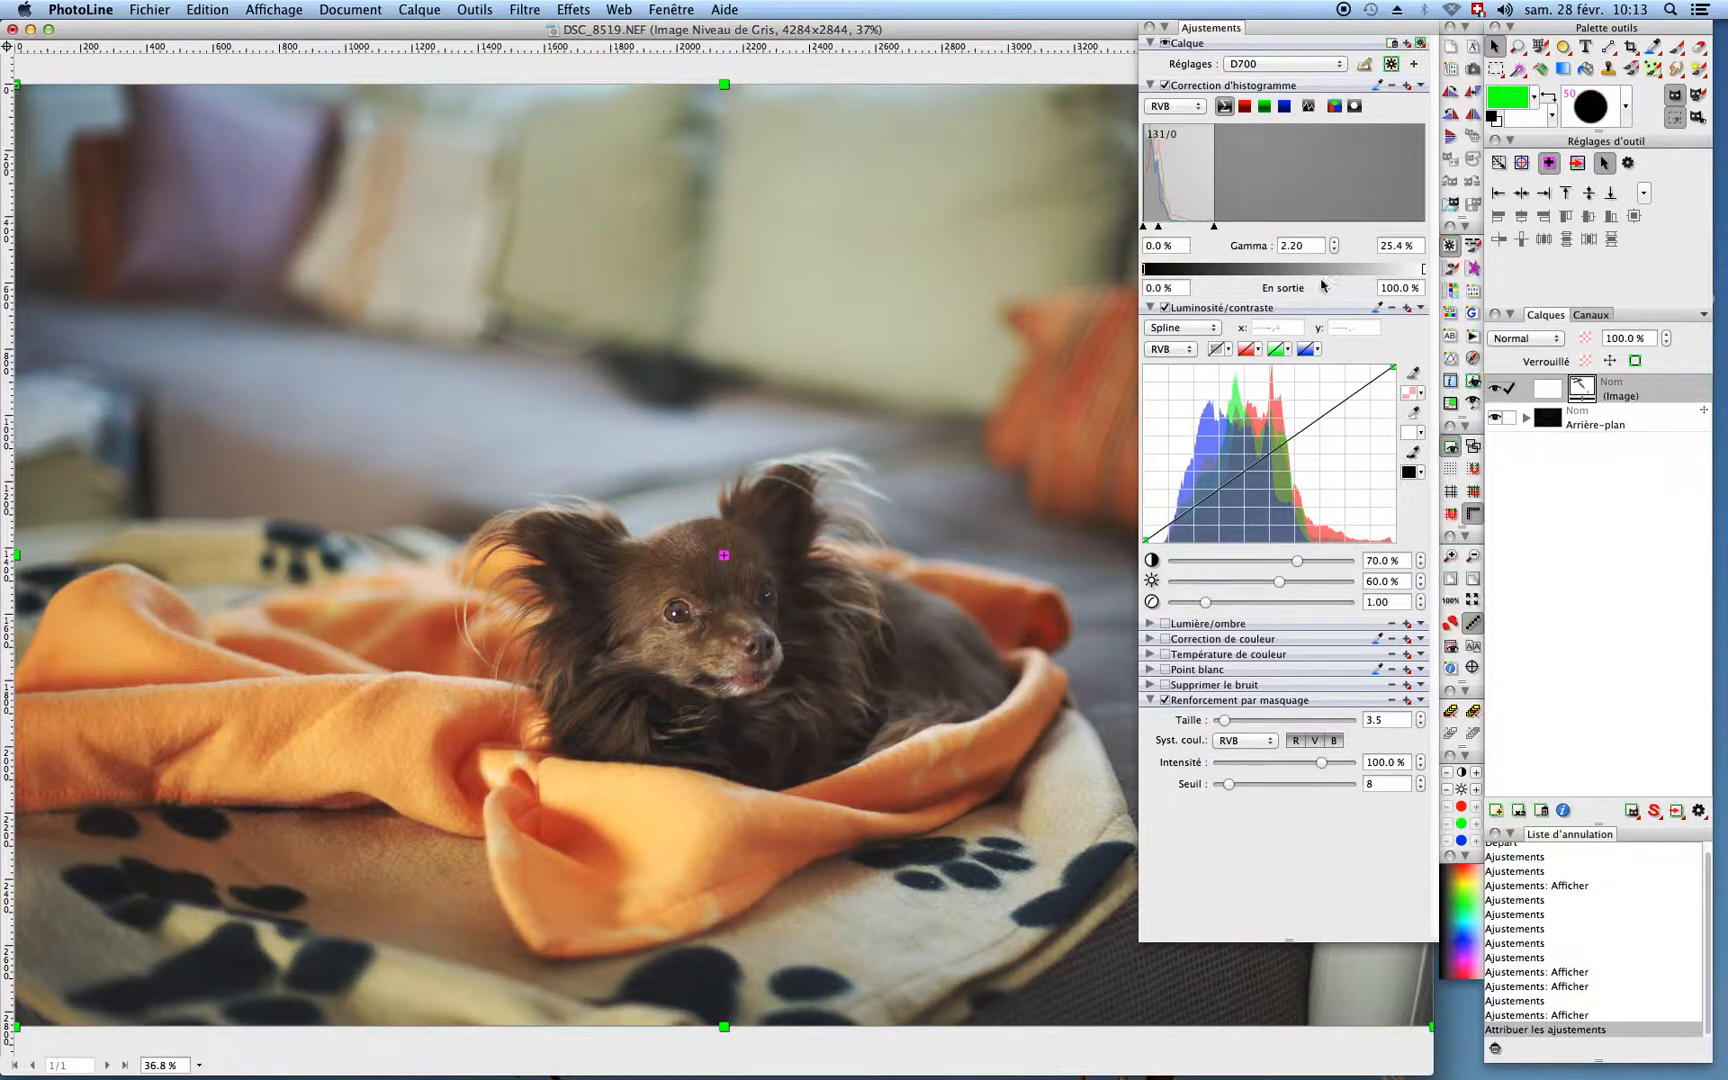
Step: Reset the histogram correction to its defaults, and bring back the saved corrections by applying the D700 preset
{"action": "left_click", "coordinate": [1343, 68]}
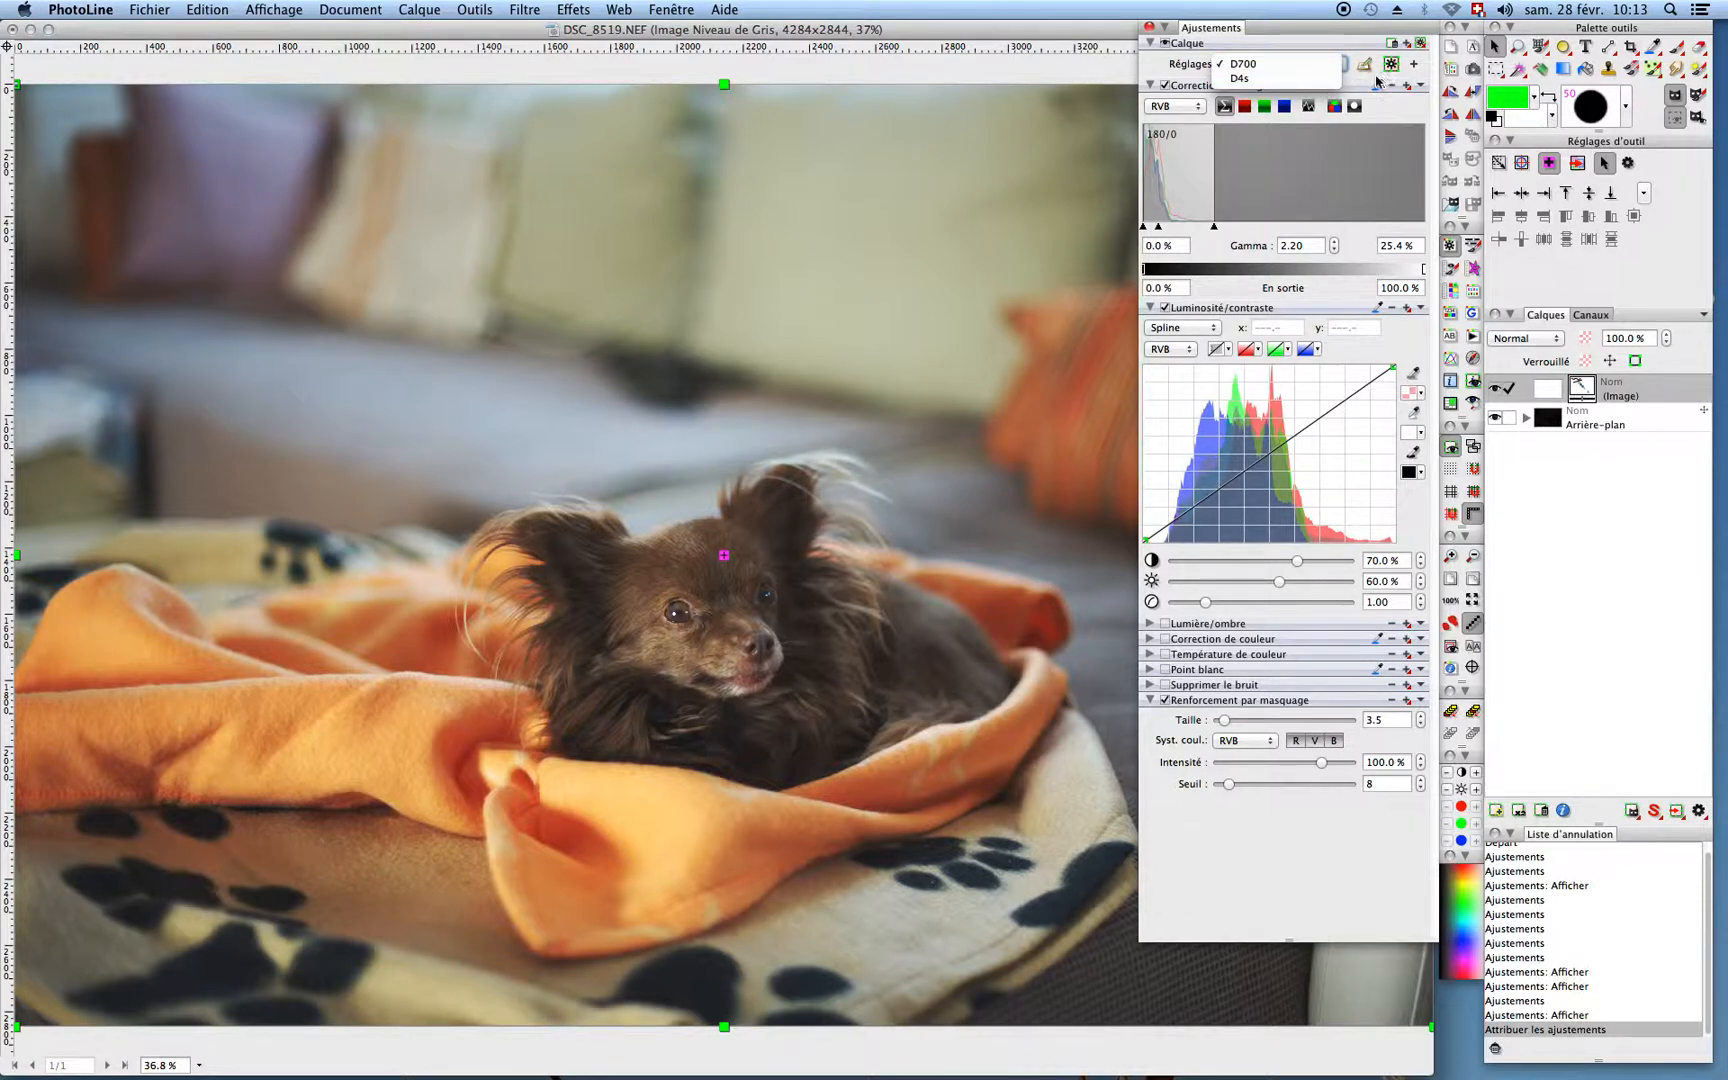
{"action": "left_click", "coordinate": [1361, 87]}
{"action": "left_click", "coordinate": [1421, 88]}
{"action": "left_click", "coordinate": [1432, 106]}
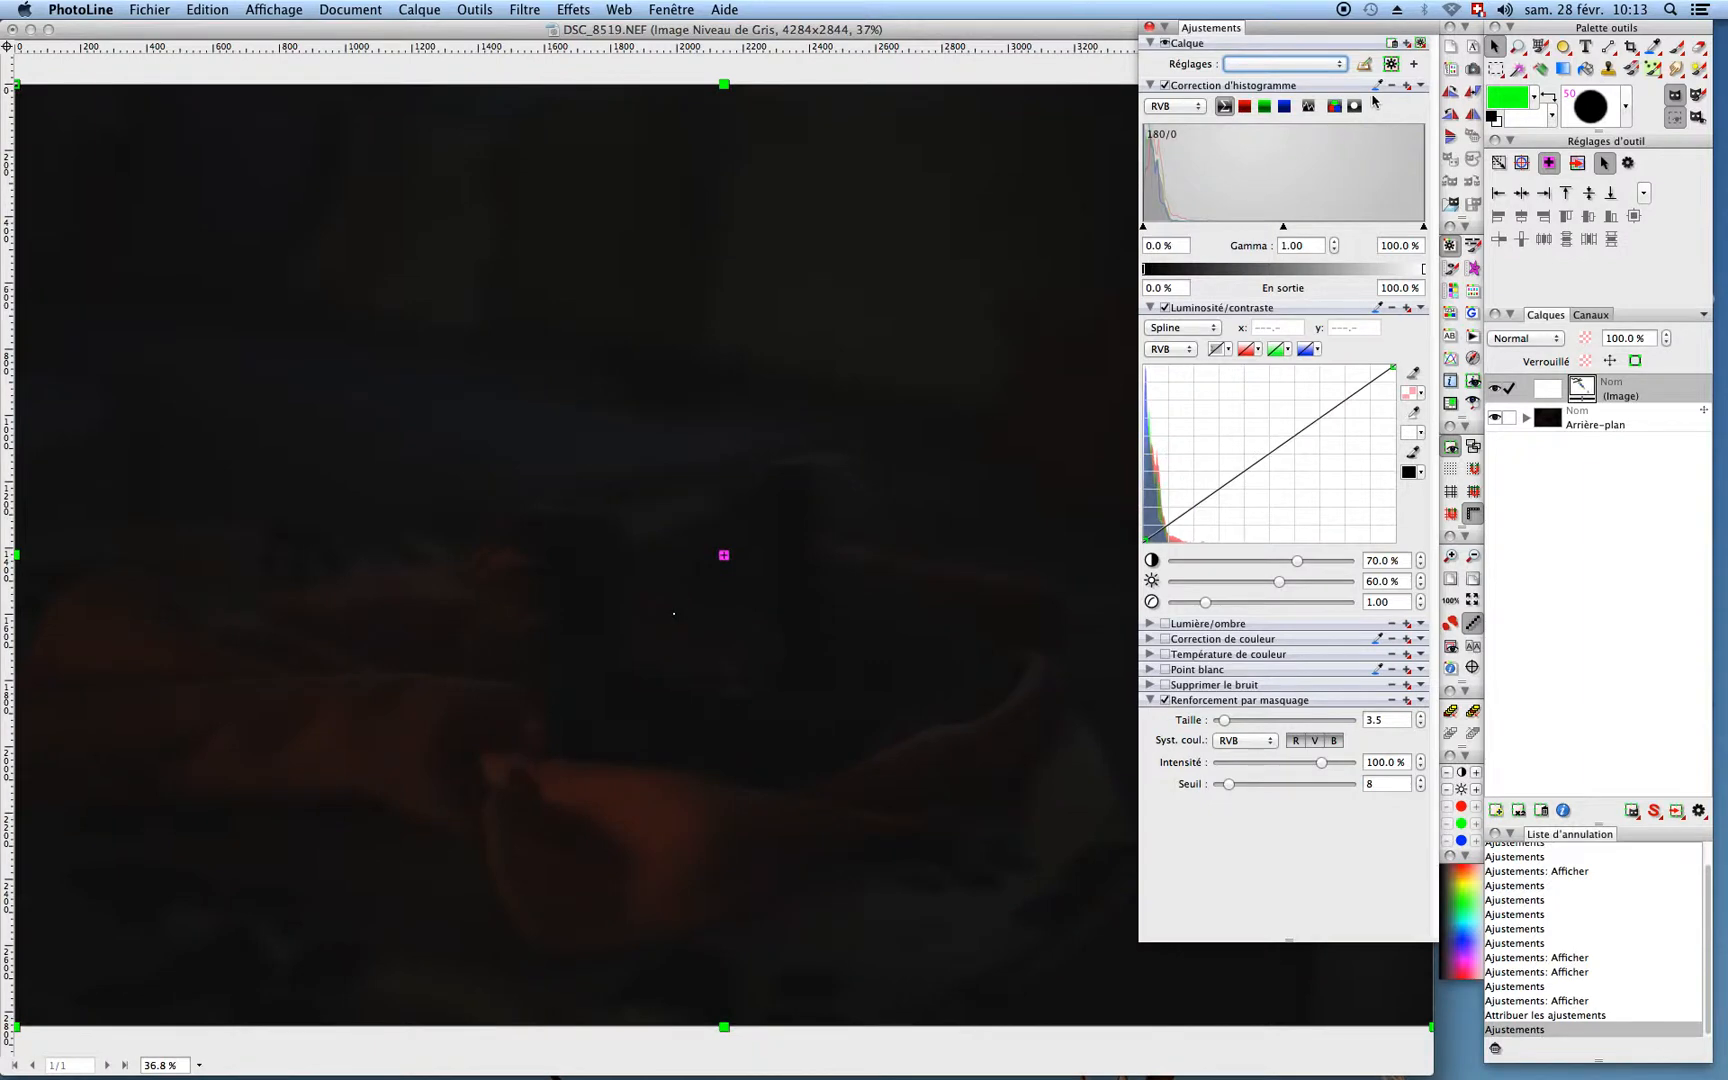
{"action": "left_click", "coordinate": [1338, 66]}
{"action": "left_click", "coordinate": [1302, 65]}
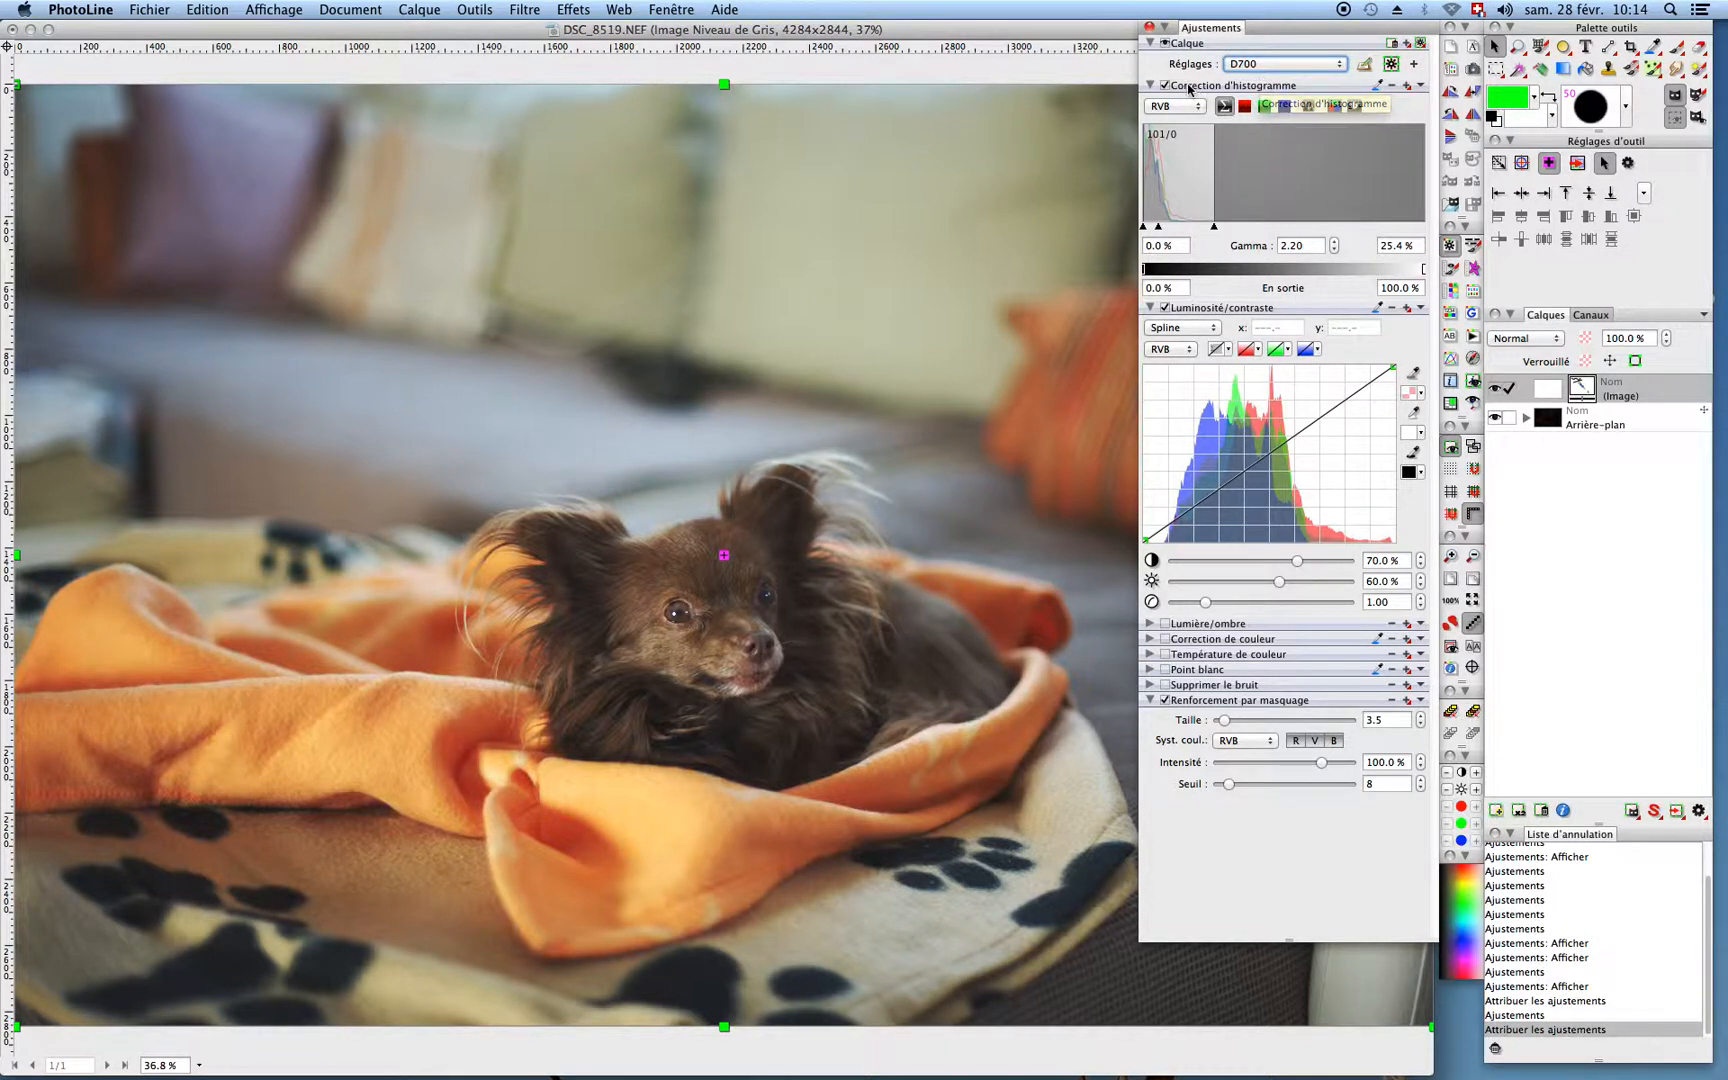
Step: Close the Ajustements panel, reopening it once to check that the layer's corrections remain editable
{"action": "left_click", "coordinate": [1150, 28]}
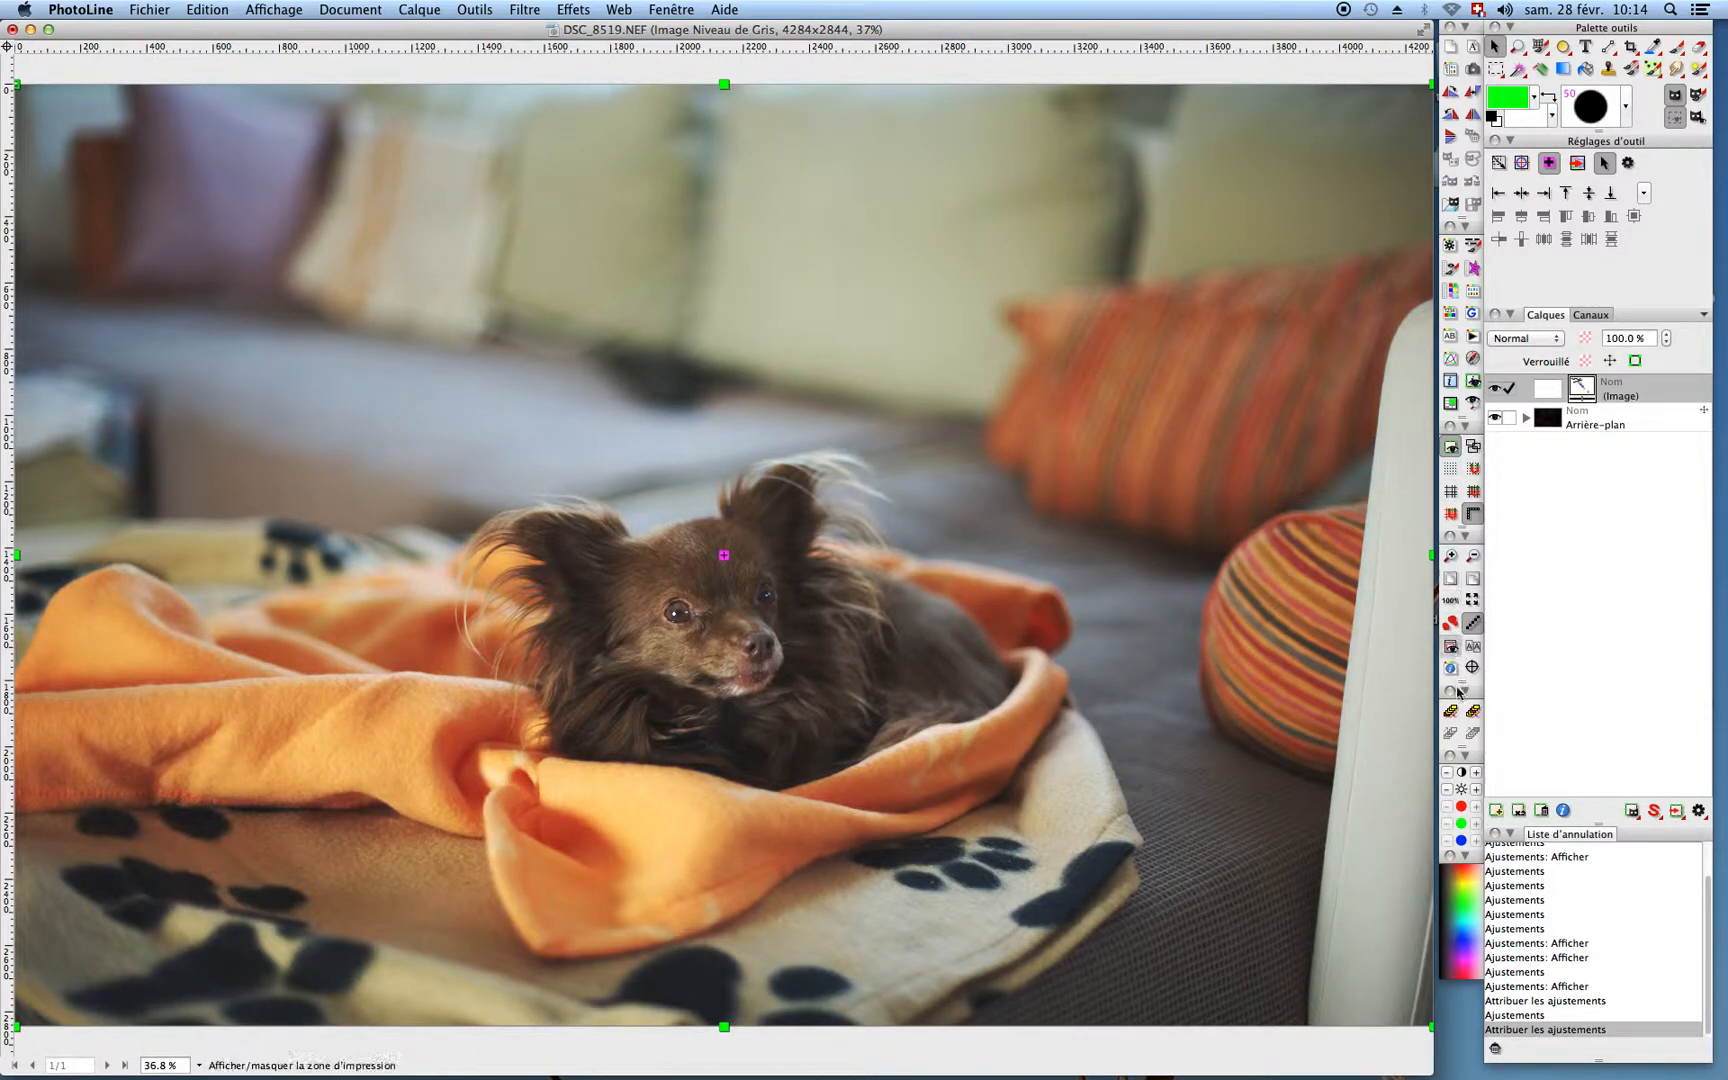
{"action": "left_click", "coordinate": [1452, 246]}
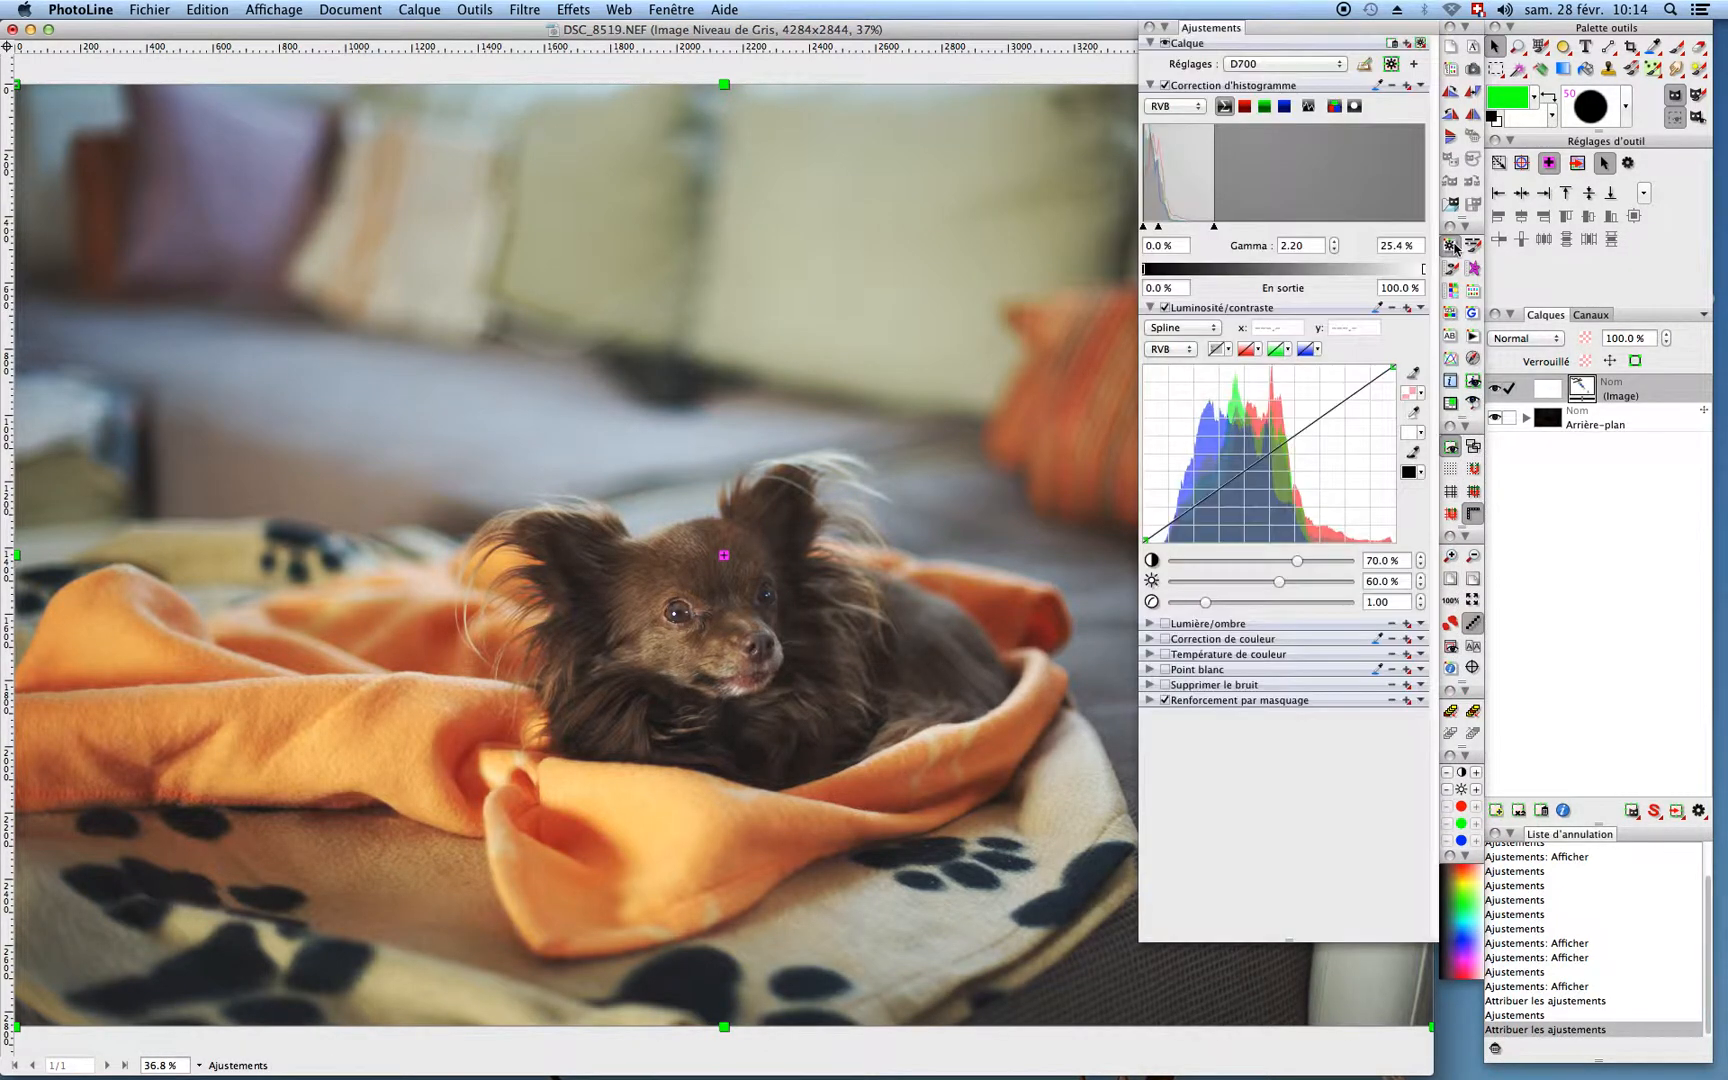
{"action": "left_click", "coordinate": [1454, 248]}
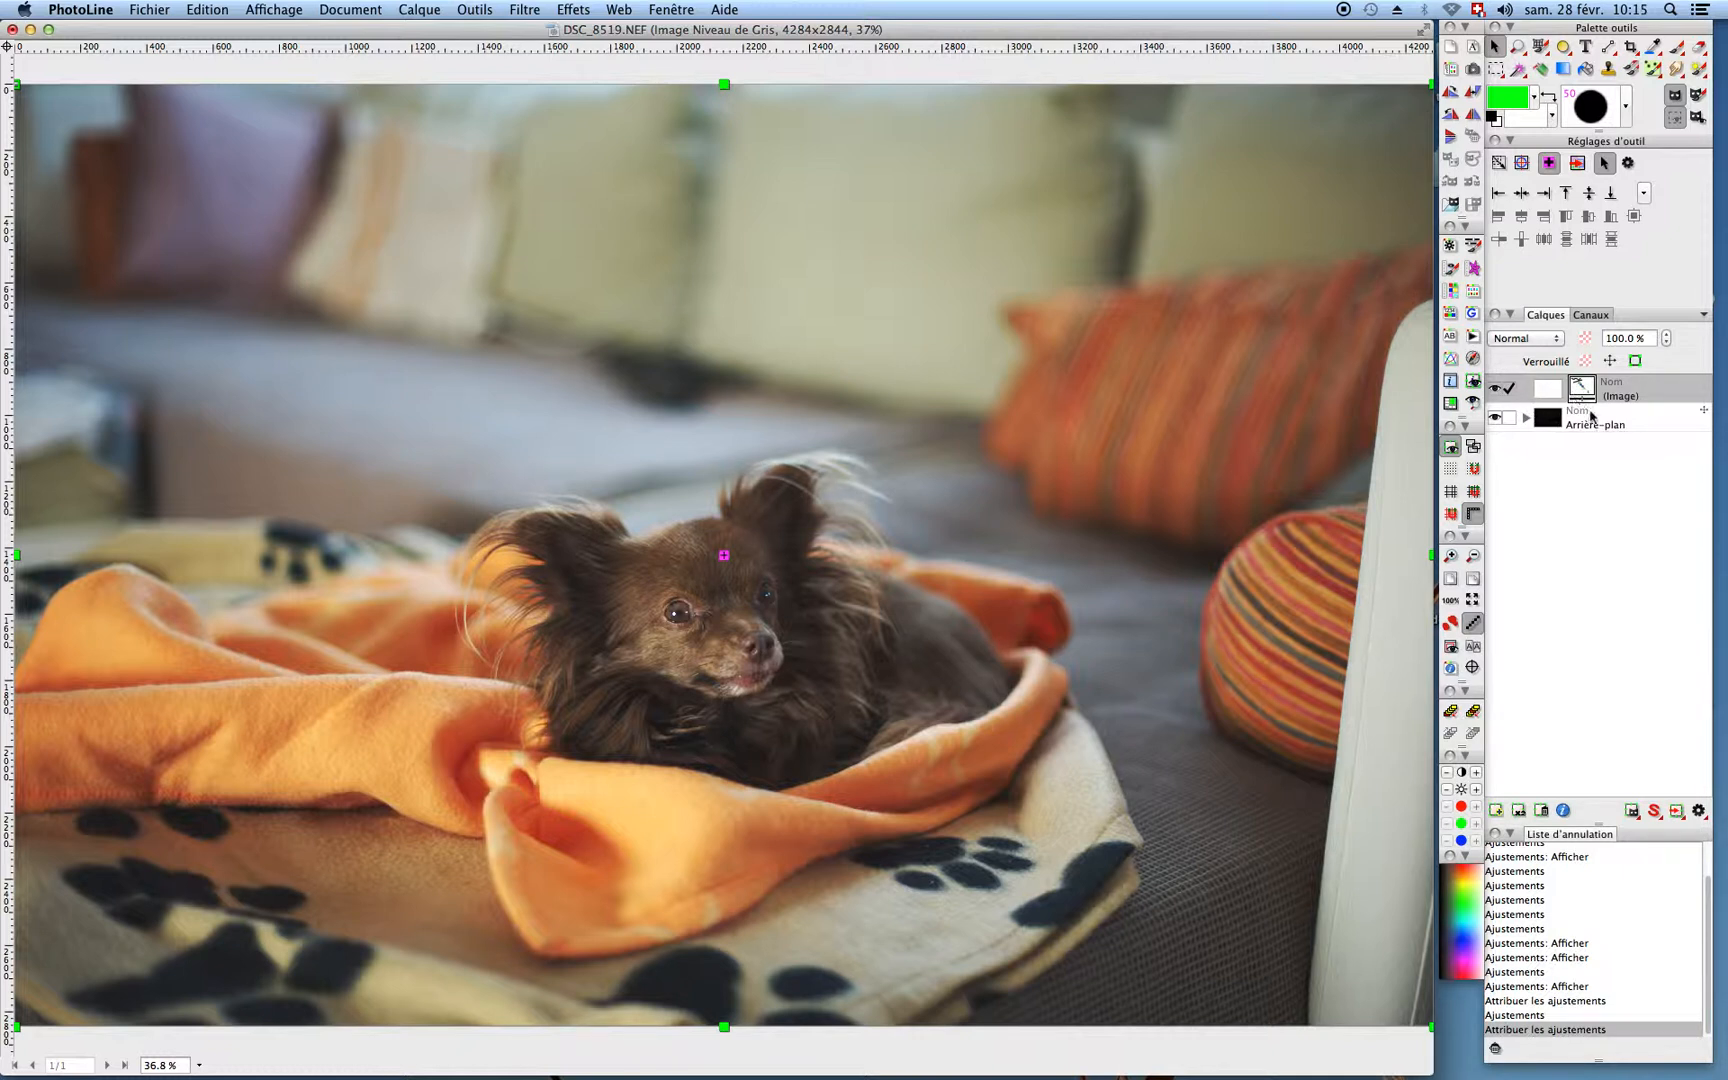
Step: Flatten the adjustment layer and the photo into the background layer with Réduire au calque d'arrière-plan
{"action": "right_click", "coordinate": [1545, 449]}
{"action": "left_click", "coordinate": [1536, 455]}
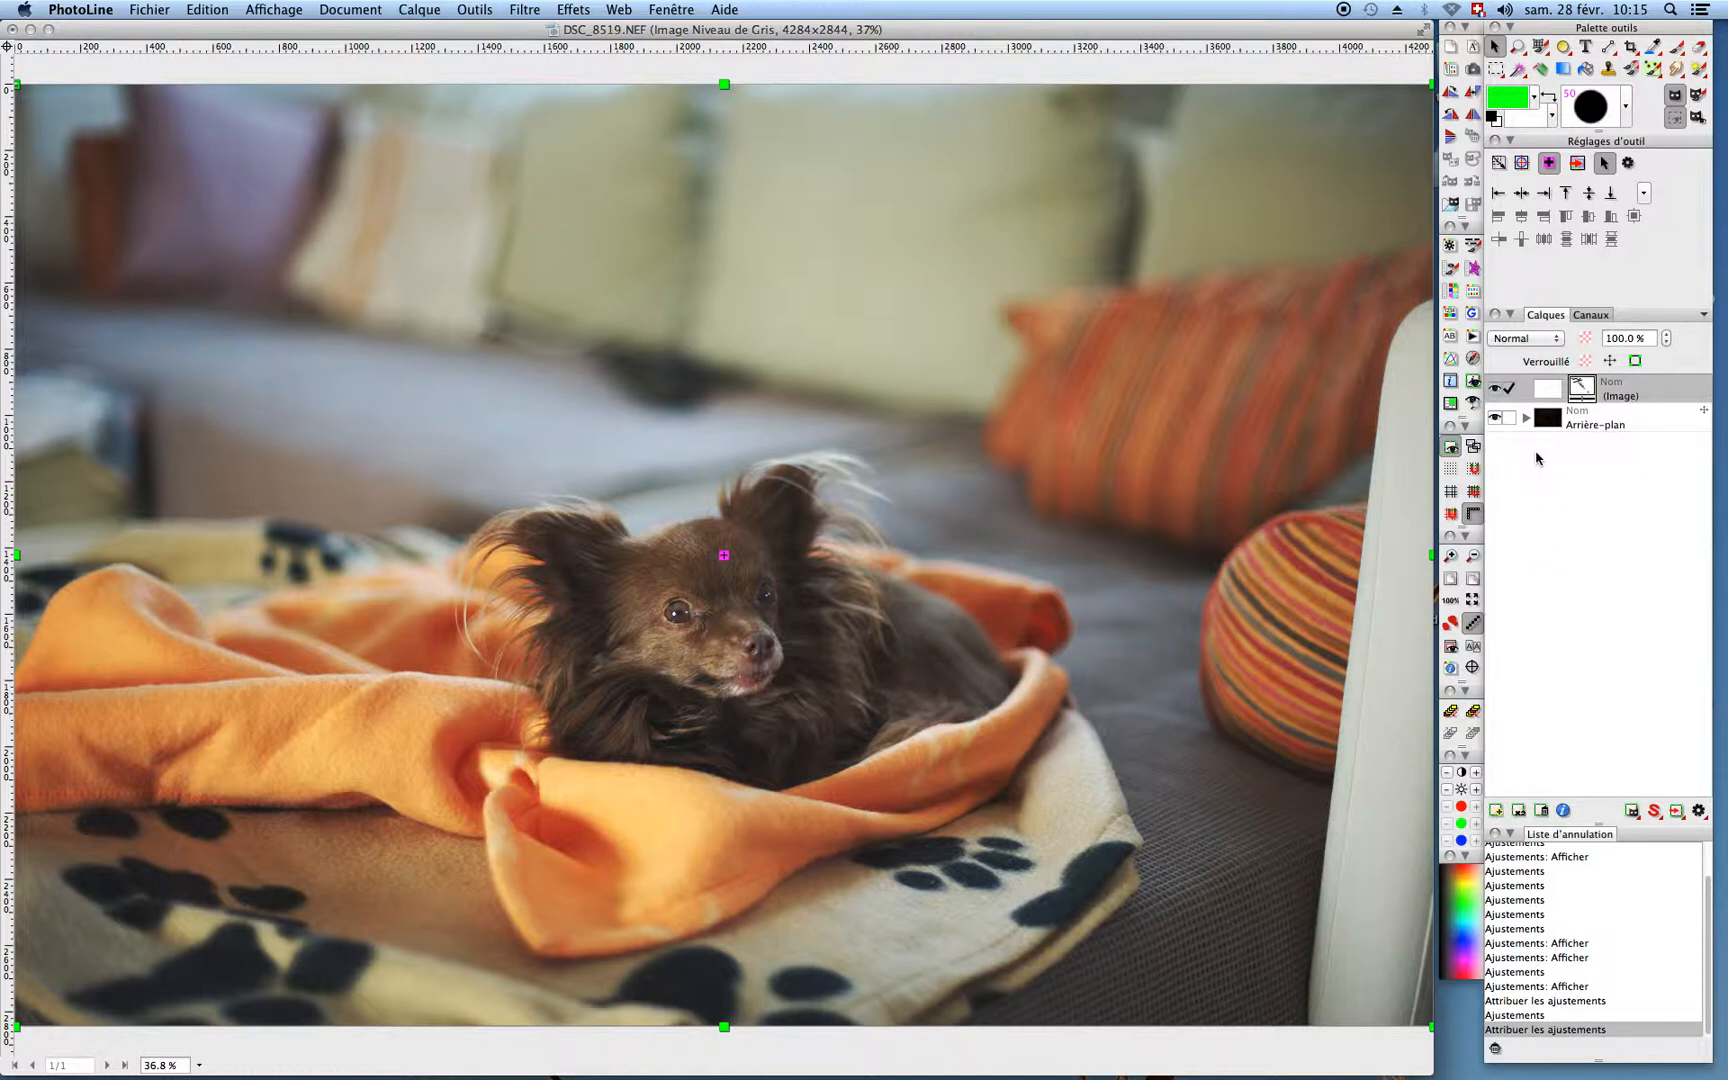
{"action": "right_click", "coordinate": [1628, 395]}
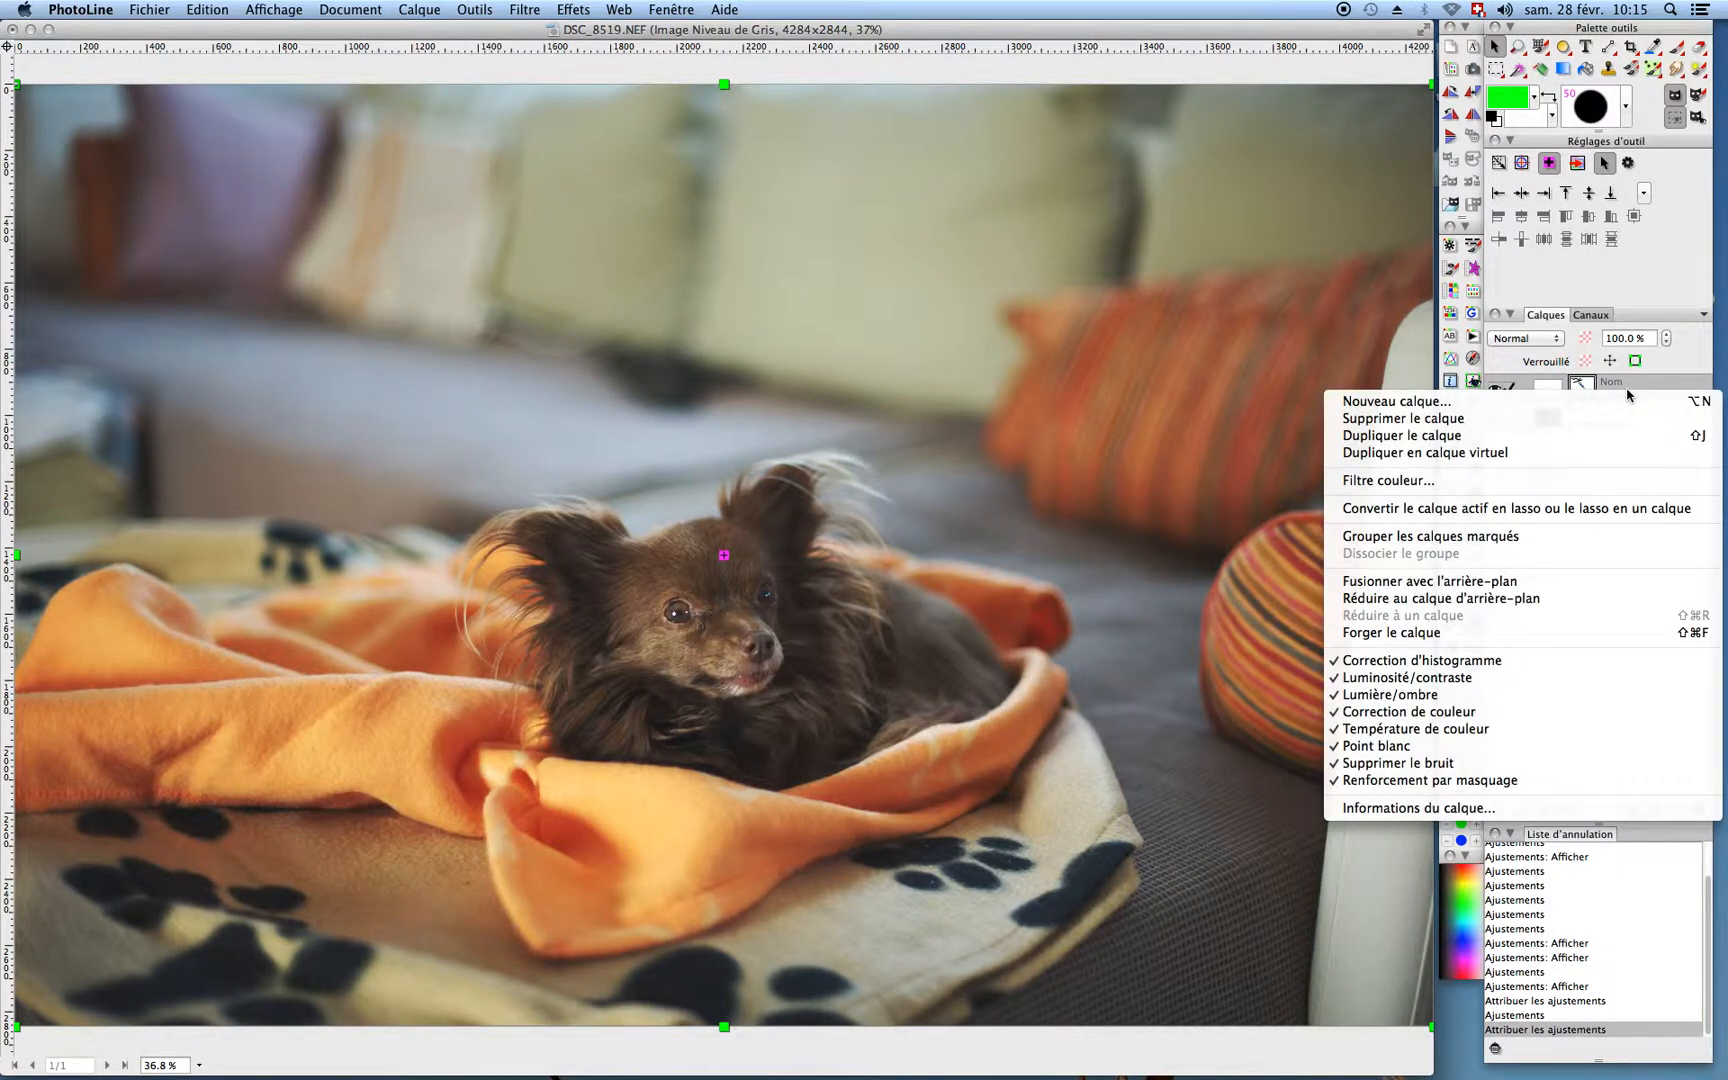
{"action": "left_click", "coordinate": [1420, 599]}
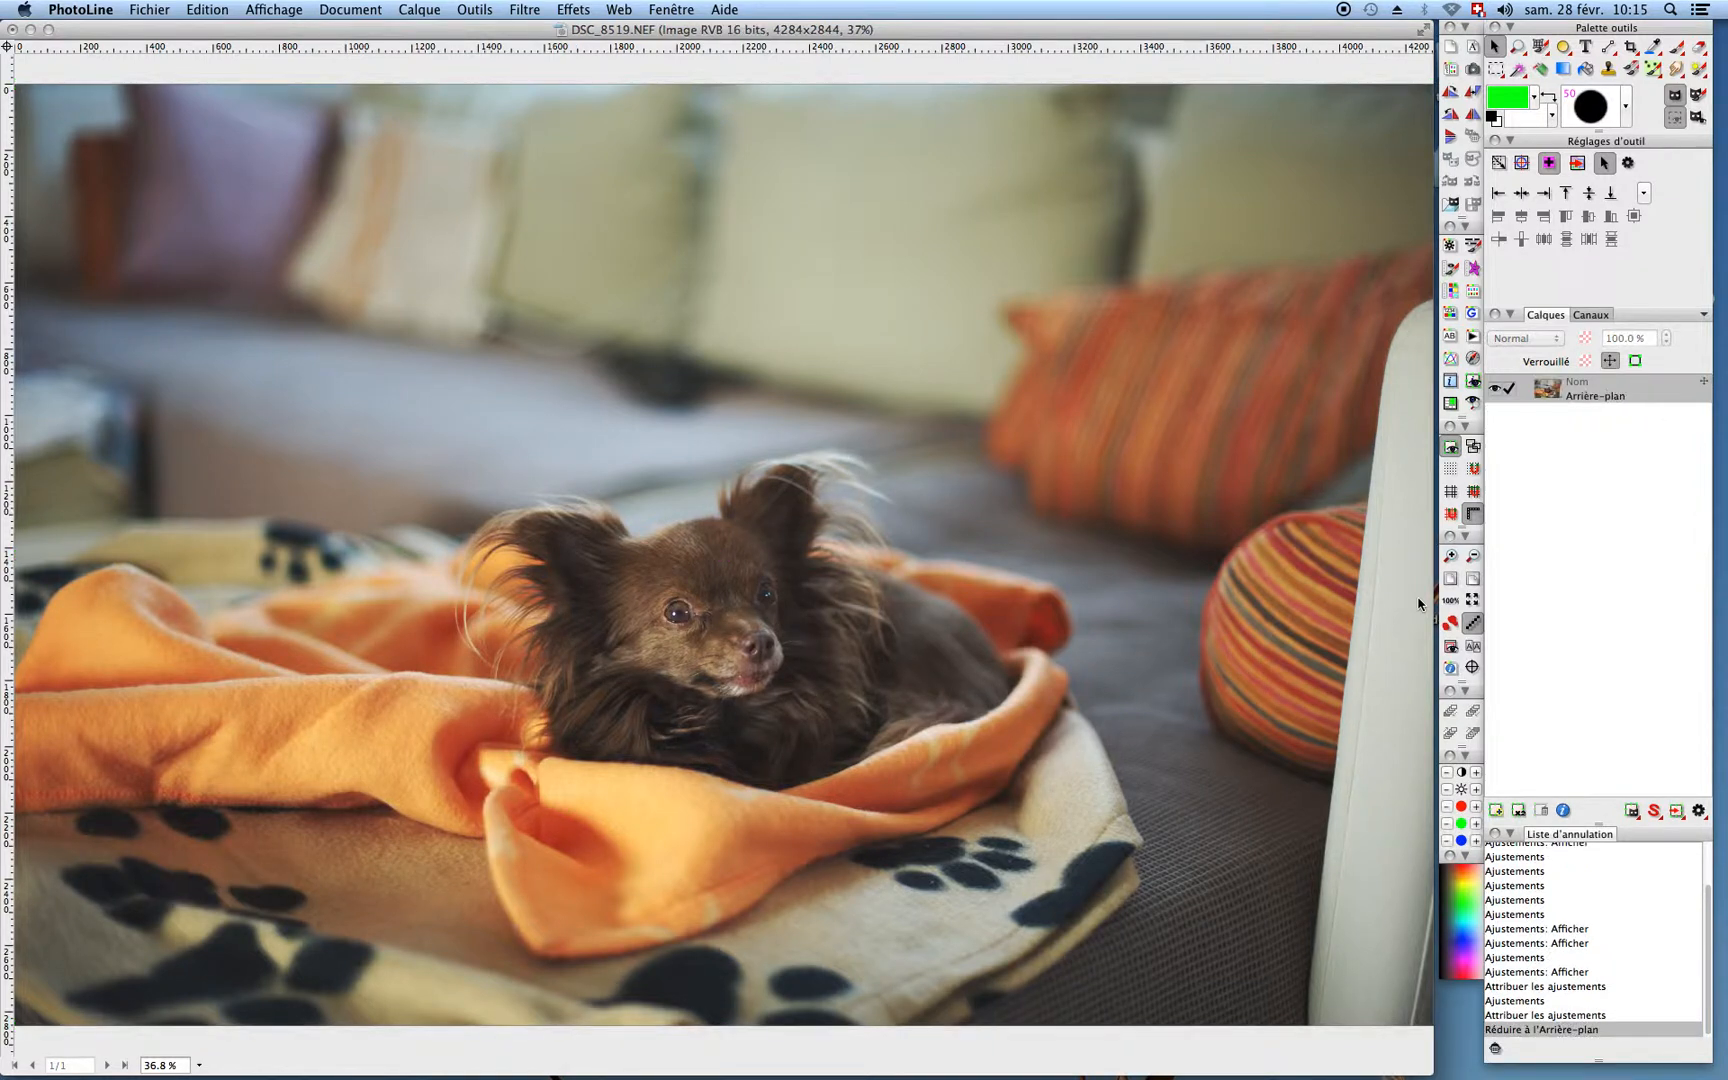
Step: Copy the flattened photo and create a new DIN A4 landscape document of 3508 × 2480 px
{"action": "right_click", "coordinate": [676, 437]}
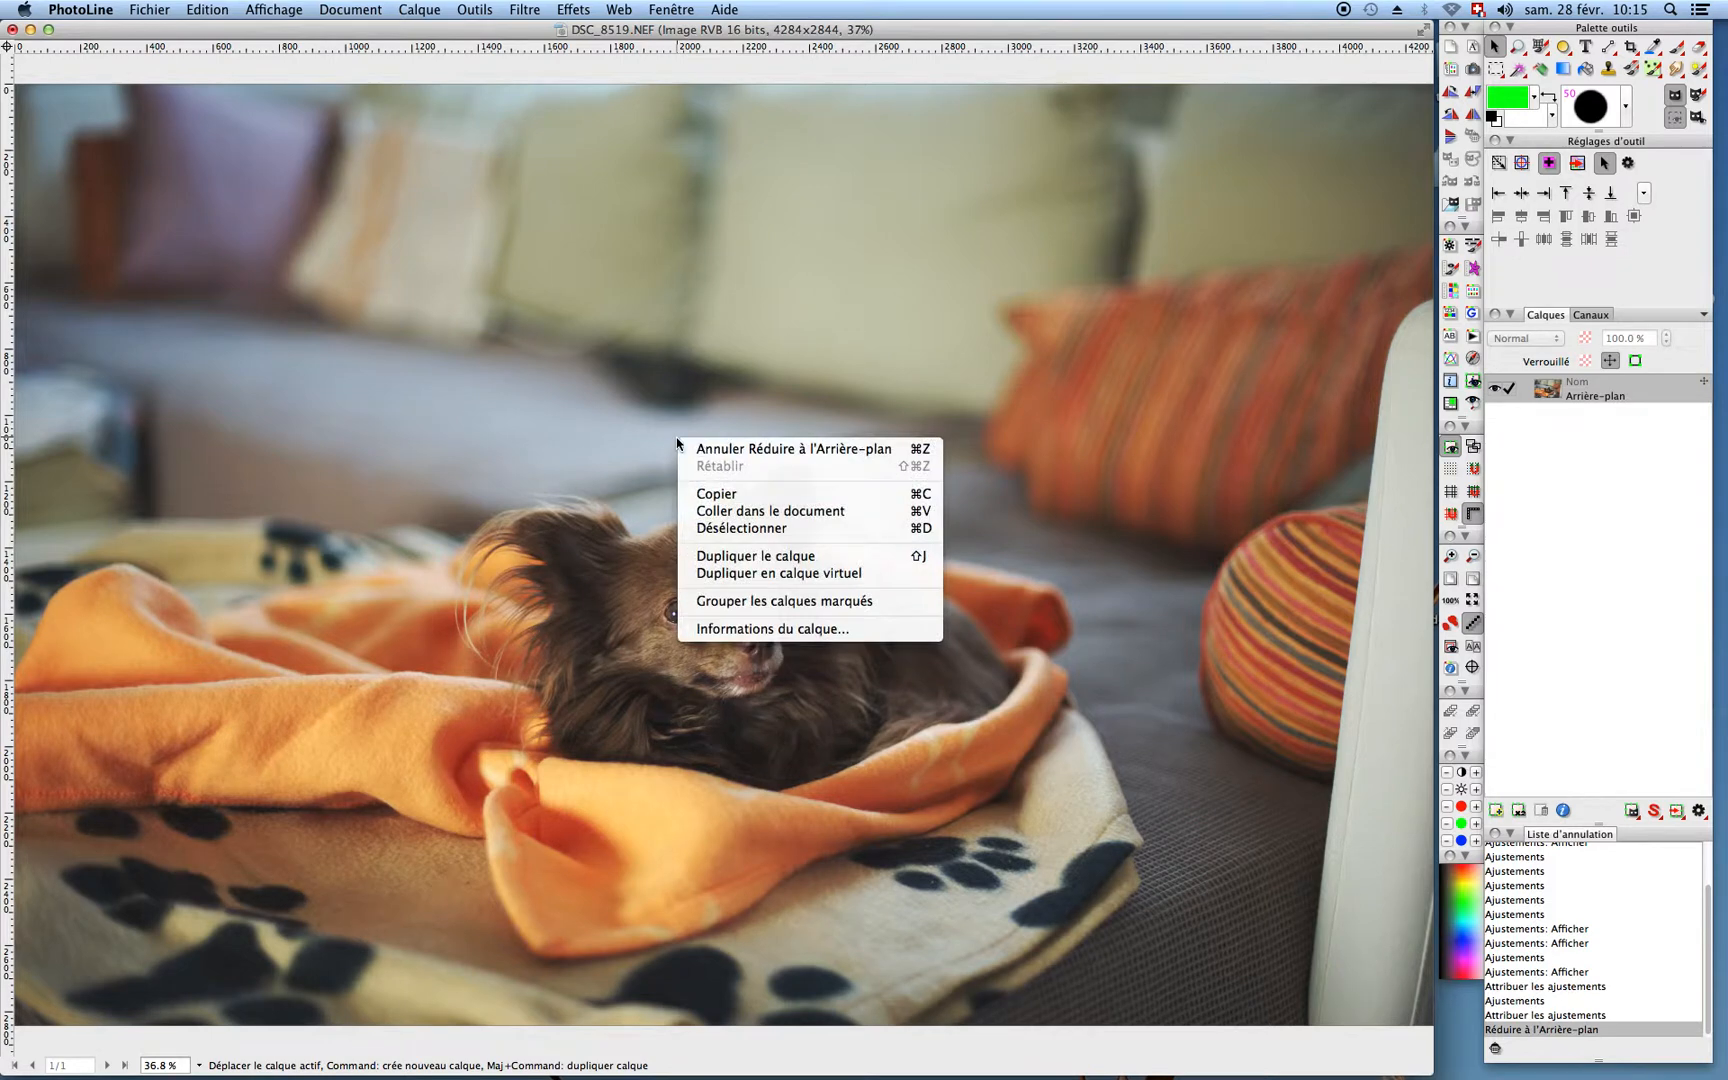
{"action": "left_click", "coordinate": [723, 494]}
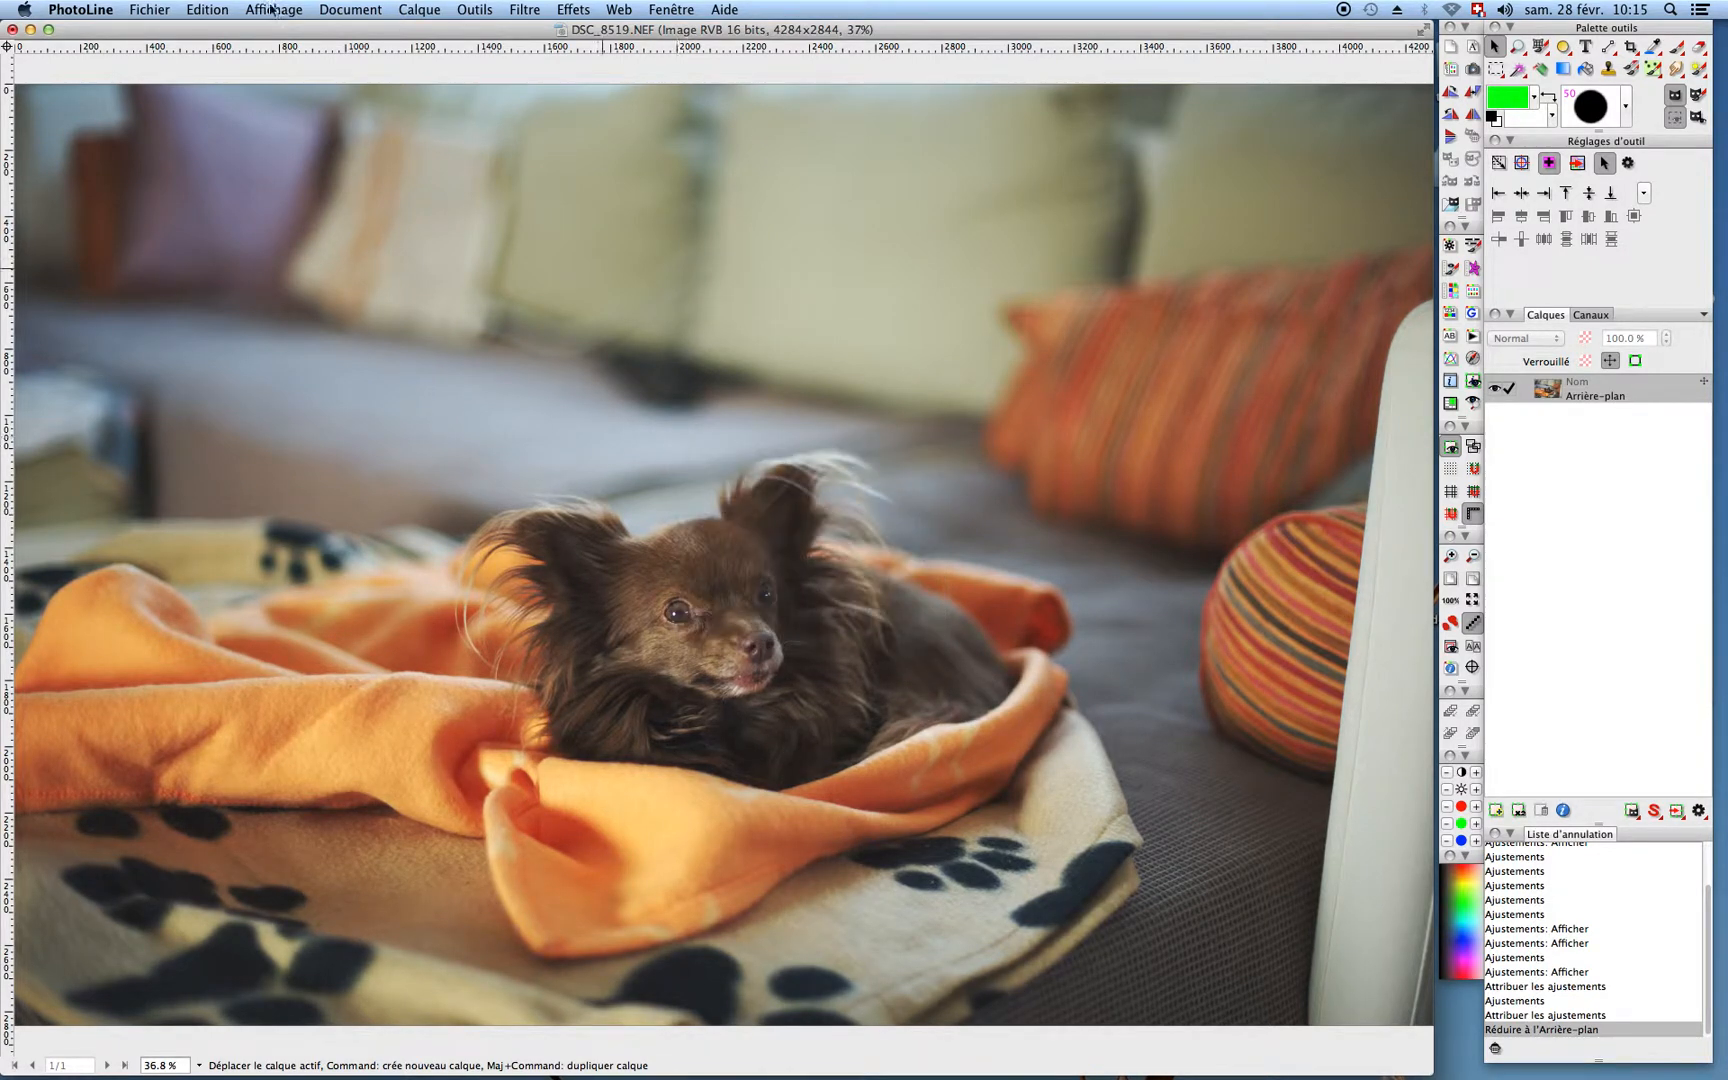
{"action": "left_click", "coordinate": [160, 12]}
{"action": "mouse_move", "coordinate": [162, 32]}
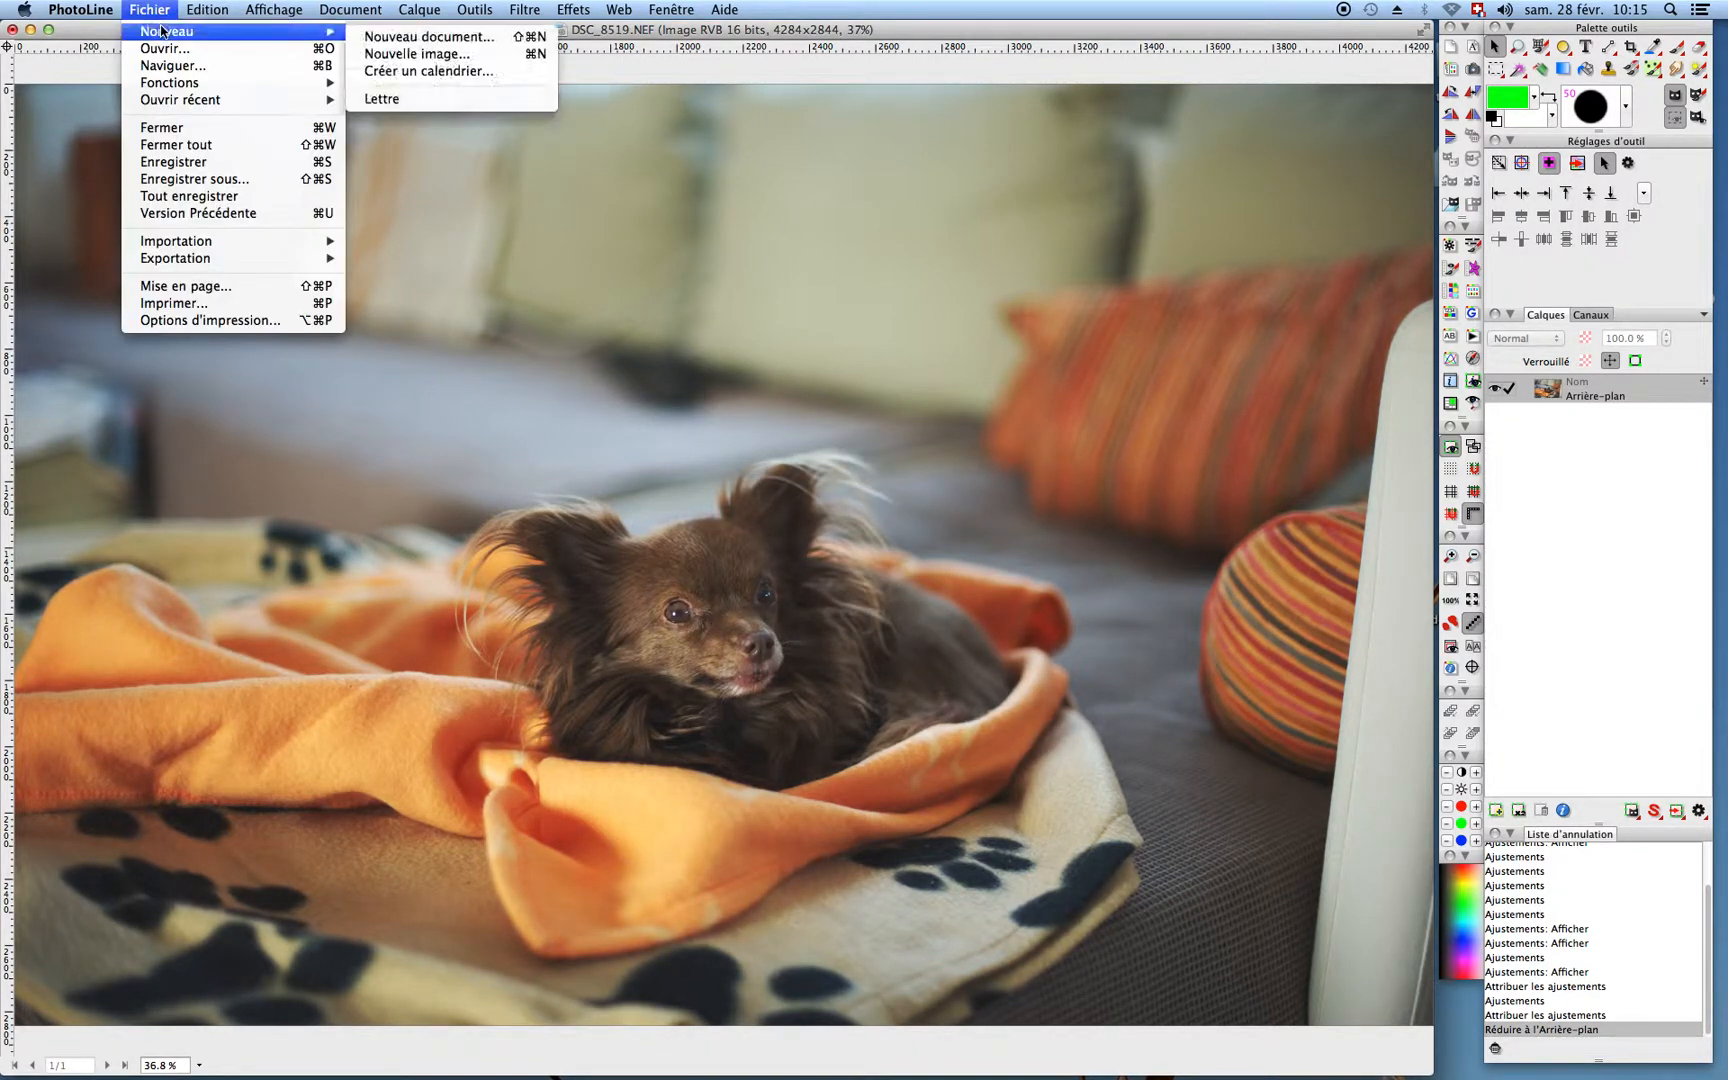
{"action": "left_click", "coordinate": [393, 40]}
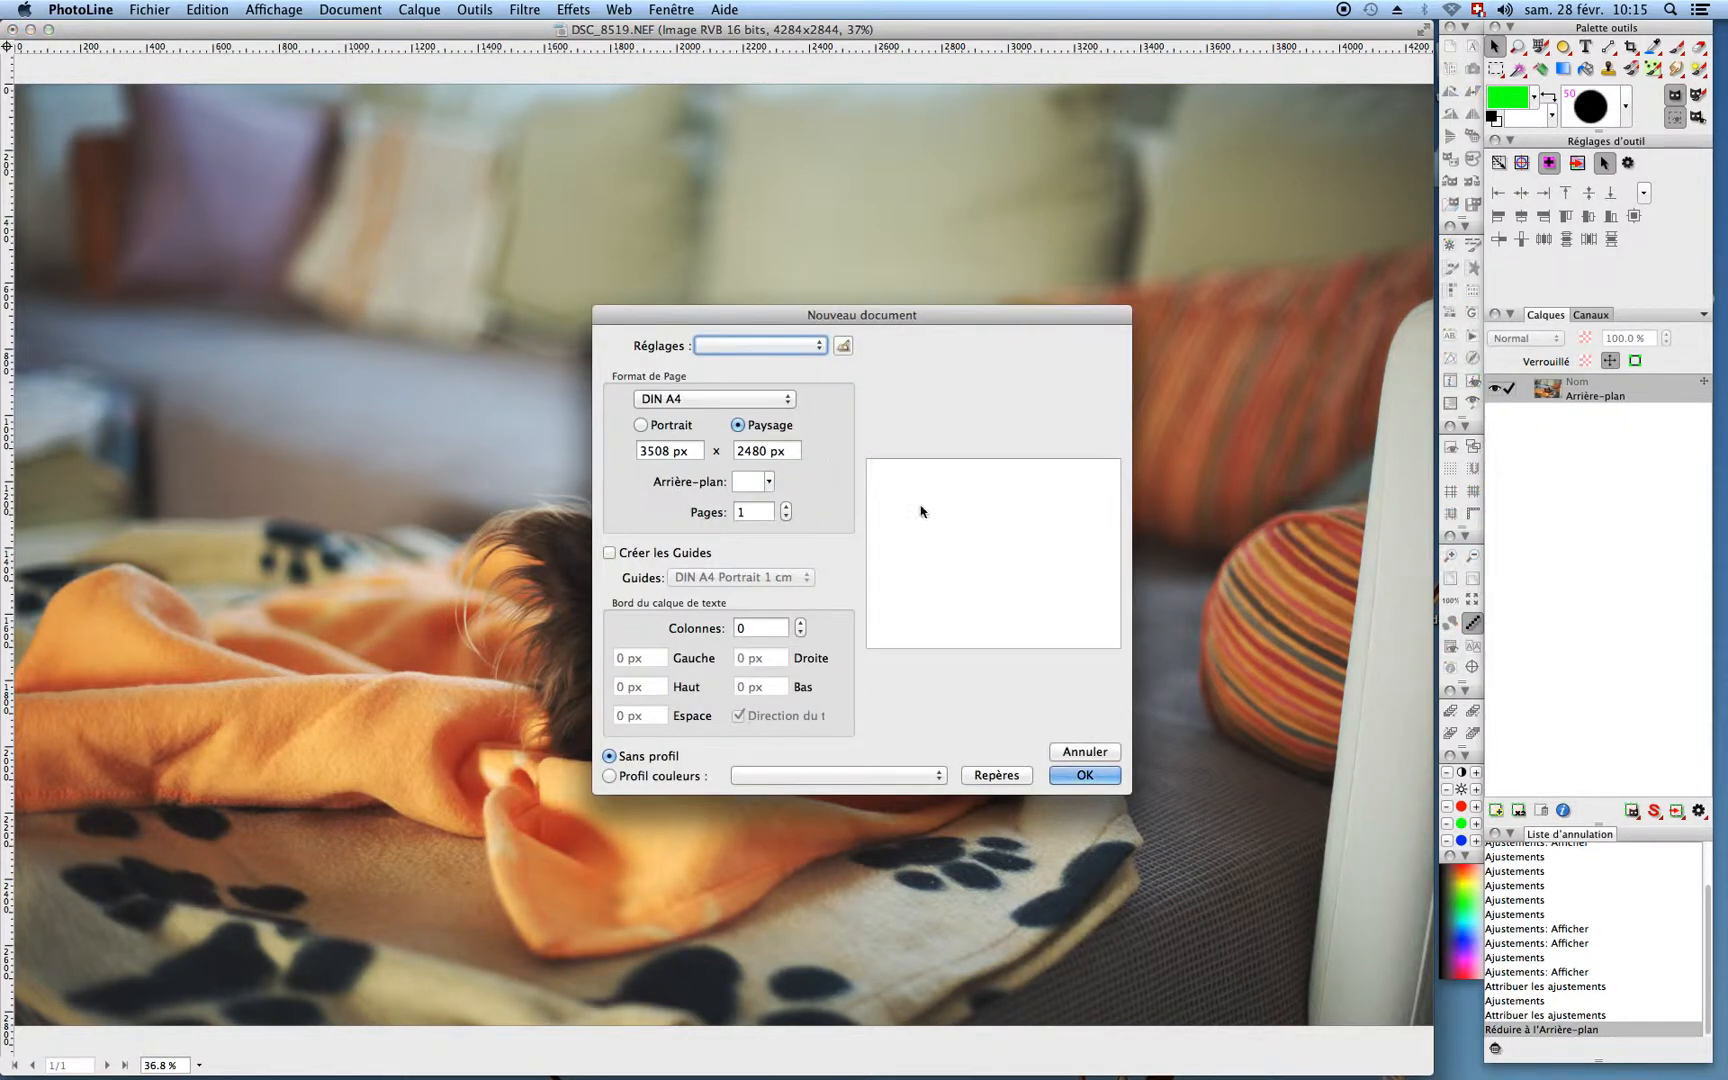
{"action": "left_click", "coordinate": [1085, 776]}
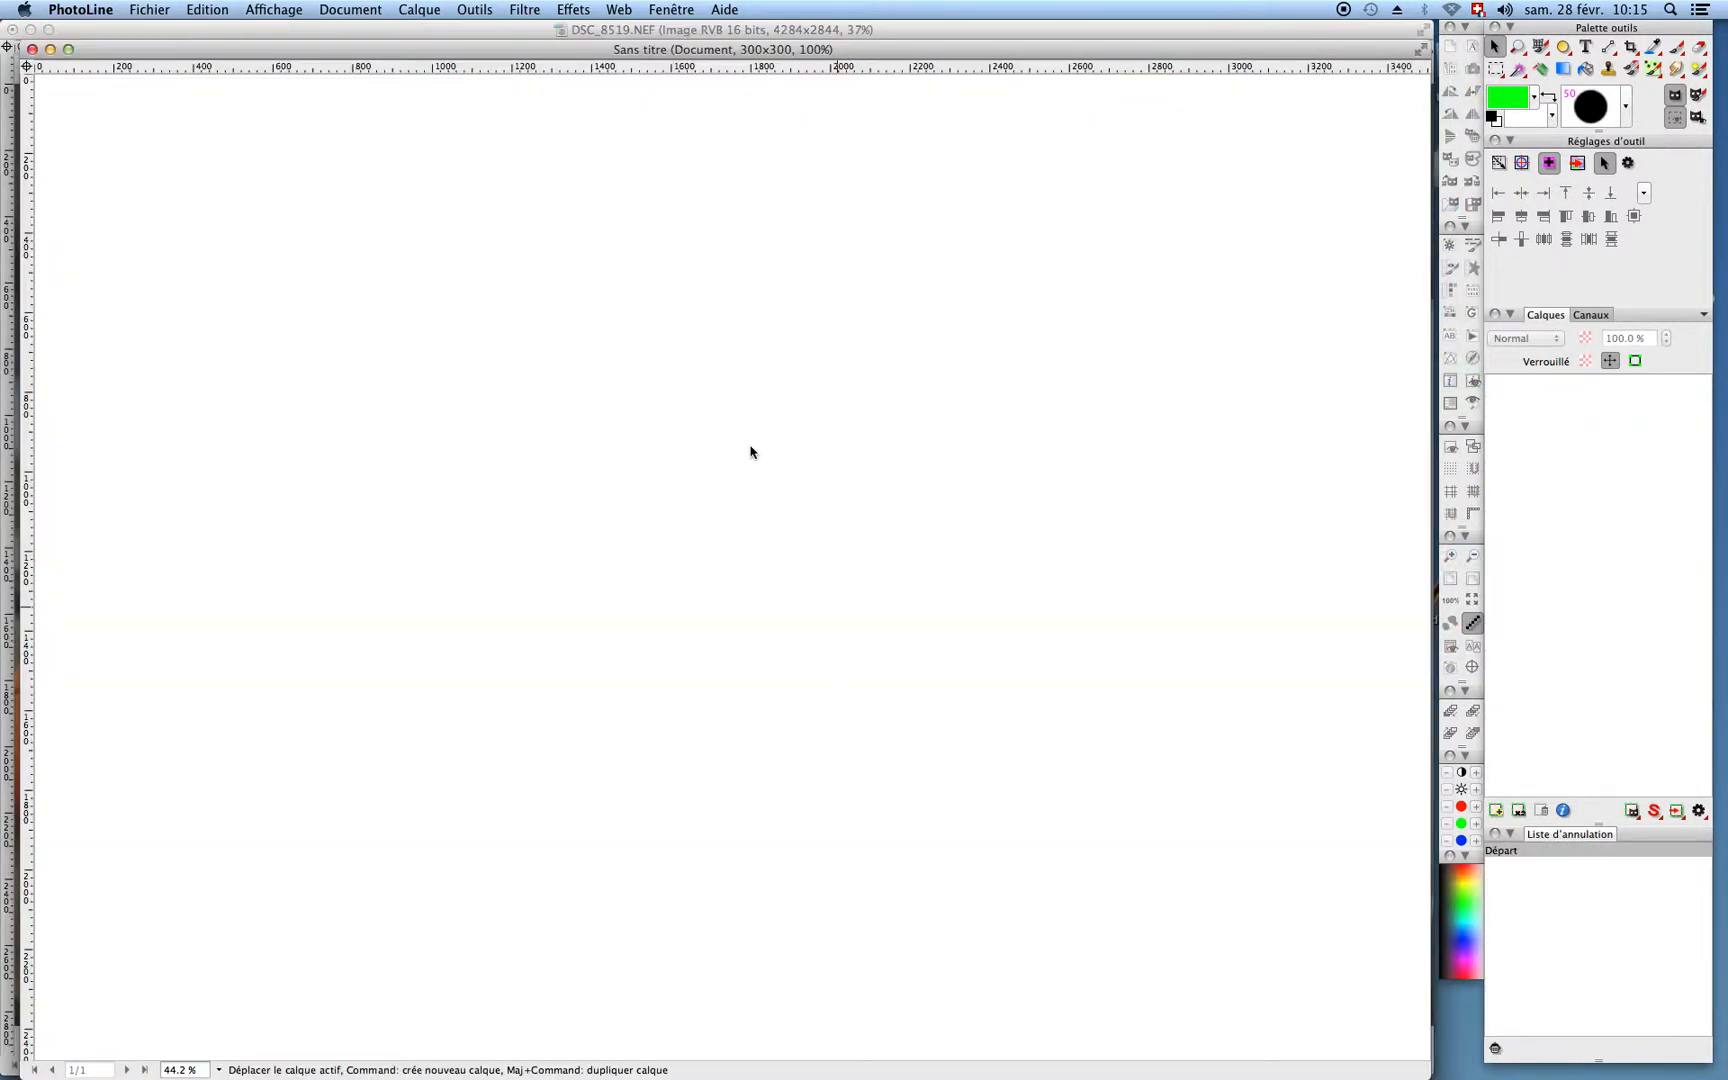
Step: Paste the photo into the new document, scaled to about 39 % and placed near the middle of the page
{"action": "right_click", "coordinate": [599, 394]}
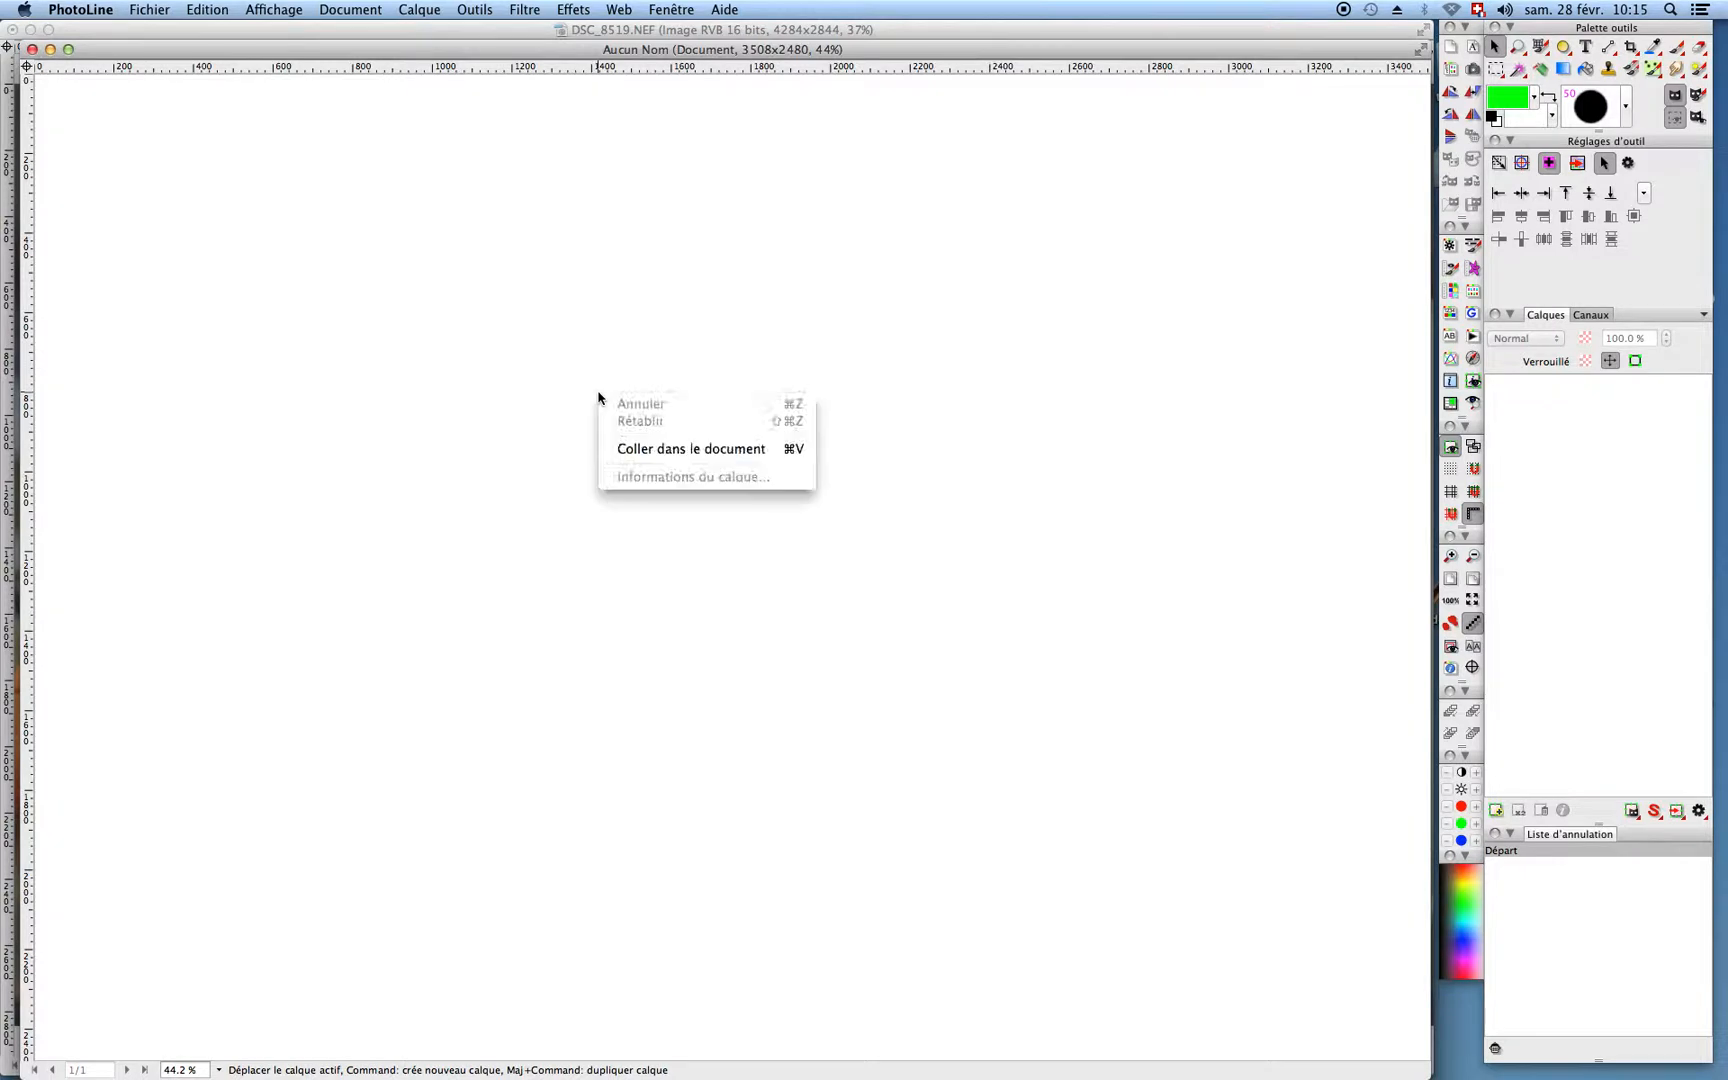
{"action": "left_click", "coordinate": [634, 450]}
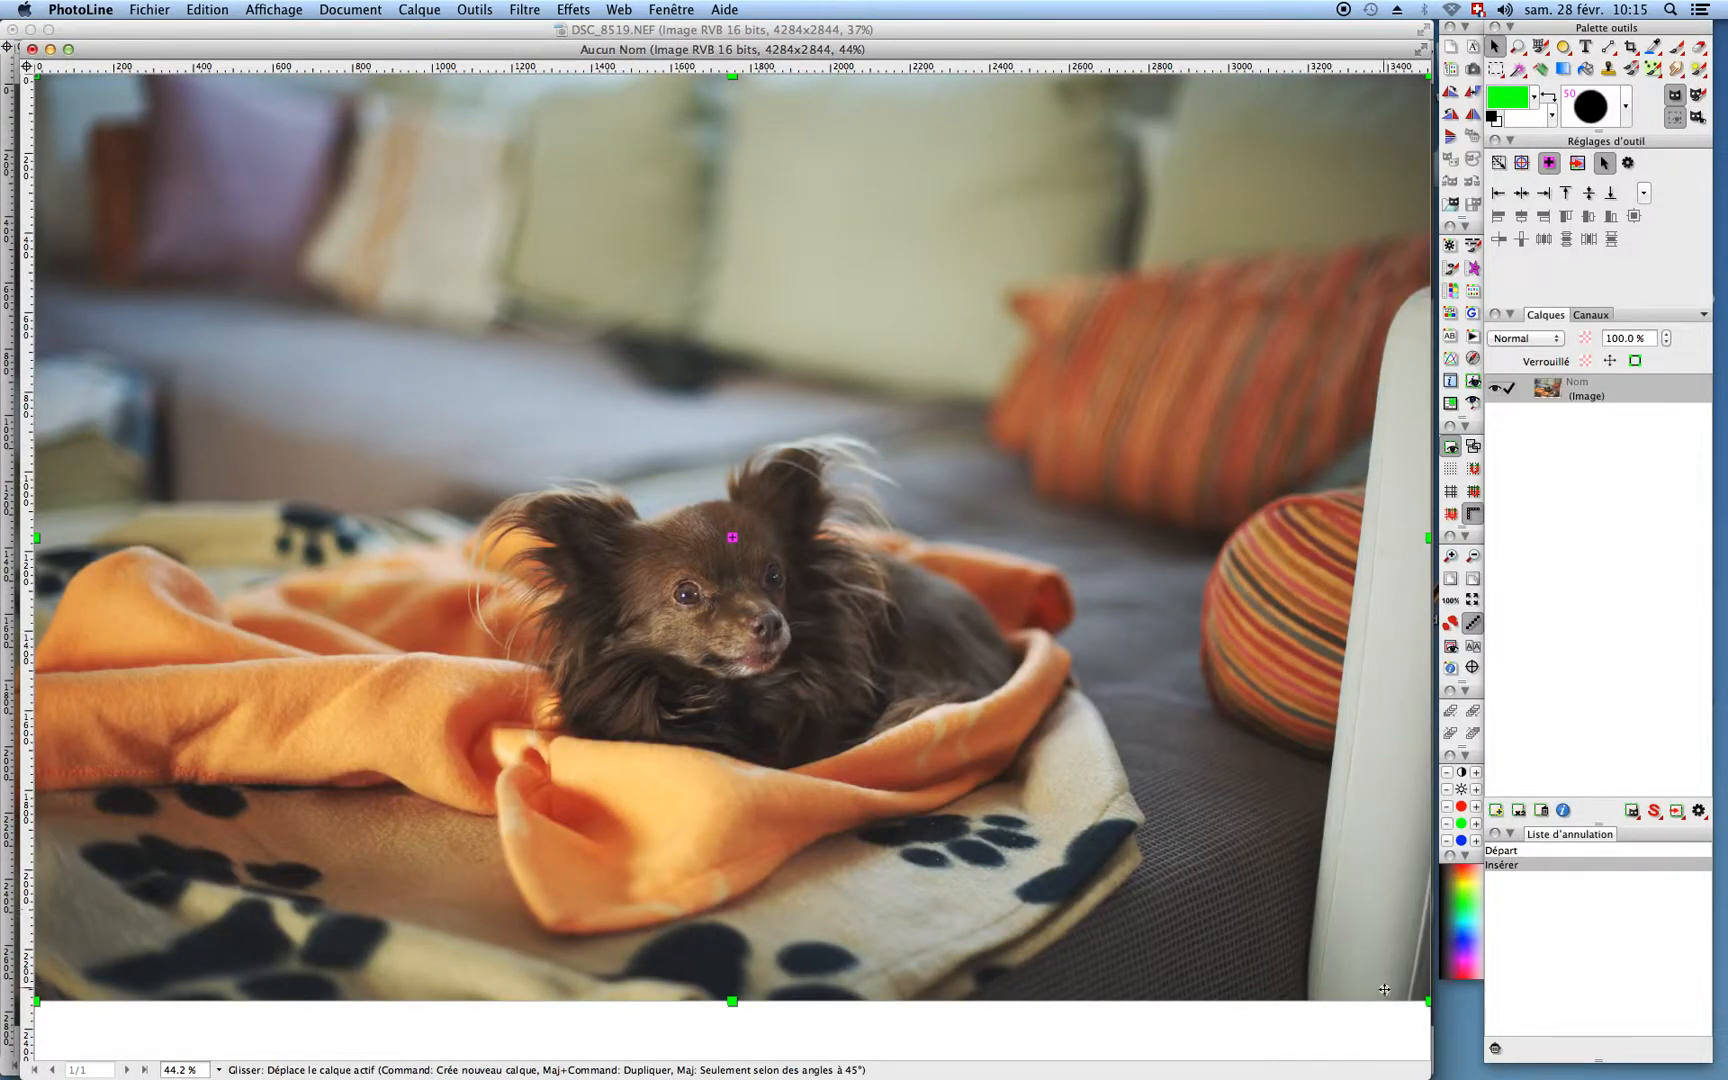
{"action": "left_click_drag", "start_coordinate": [1428, 1003], "coordinate": [540, 464]}
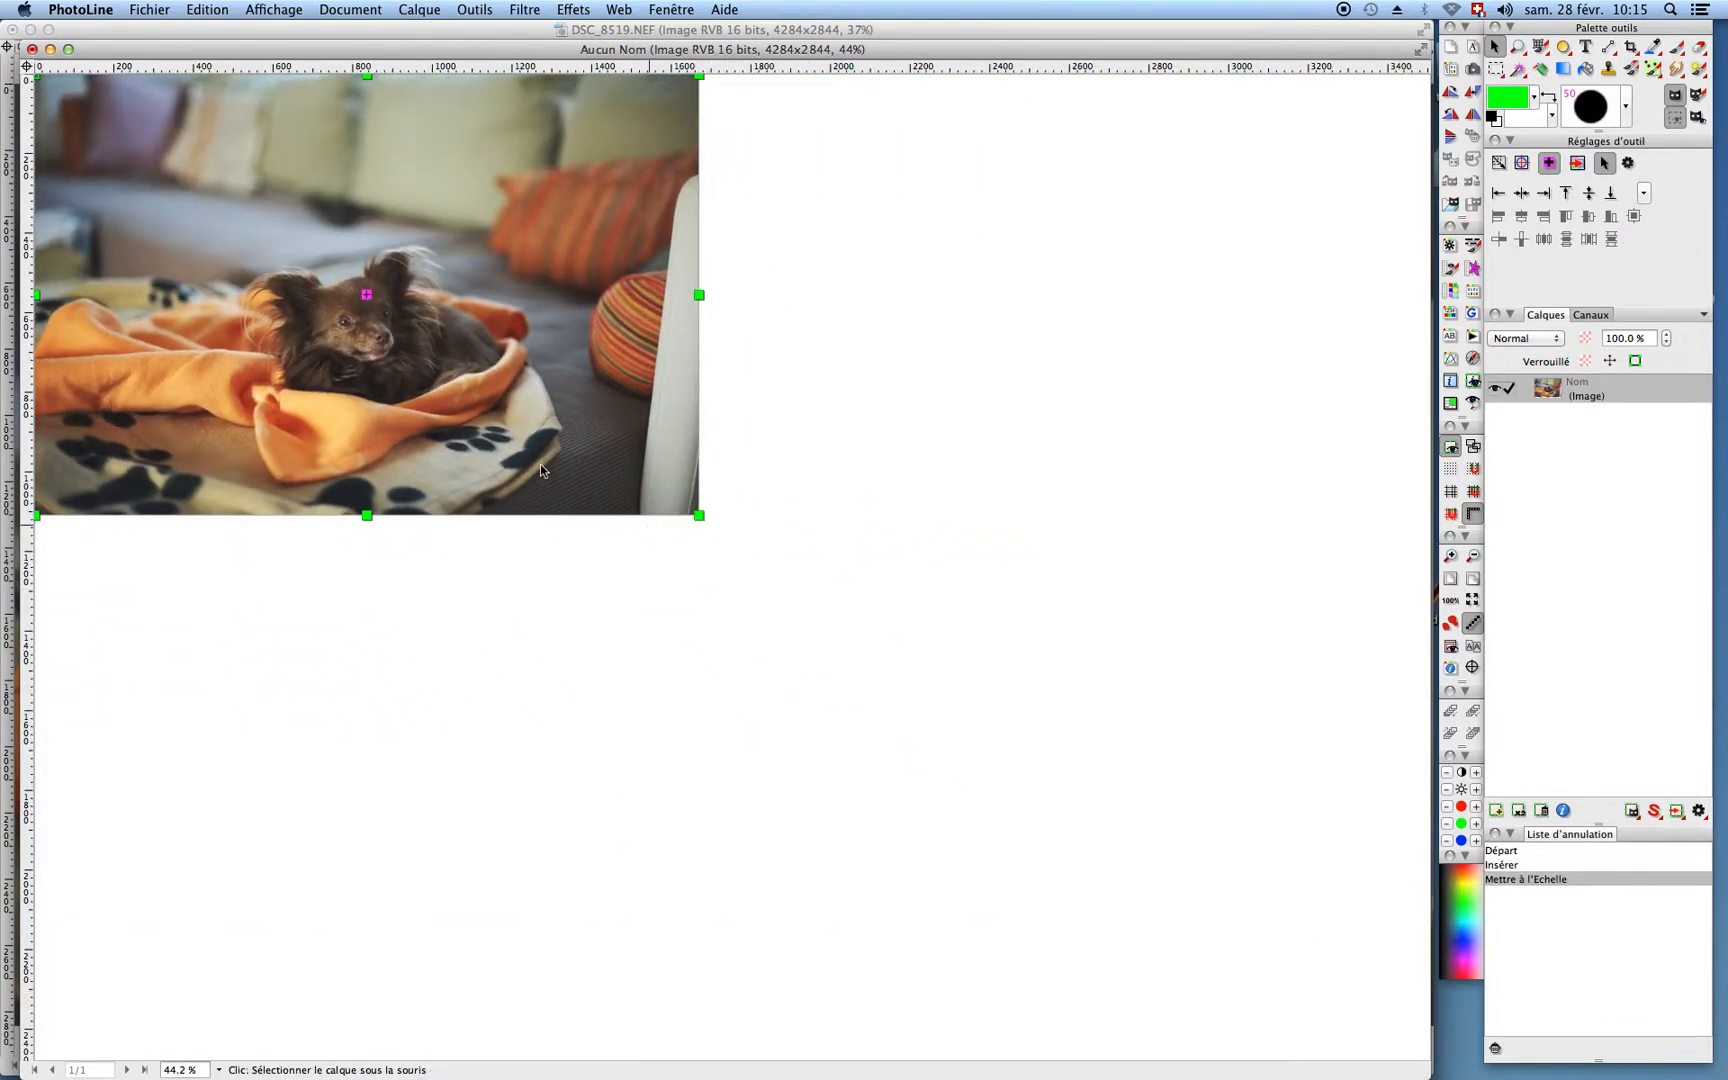
{"action": "left_click_drag", "start_coordinate": [722, 333], "coordinate": [838, 470]}
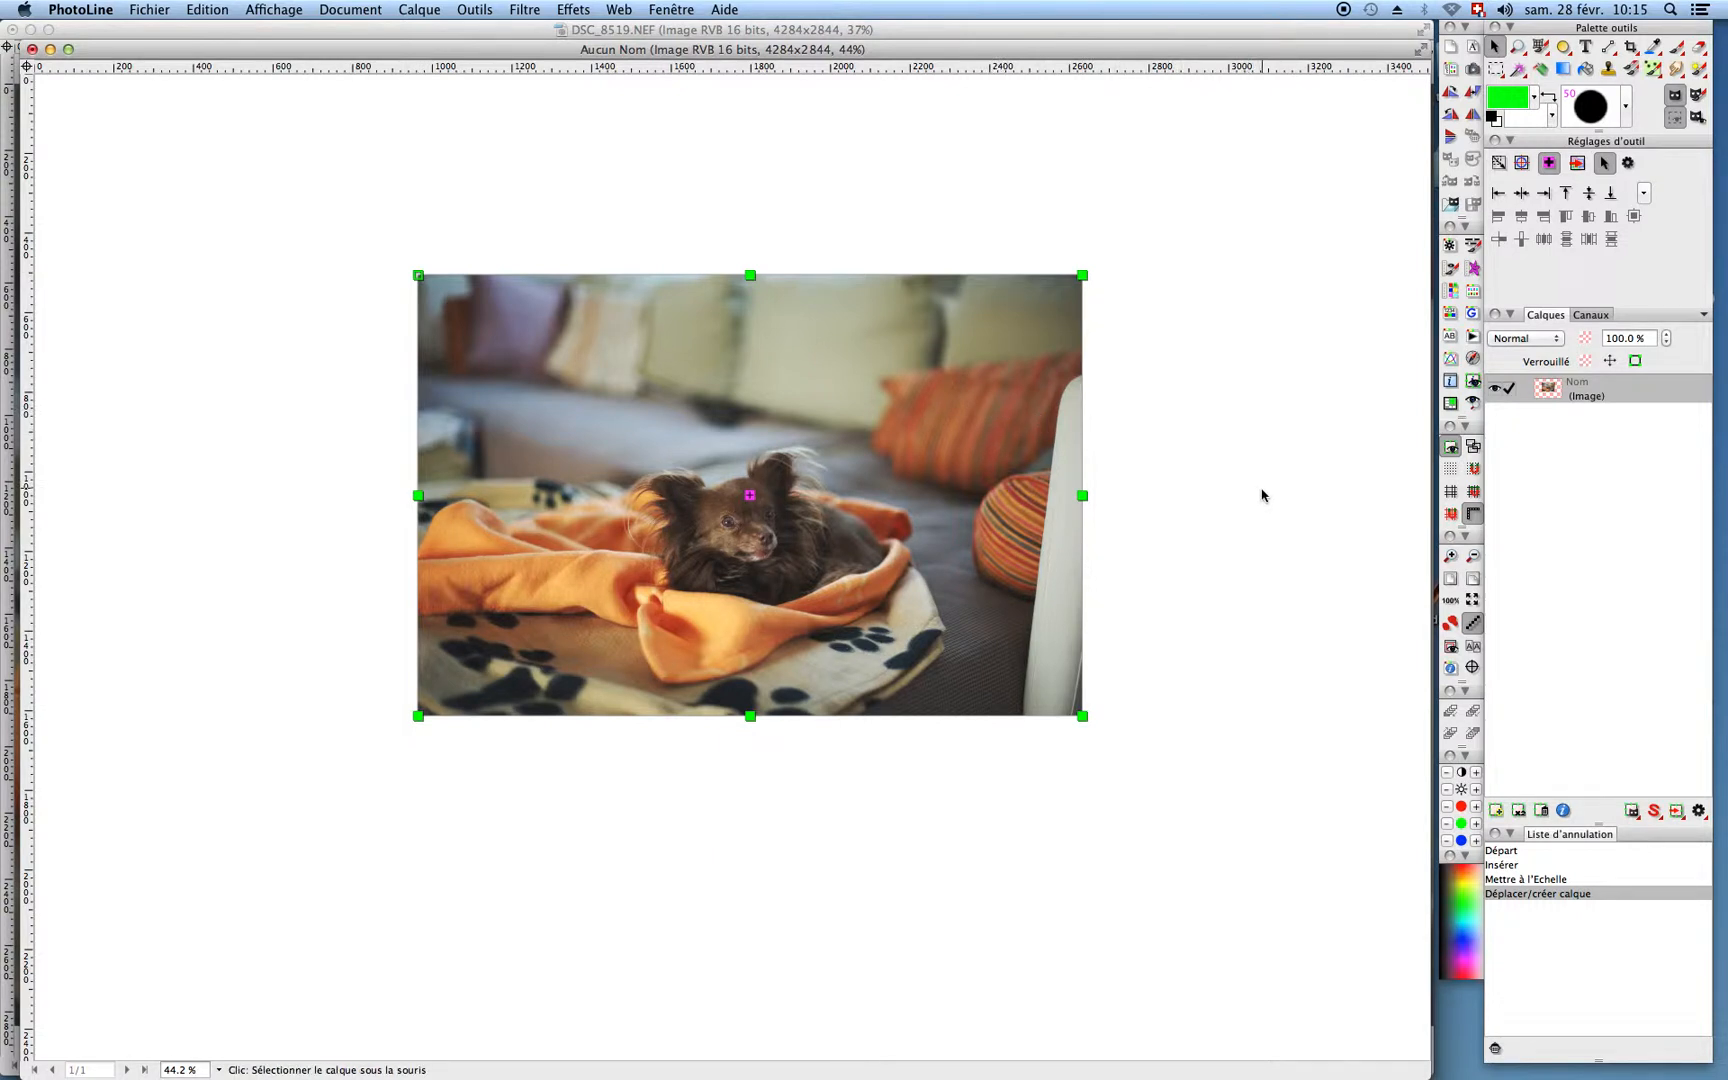
Step: Examine the document and layer properties of the pasted photo, including the available colour types, keeping the type at RVB
{"action": "left_click", "coordinate": [1451, 669]}
{"action": "left_click", "coordinate": [1452, 670]}
{"action": "left_click", "coordinate": [1454, 672]}
{"action": "left_click", "coordinate": [1451, 382]}
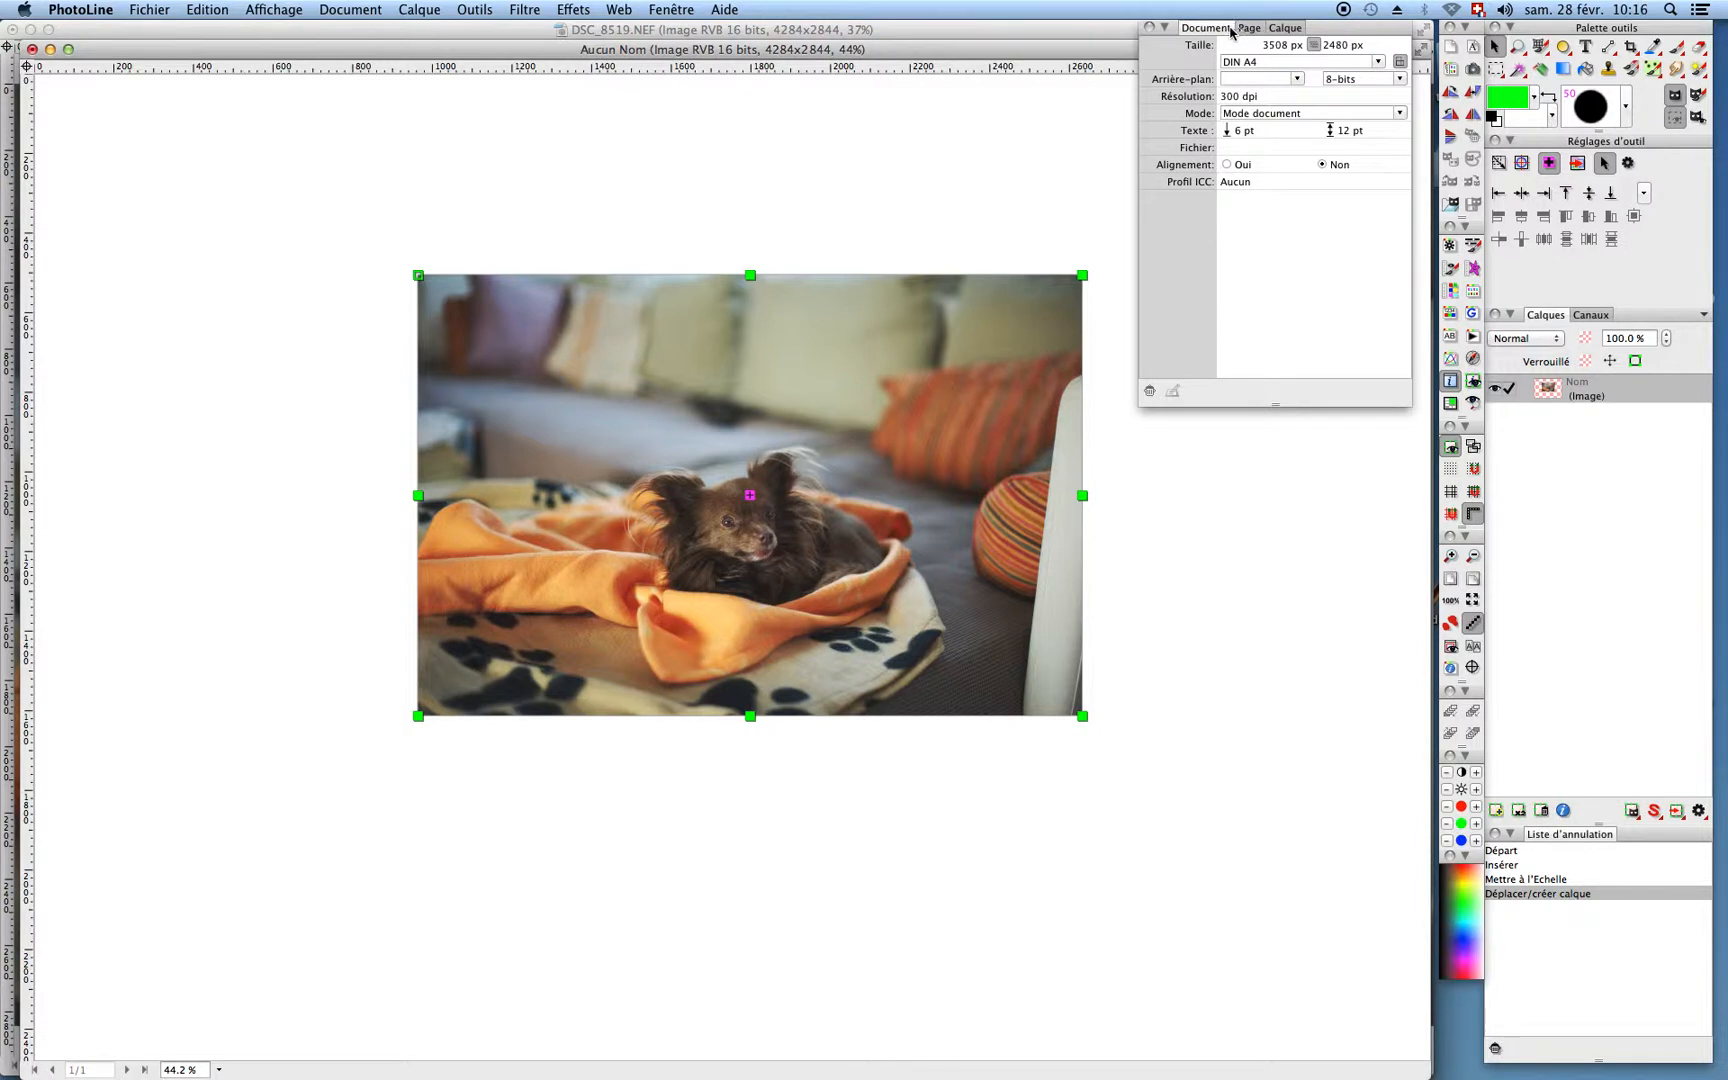
{"action": "left_click", "coordinate": [1281, 28]}
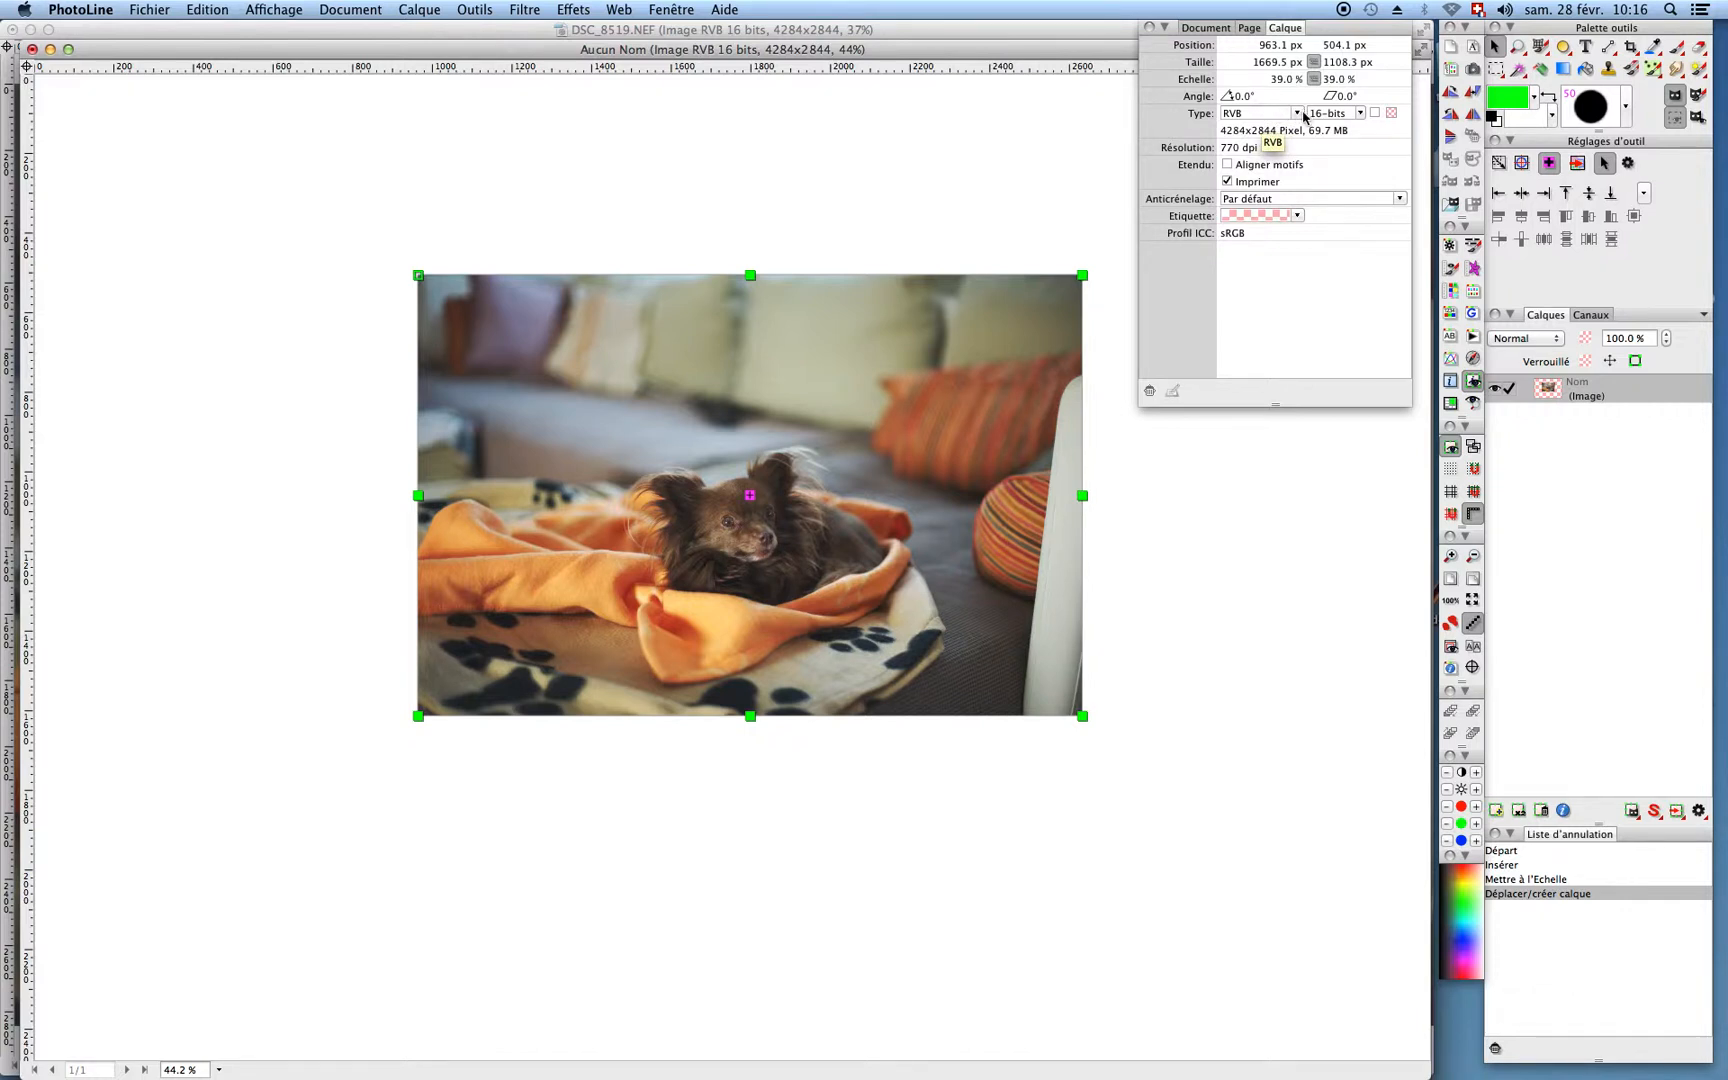
{"action": "left_click", "coordinate": [1297, 117]}
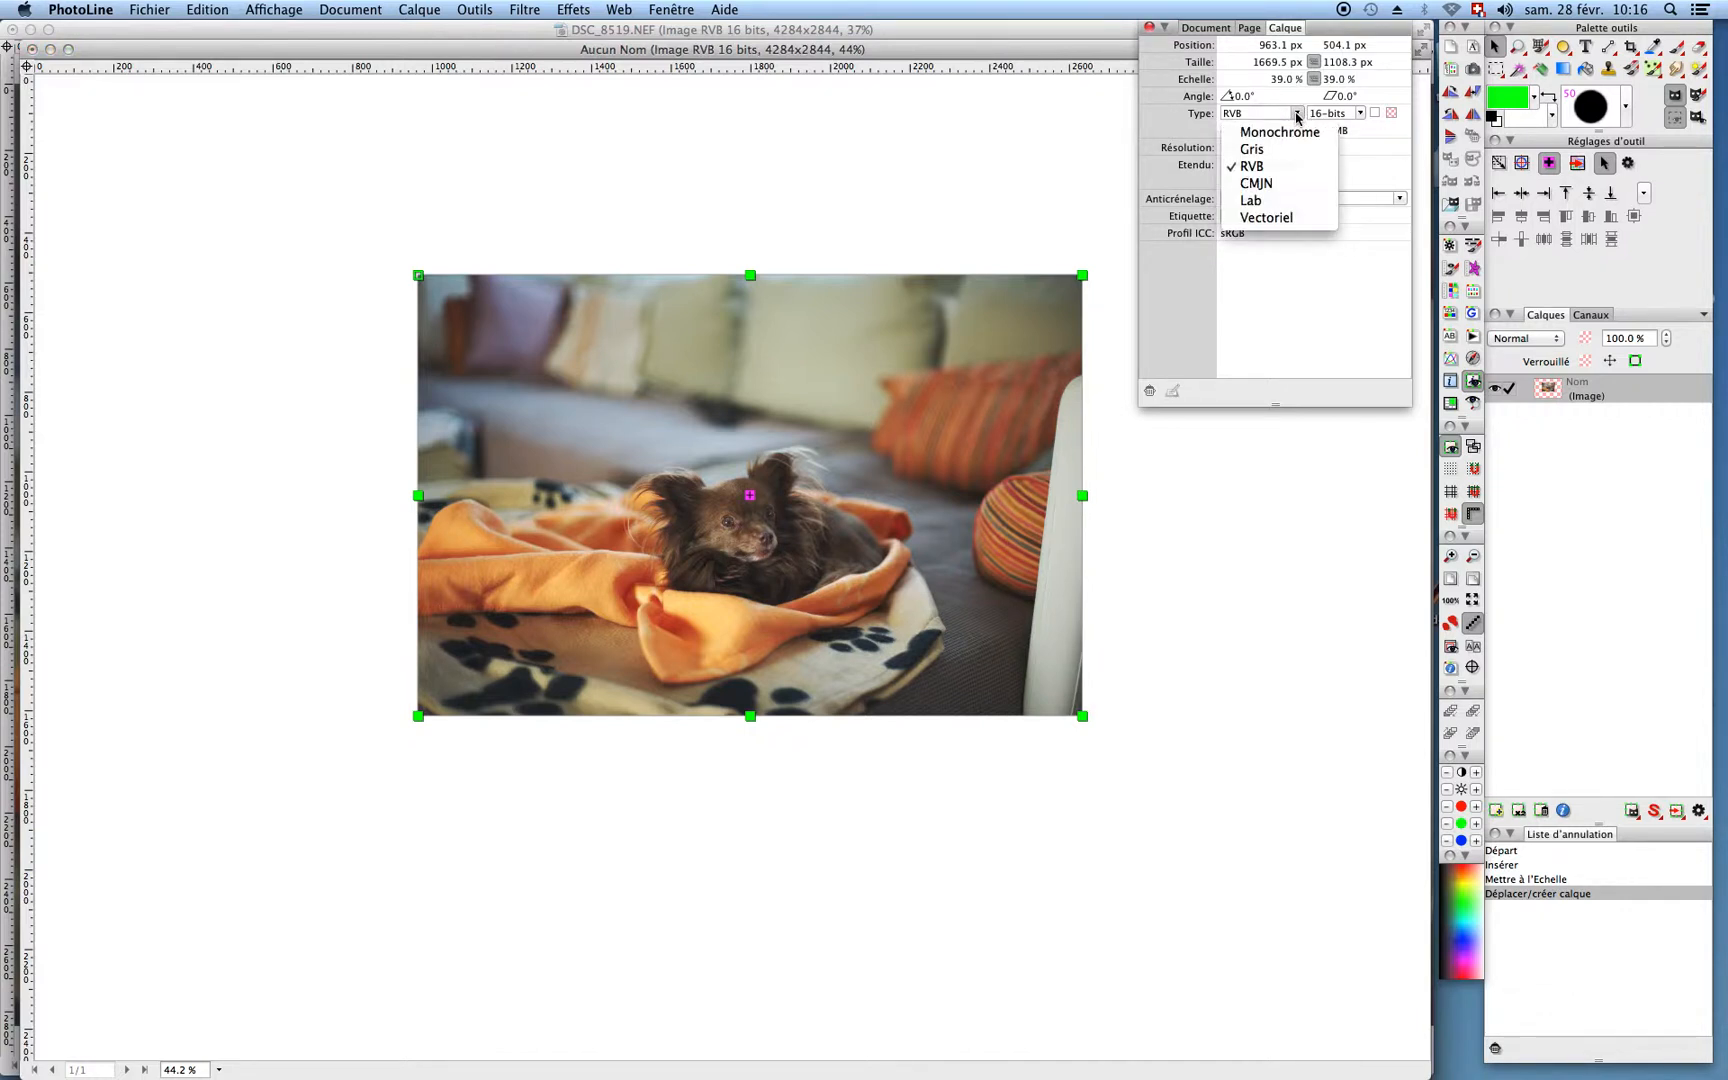
{"action": "left_click", "coordinate": [1265, 168]}
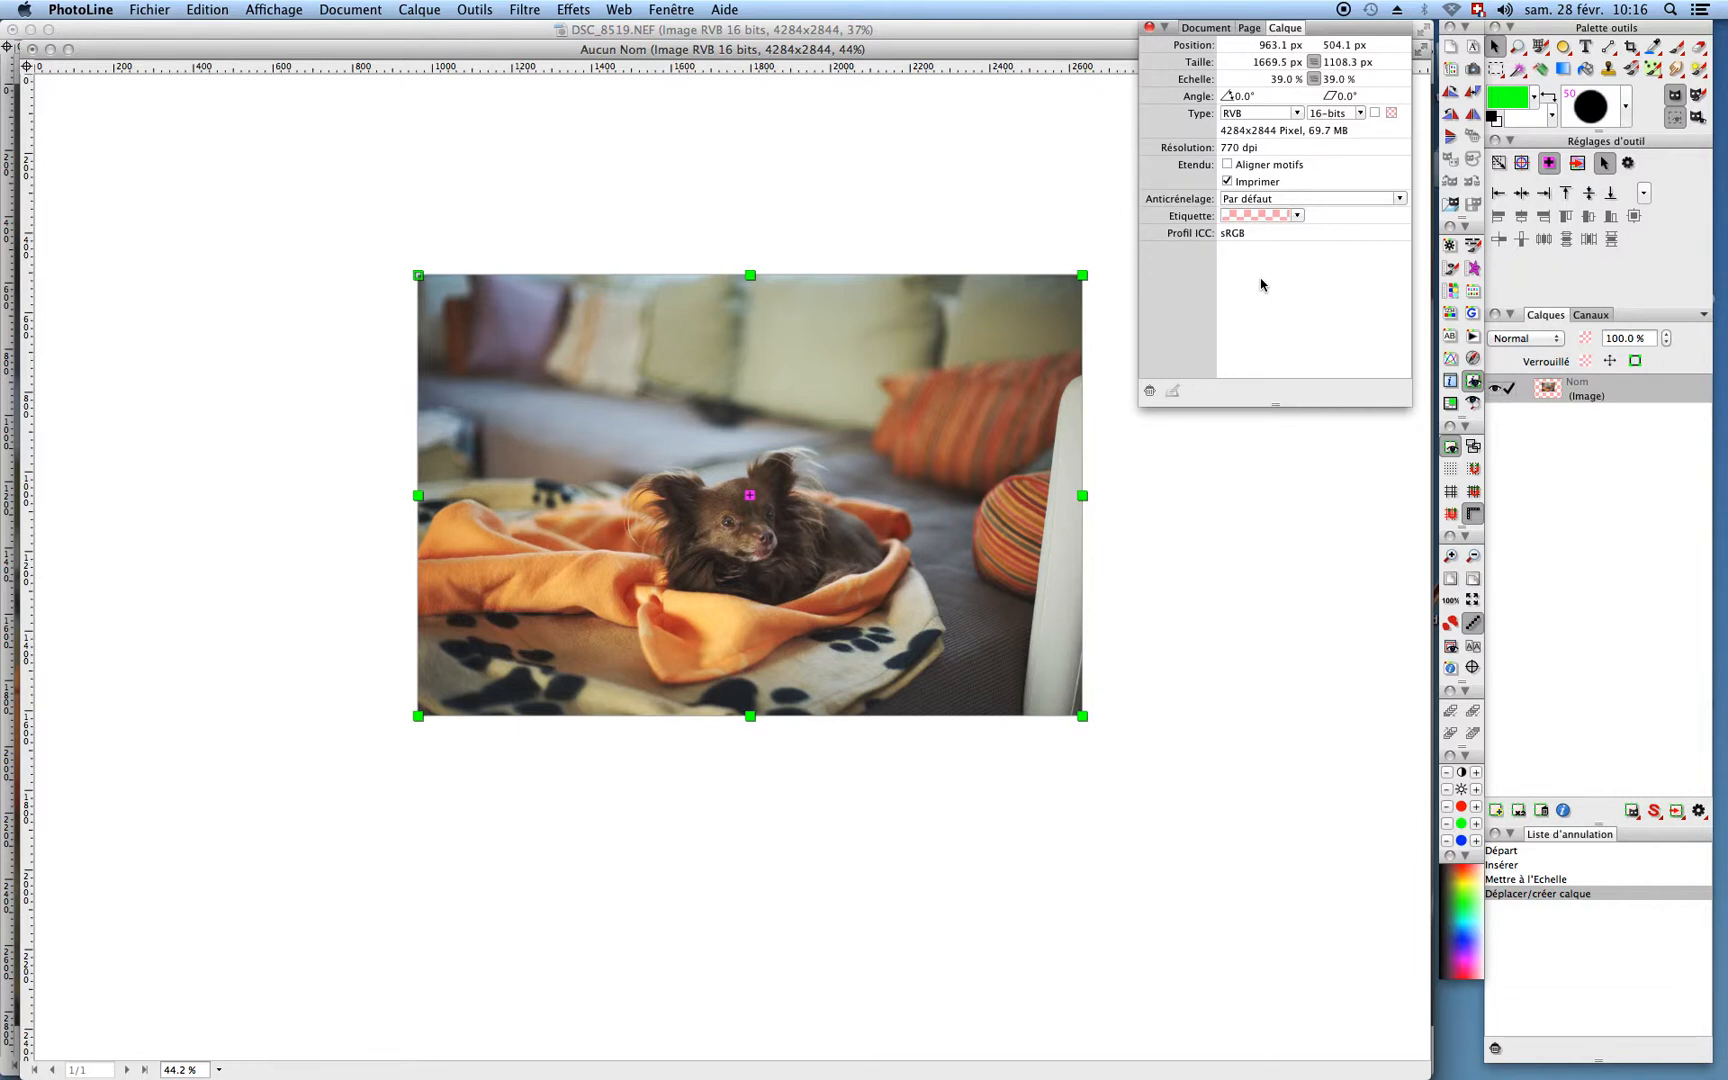
{"action": "left_click", "coordinate": [1149, 29]}
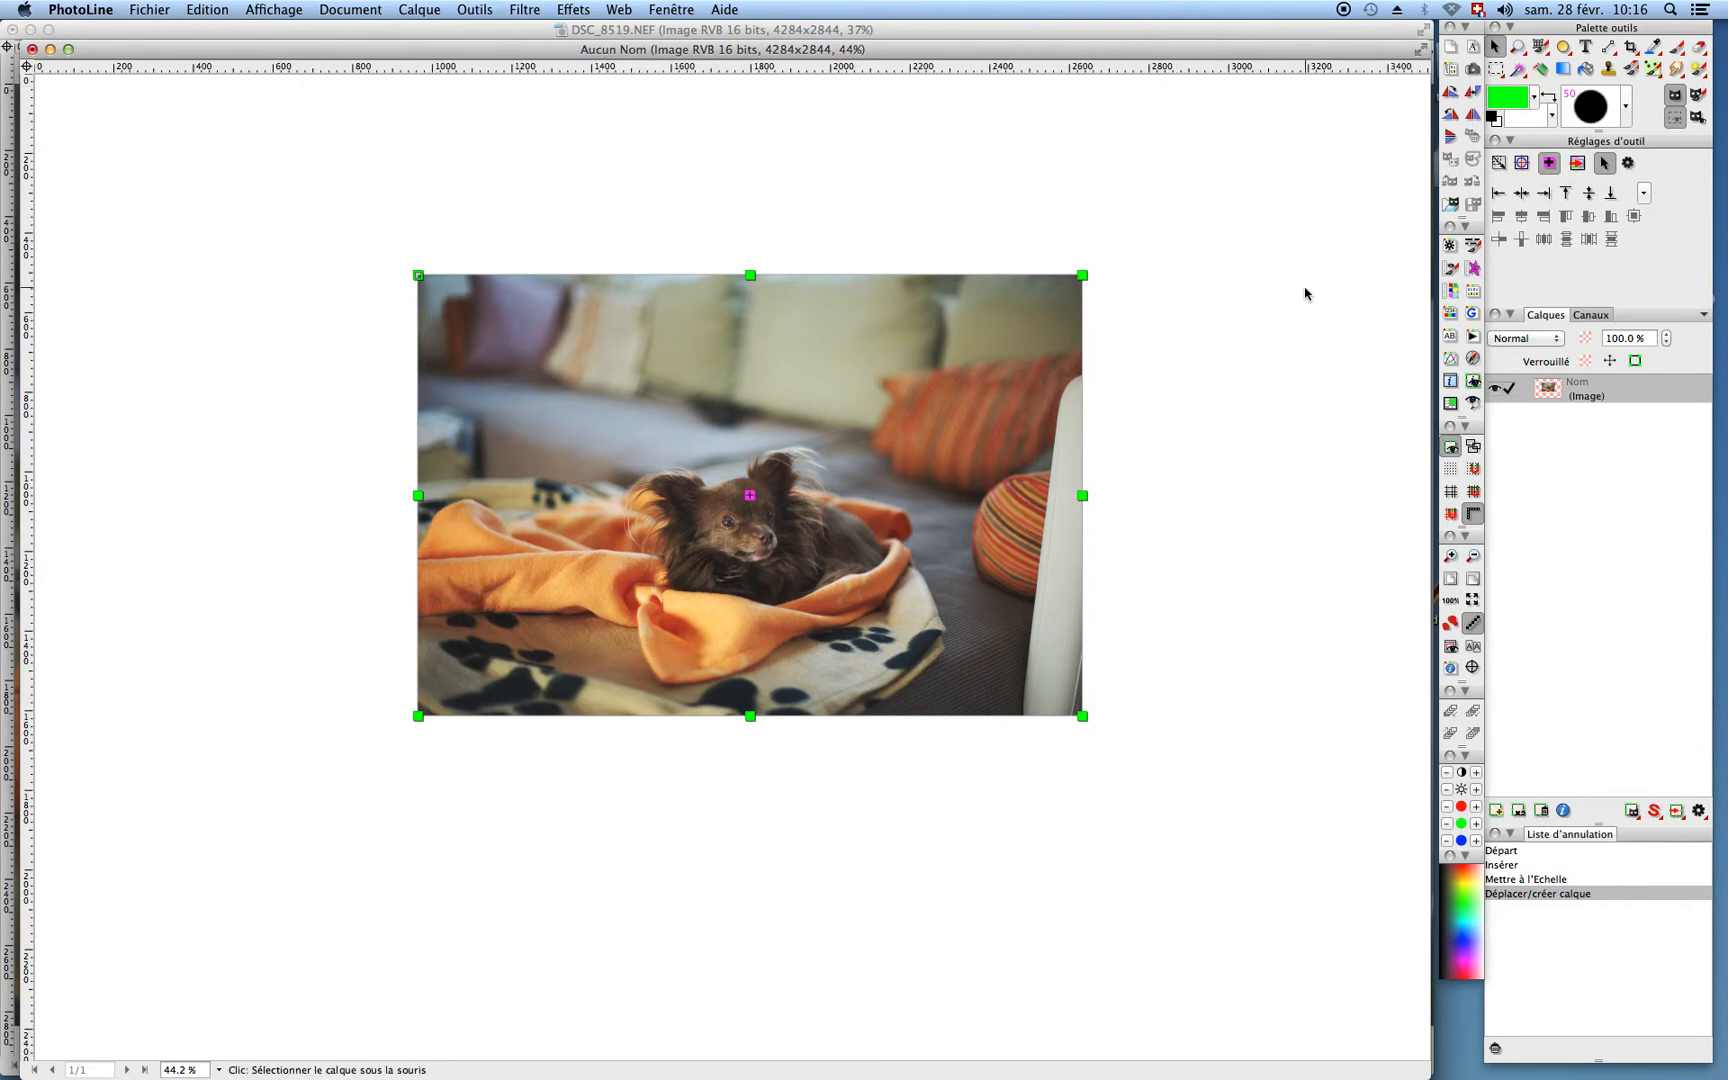